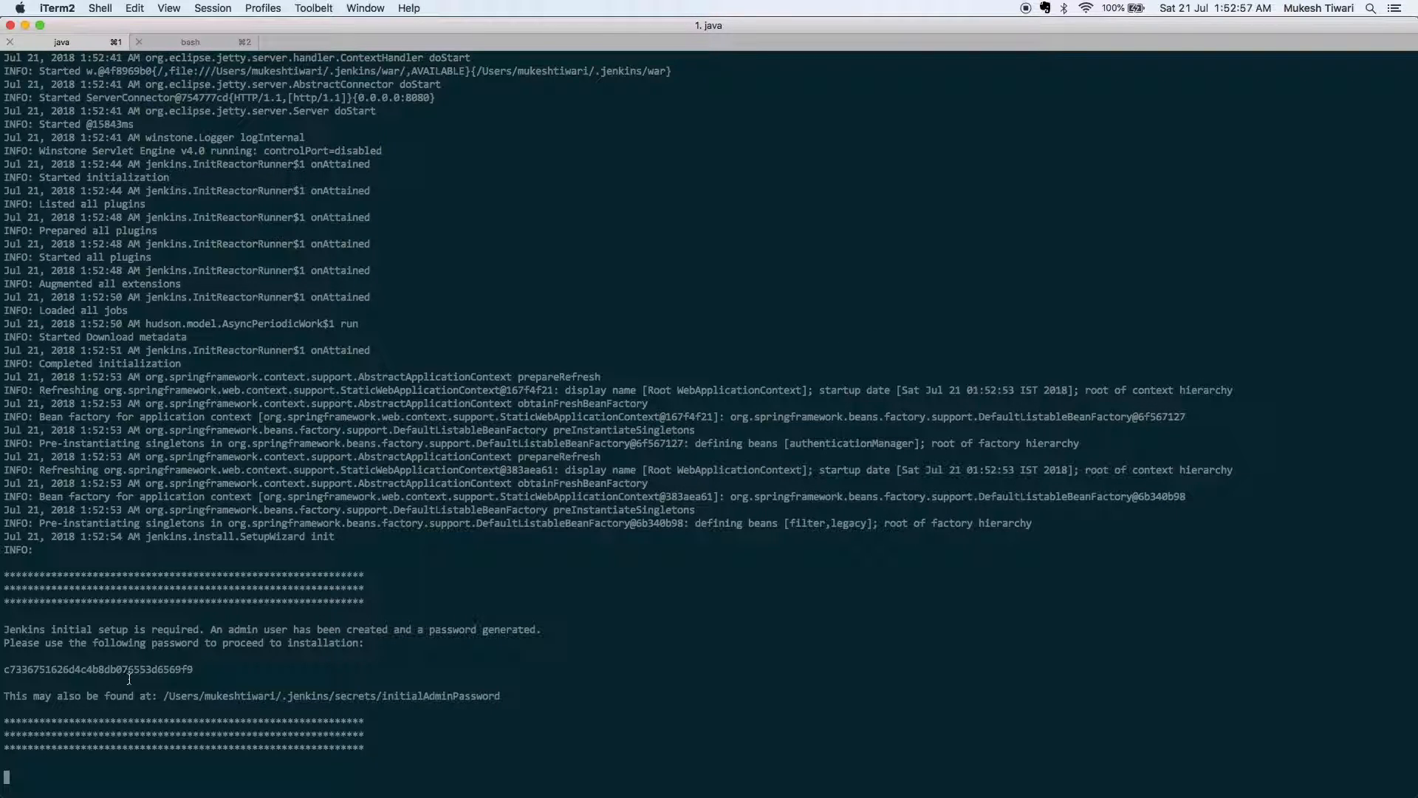
# Copy the initial admin password from the iTerm2 log and load localhost:8080 in a new Chrome tab
pyautogui.press('super+c')
pyautogui.press('super+Tab')
pyautogui.press('super+t')
pyautogui.write('local')
pyautogui.press('Return')
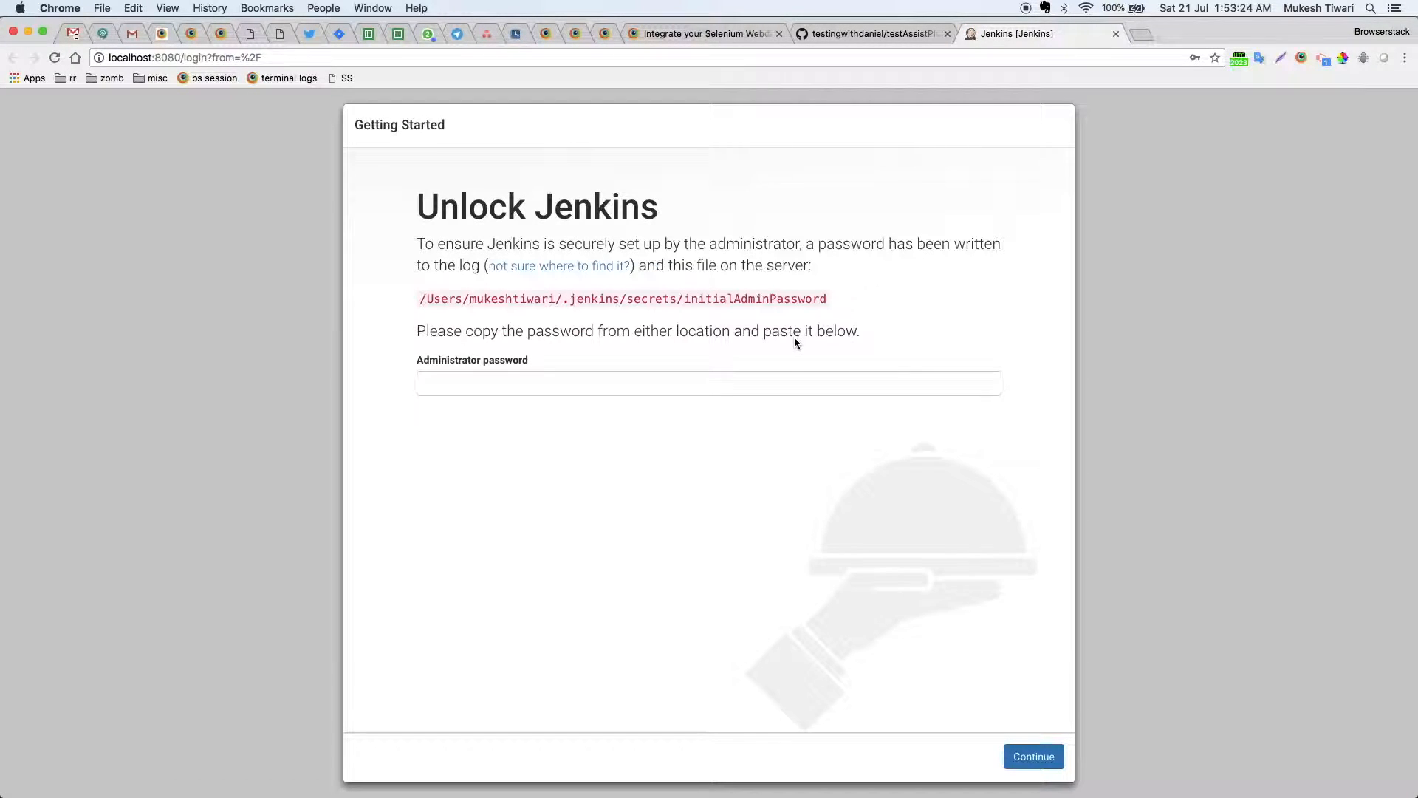
# Unlock Jenkins by pasting the initial admin password and dismiss Chrome's save-password prompt
pyautogui.click(767, 379)
pyautogui.press('super+v')
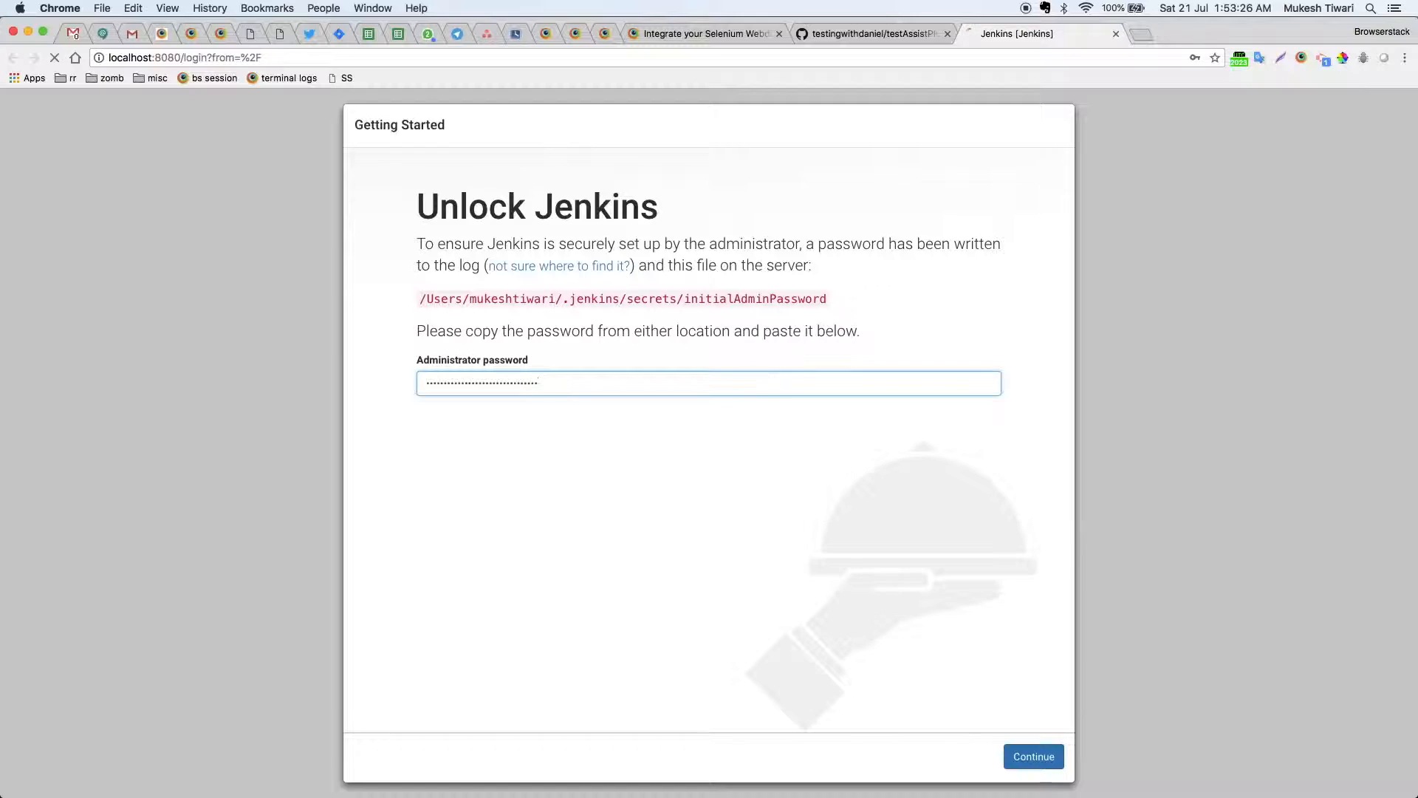
pyautogui.press('Return')
pyautogui.click(1179, 191)
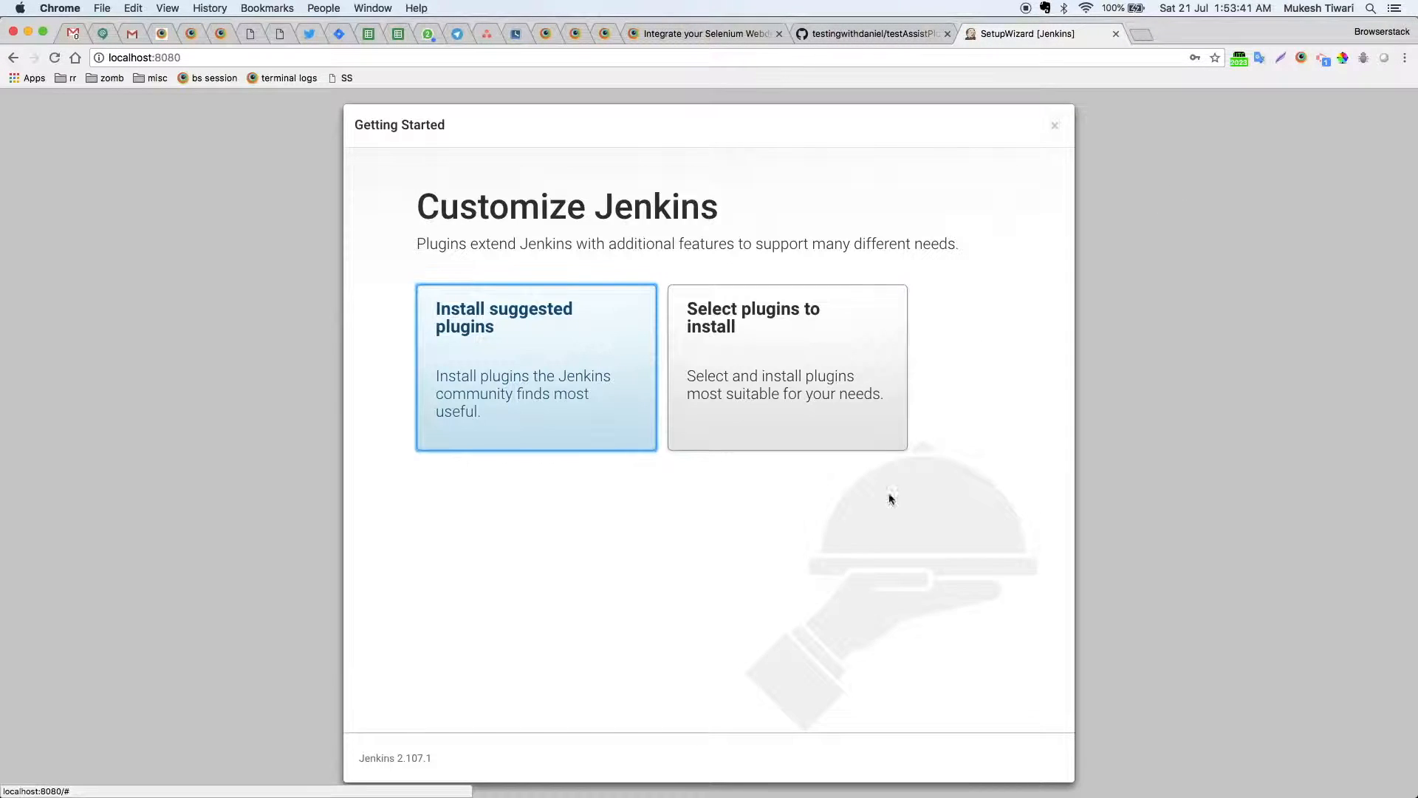
# Install the suggested plugins, skip creating a user by continuing as admin, and start using Jenkins
pyautogui.click(503, 403)
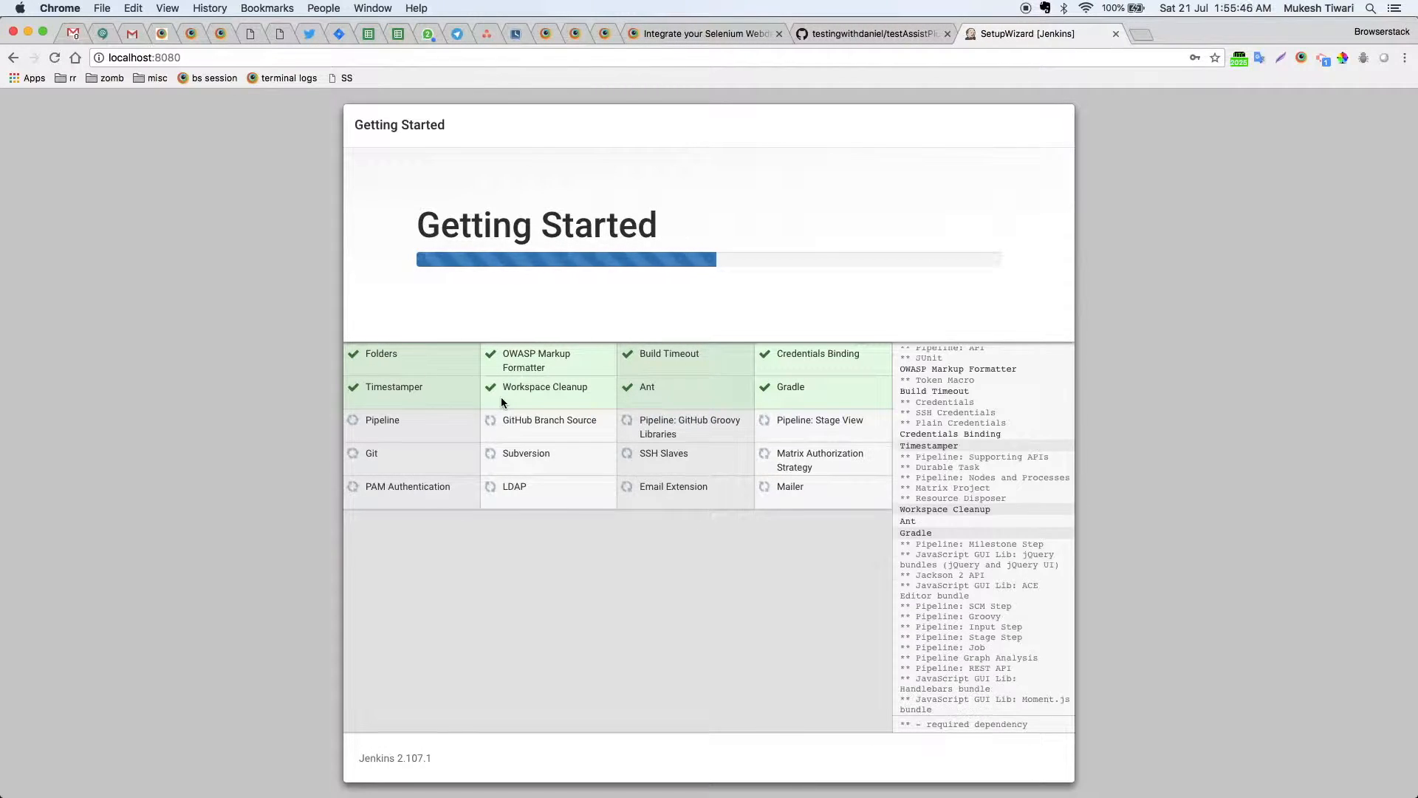
pyautogui.click(854, 238)
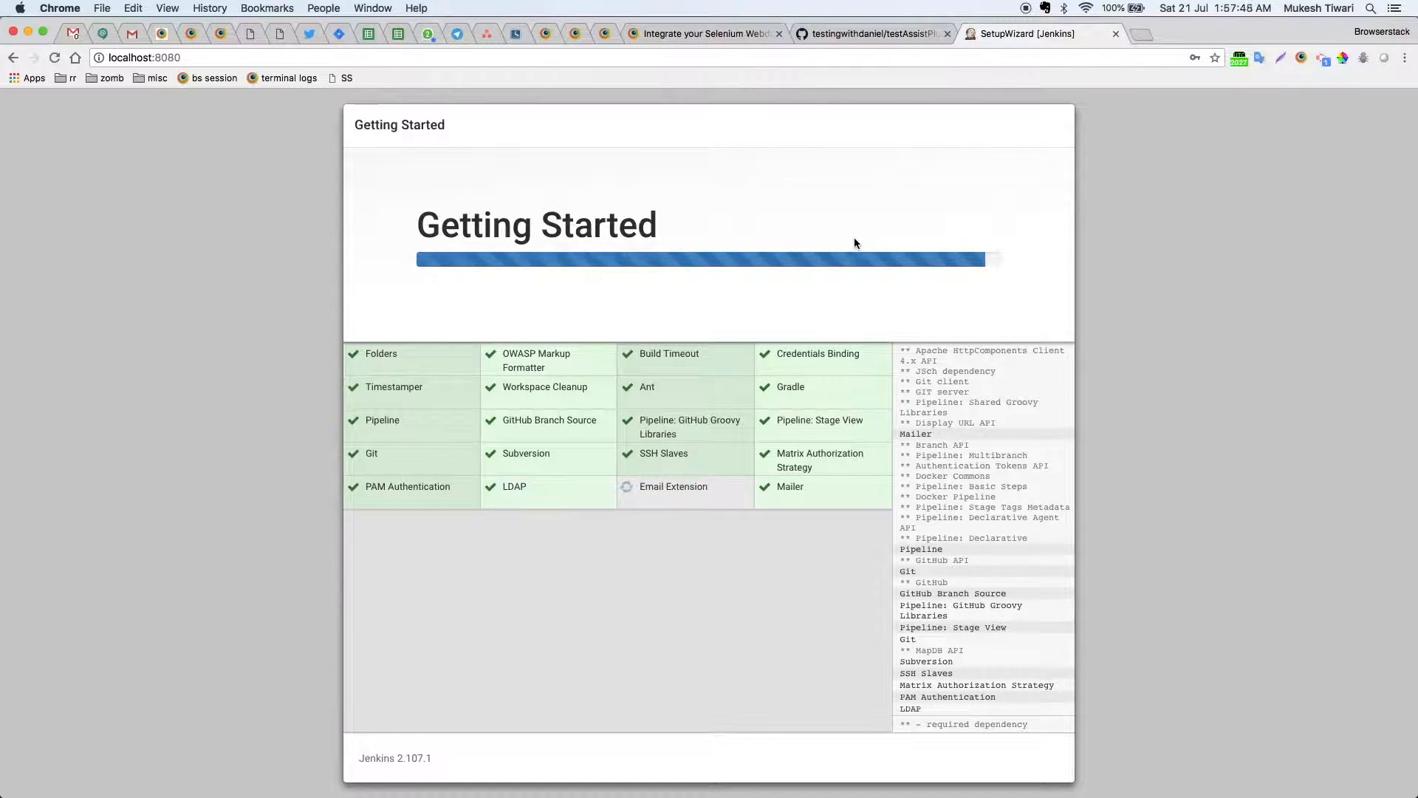
pyautogui.click(916, 754)
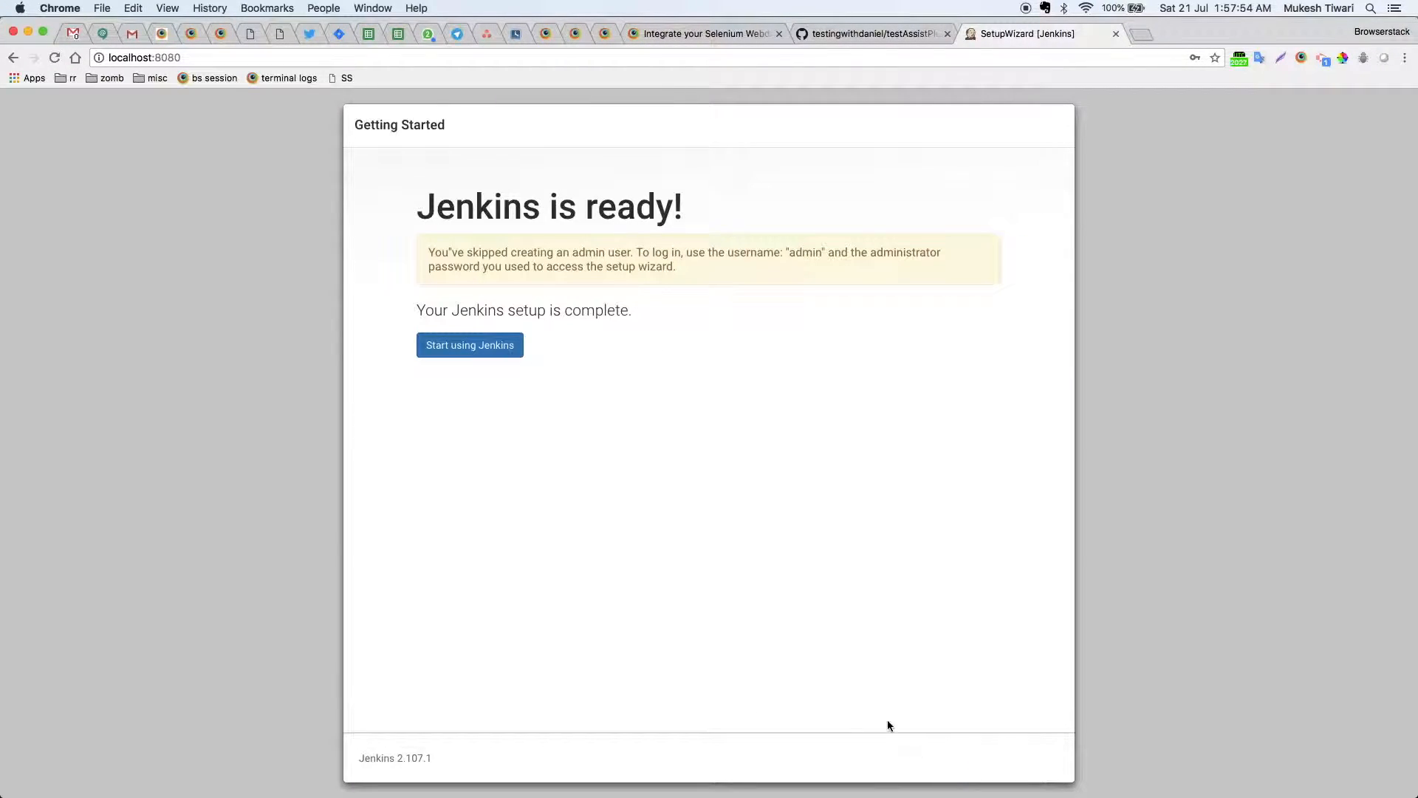
pyautogui.click(492, 341)
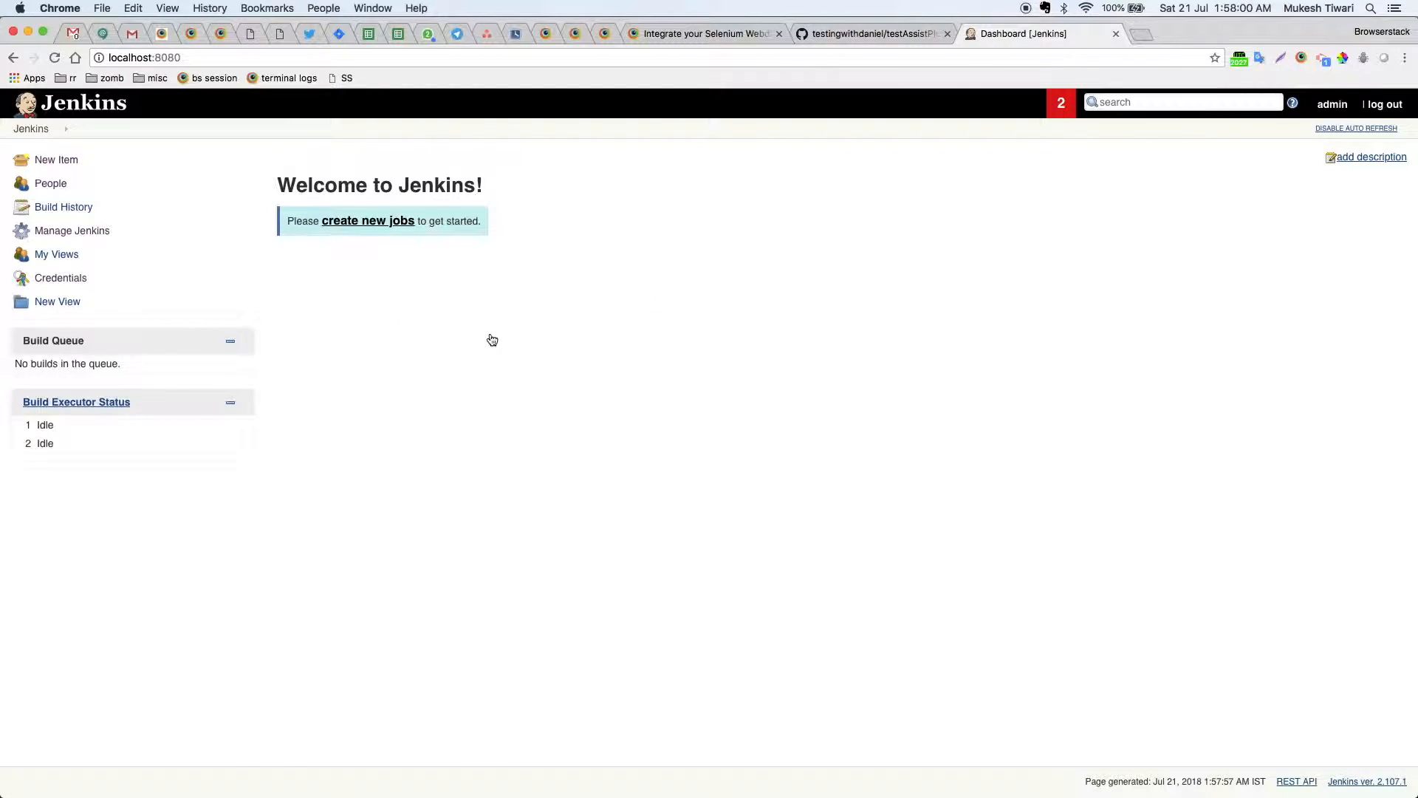
# In Manage Plugins' Available list, filter for 'brow' and tick the BrowserStack plugin
pyautogui.click(72, 231)
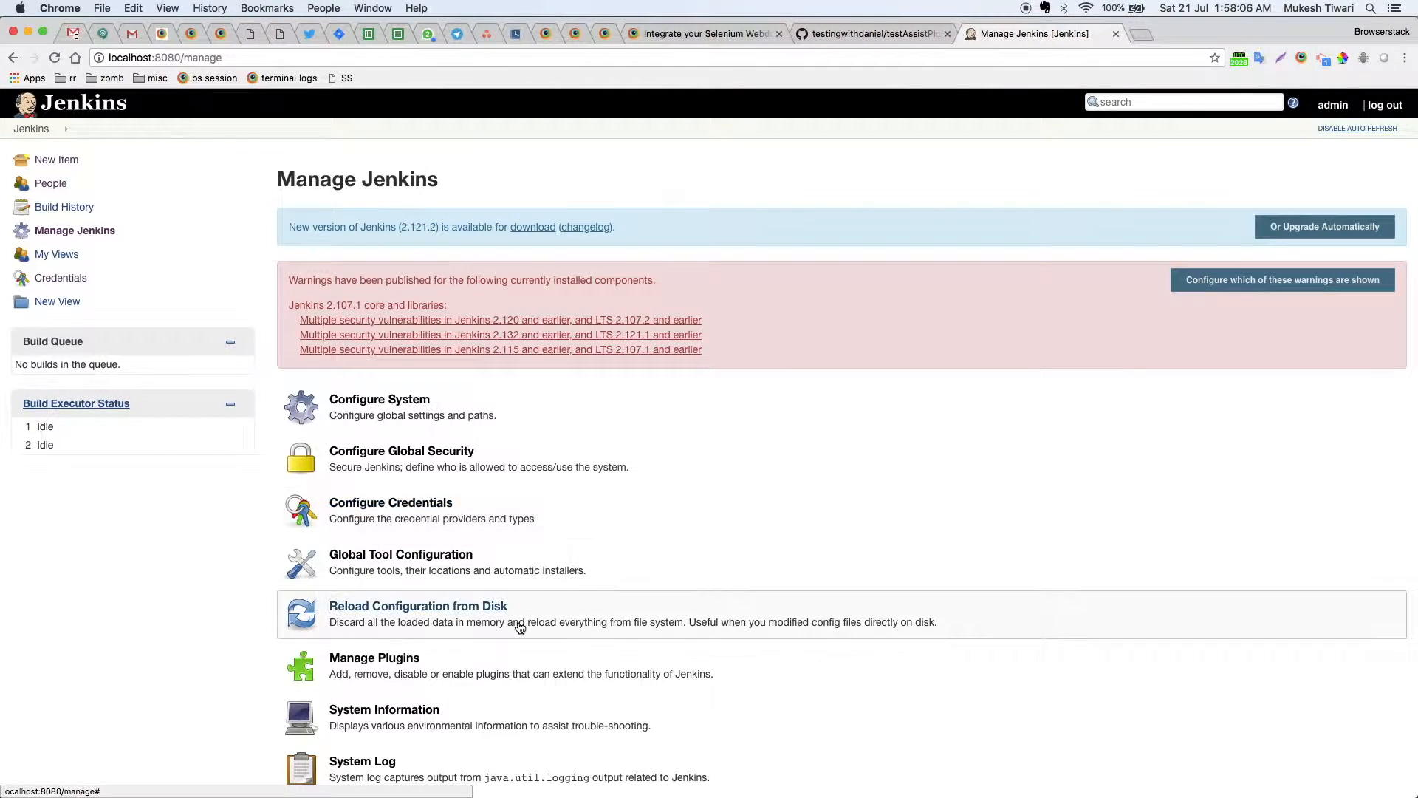
pyautogui.click(490, 663)
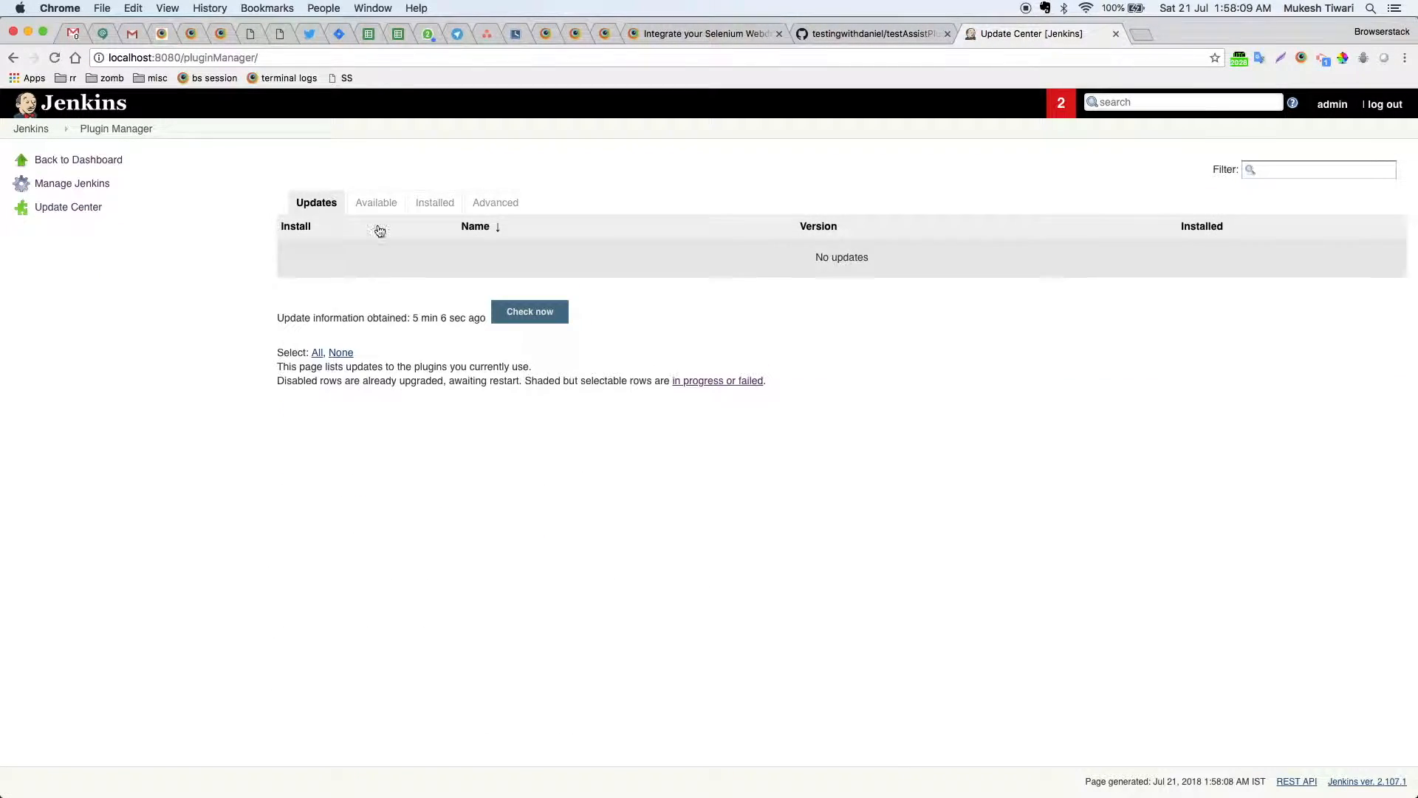
pyautogui.click(386, 205)
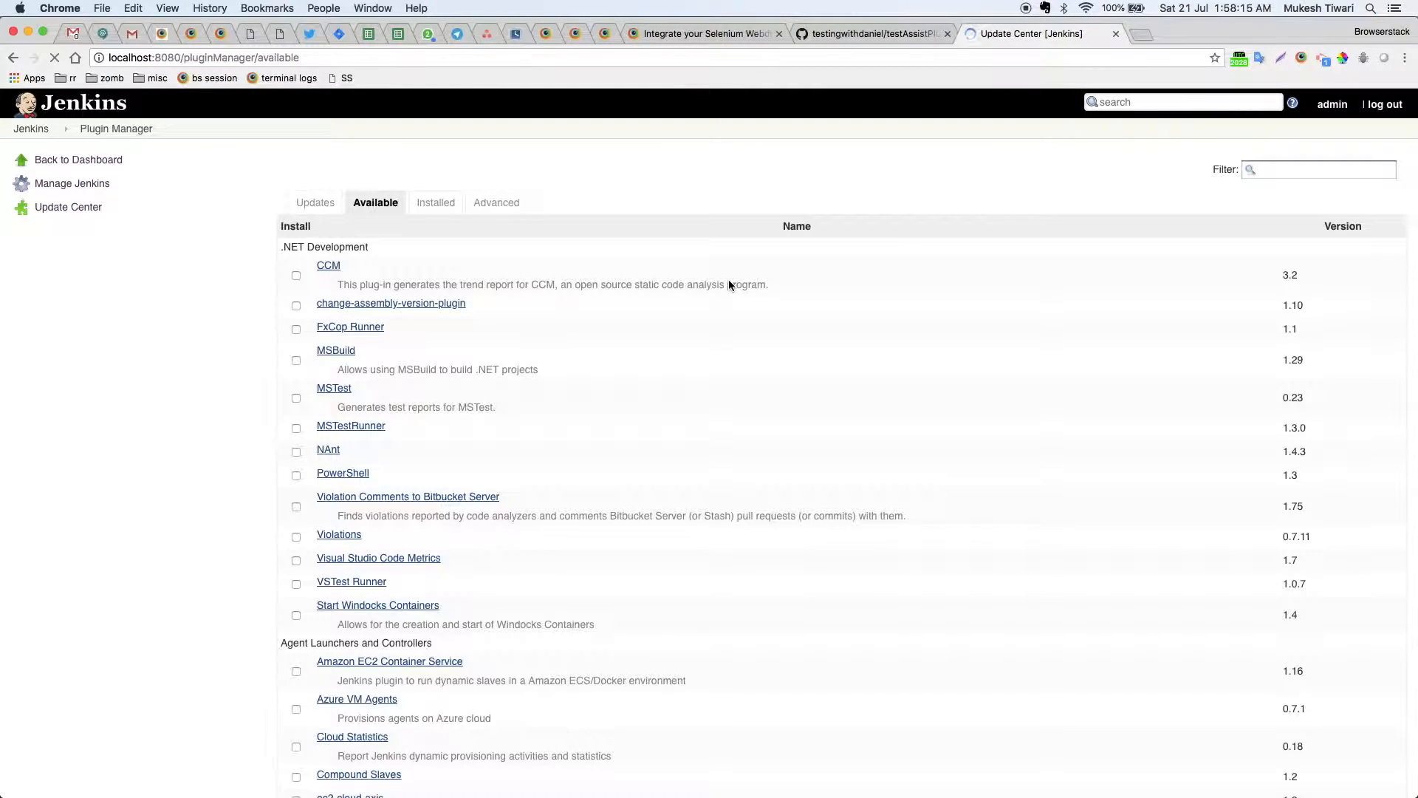
pyautogui.click(1321, 175)
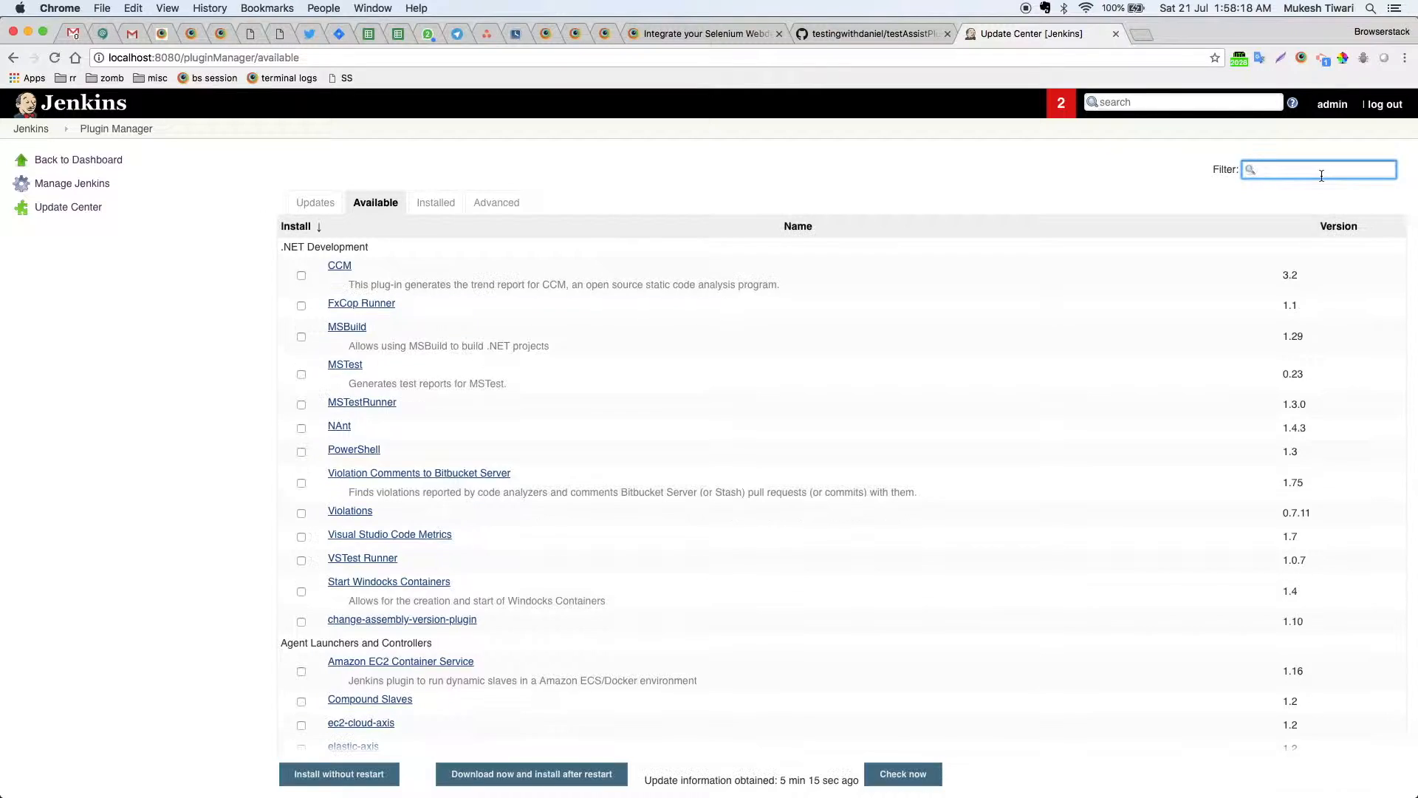
pyautogui.write('brow')
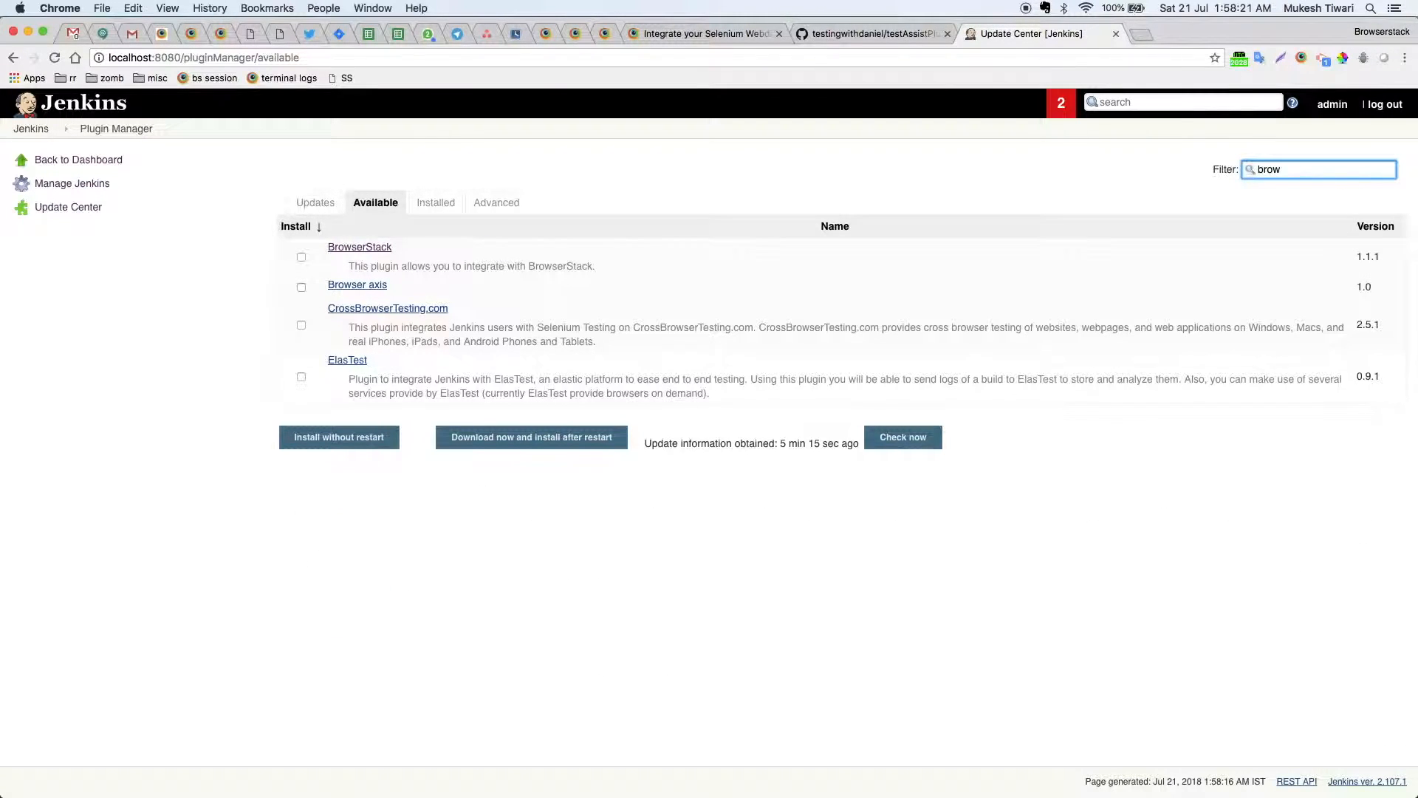
pyautogui.click(300, 257)
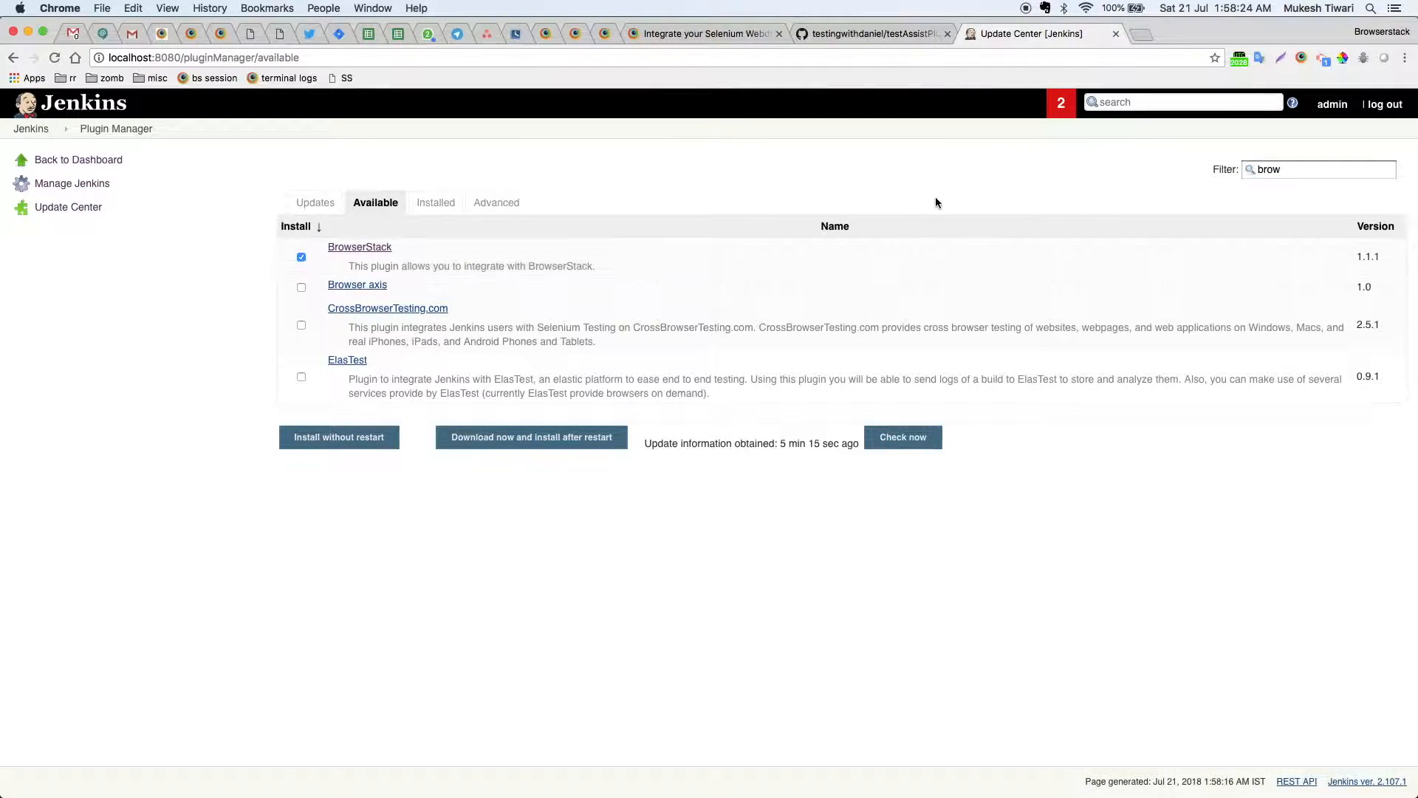
# Filter for 'testng' and 'html', ticking TestNG Results and HTML Publisher
pyautogui.doubleClick(1338, 168)
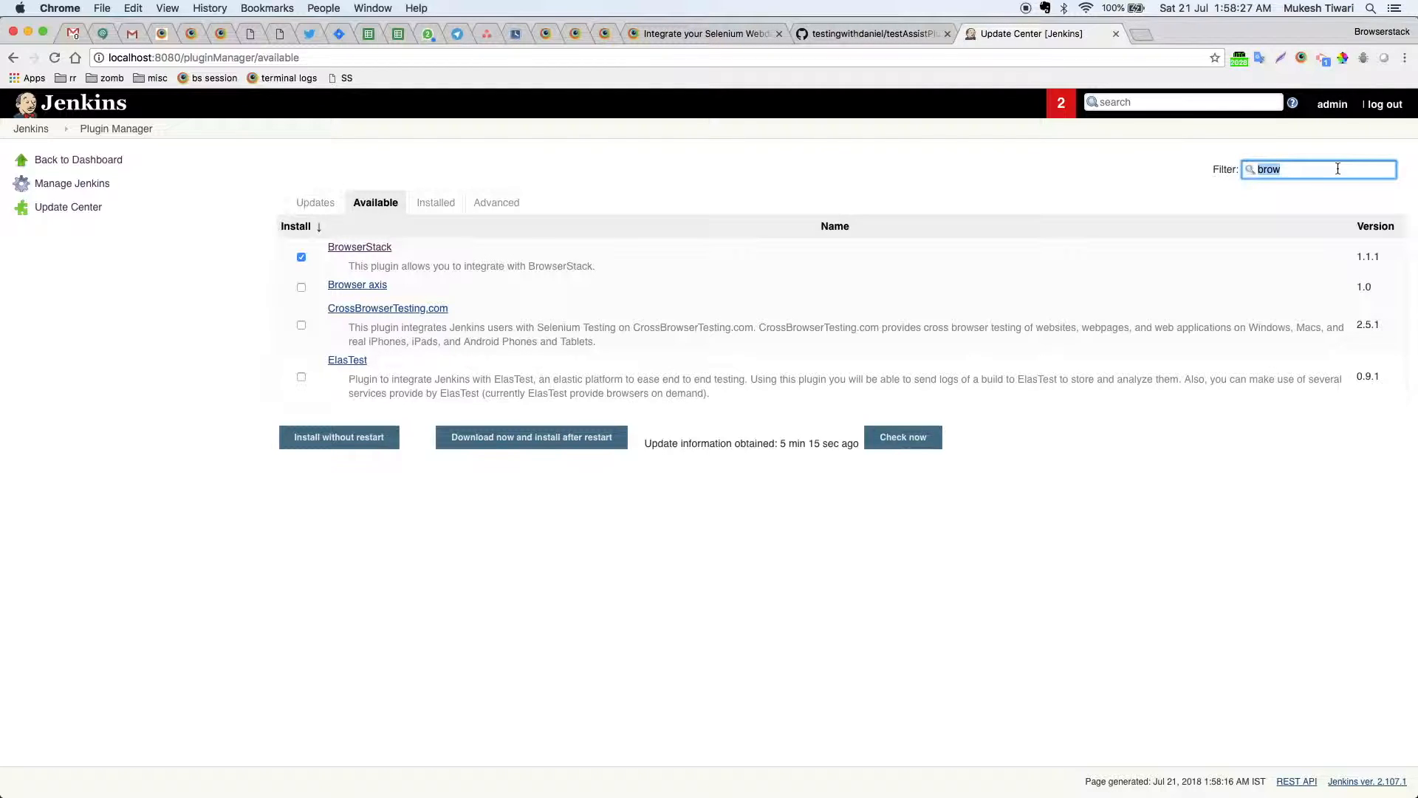
pyautogui.write('testng')
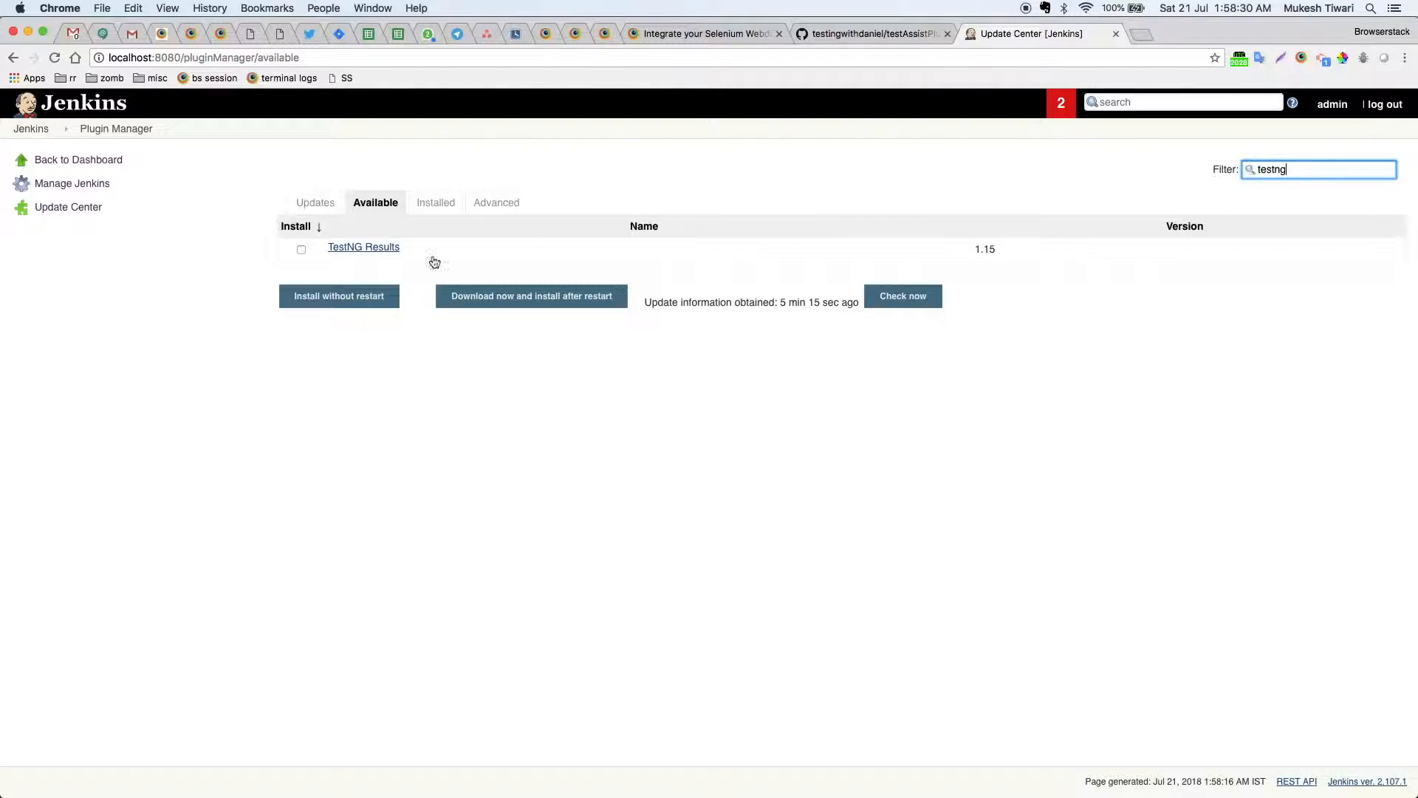
pyautogui.click(301, 250)
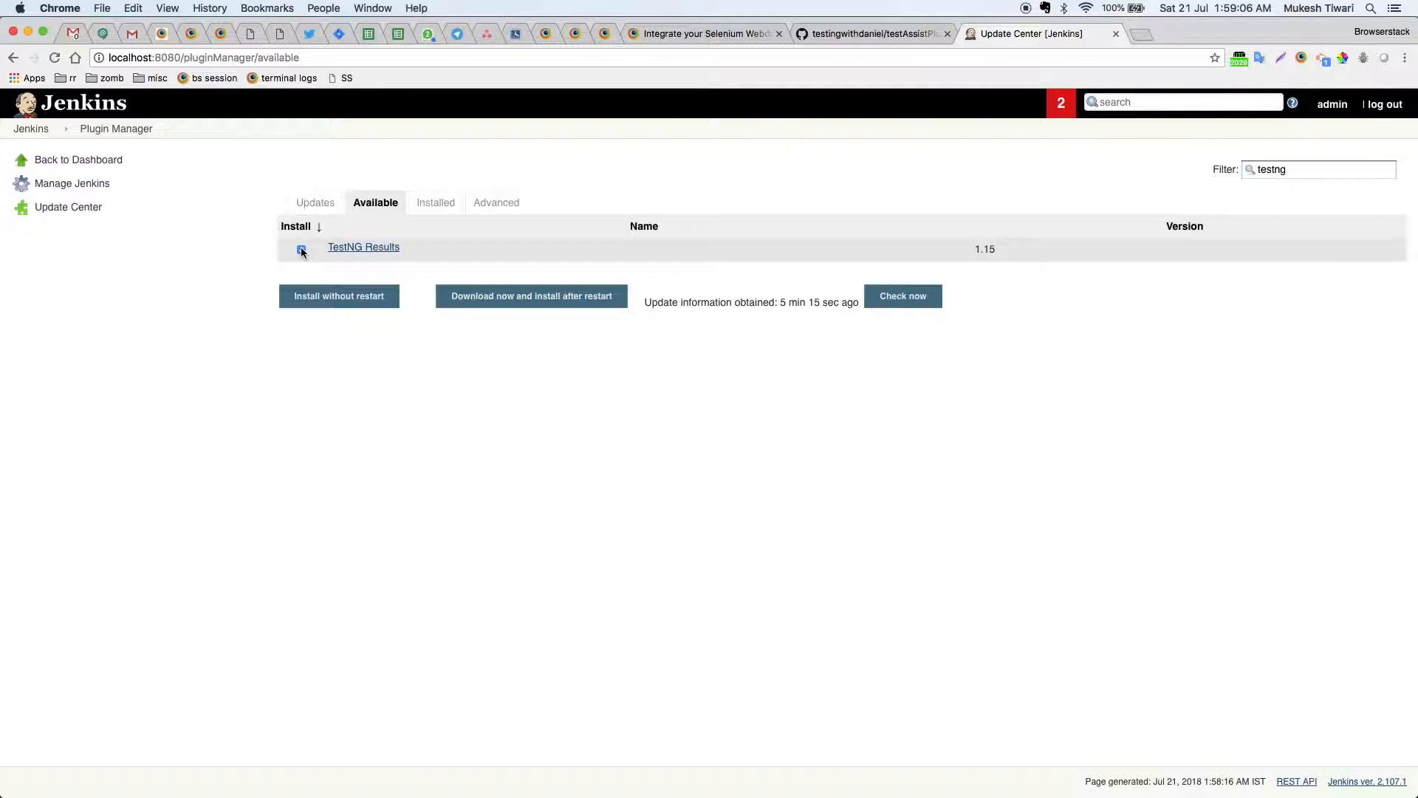
pyautogui.doubleClick(1345, 174)
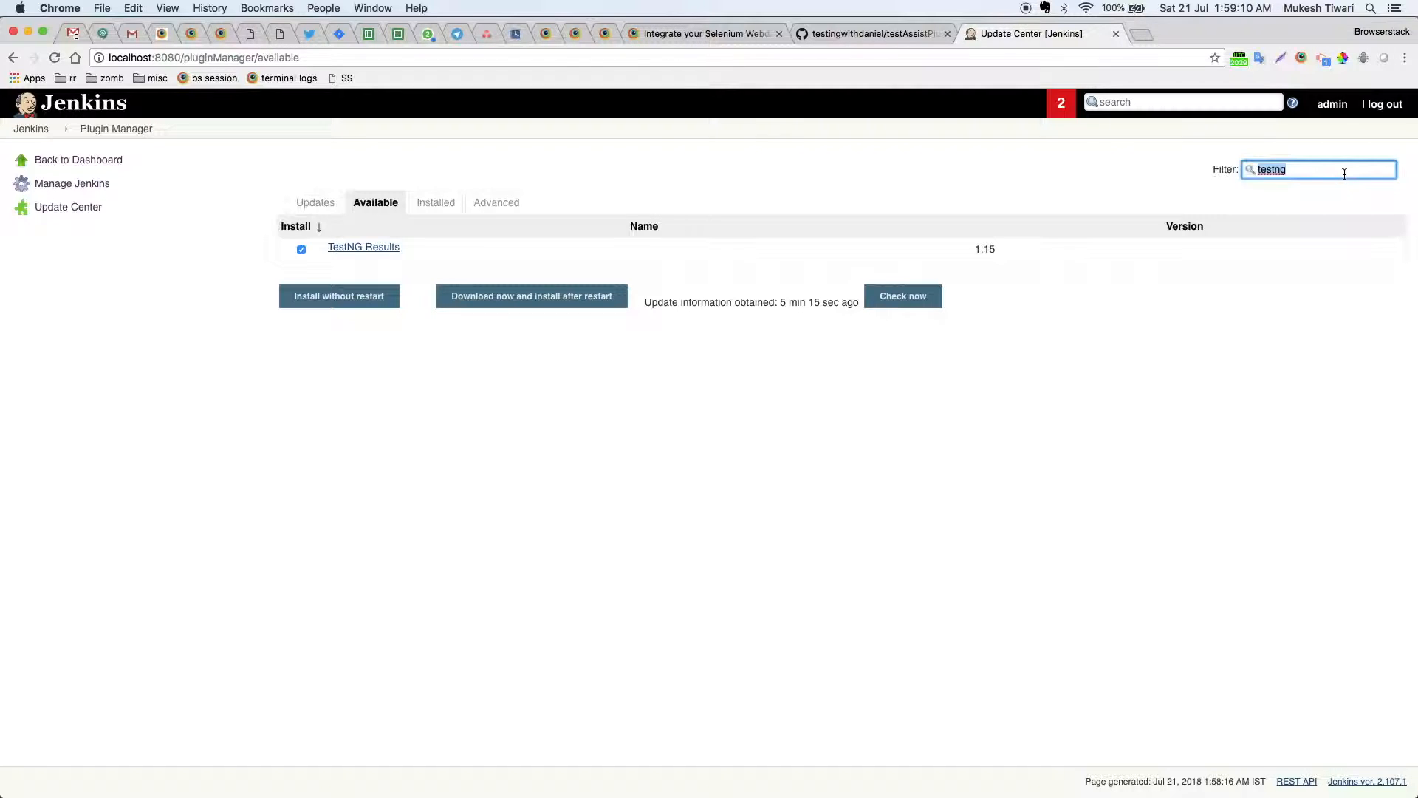
pyautogui.write('html')
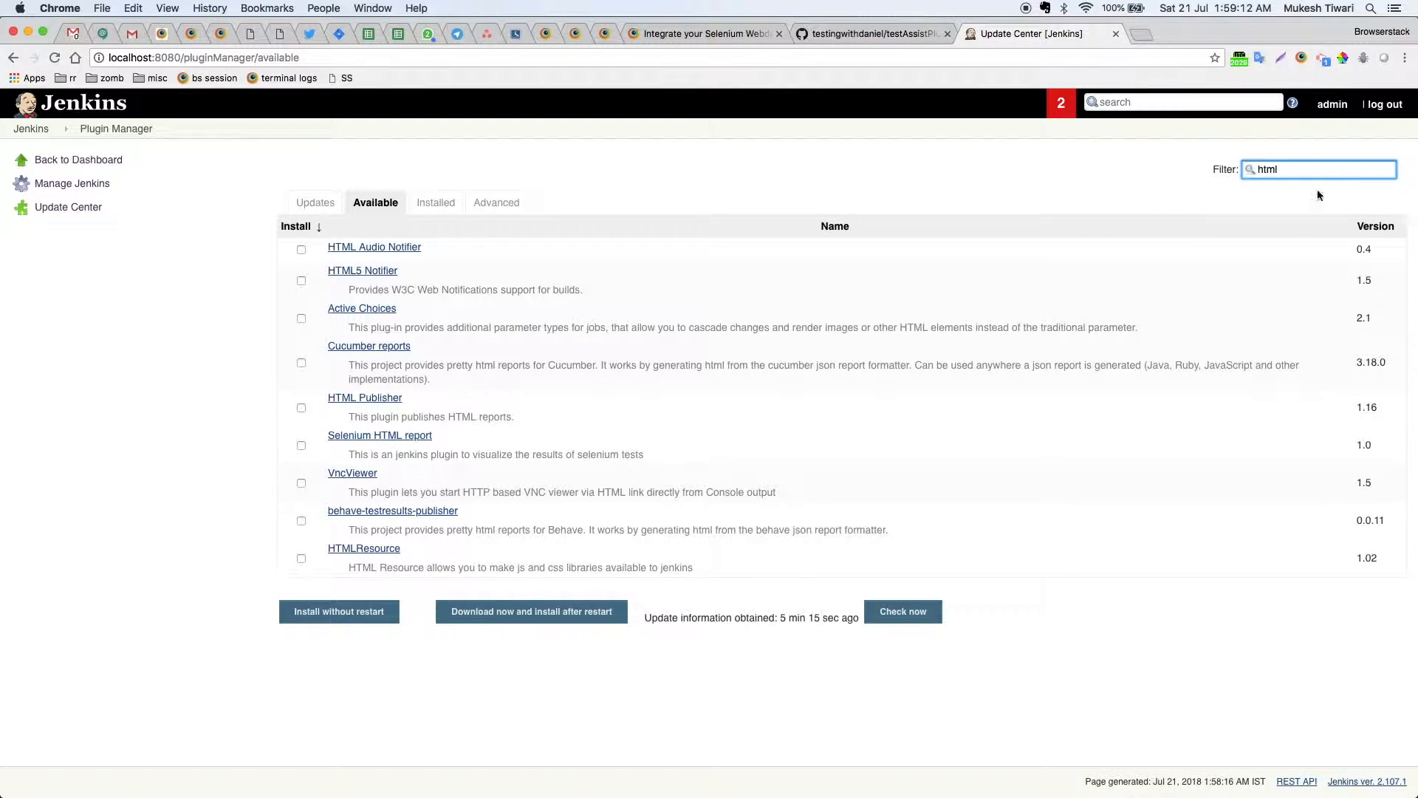
pyautogui.click(301, 408)
# Filter for 'maven in', tick Maven Integration, and install the chosen plugins without restart
pyautogui.doubleClick(1306, 169)
pyautogui.write('maven in')
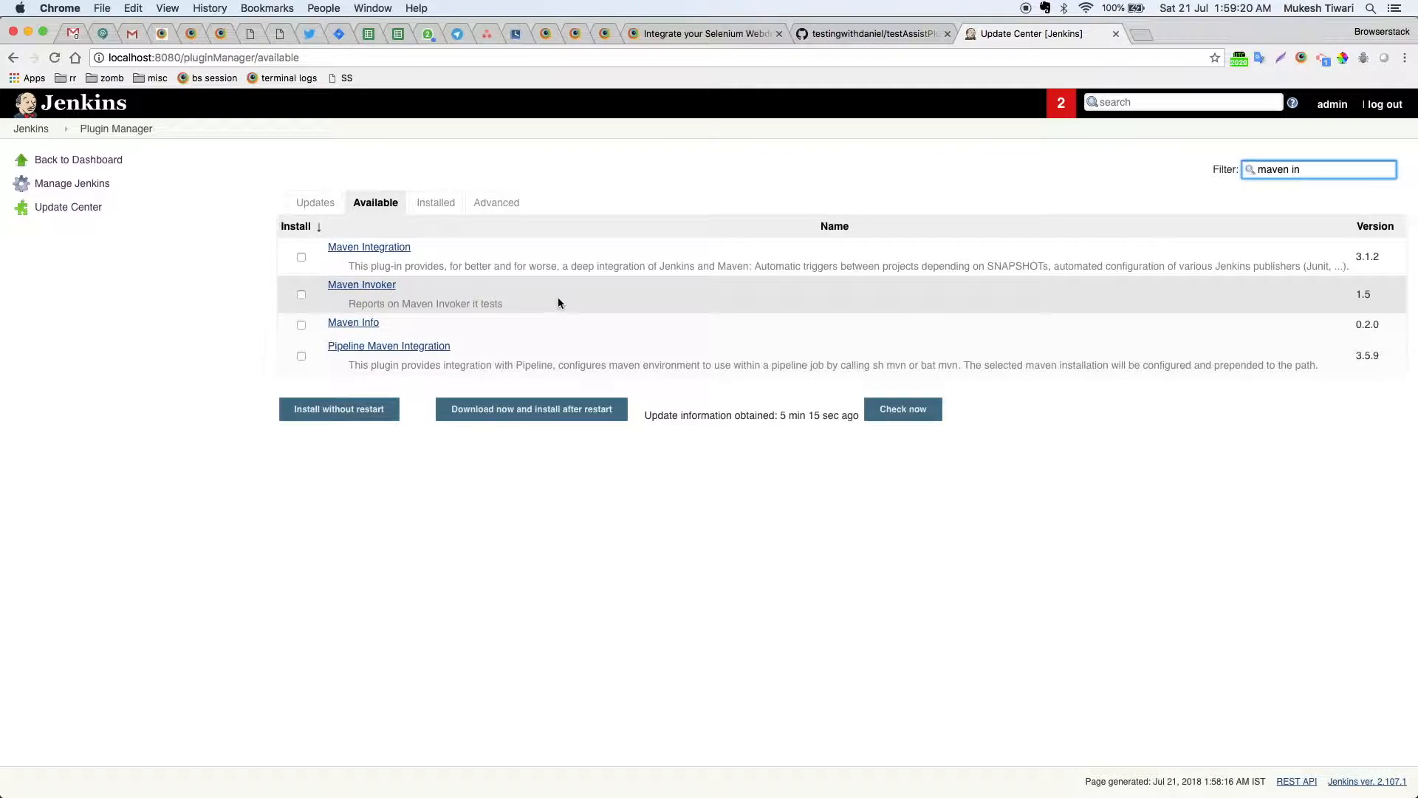
pyautogui.click(301, 257)
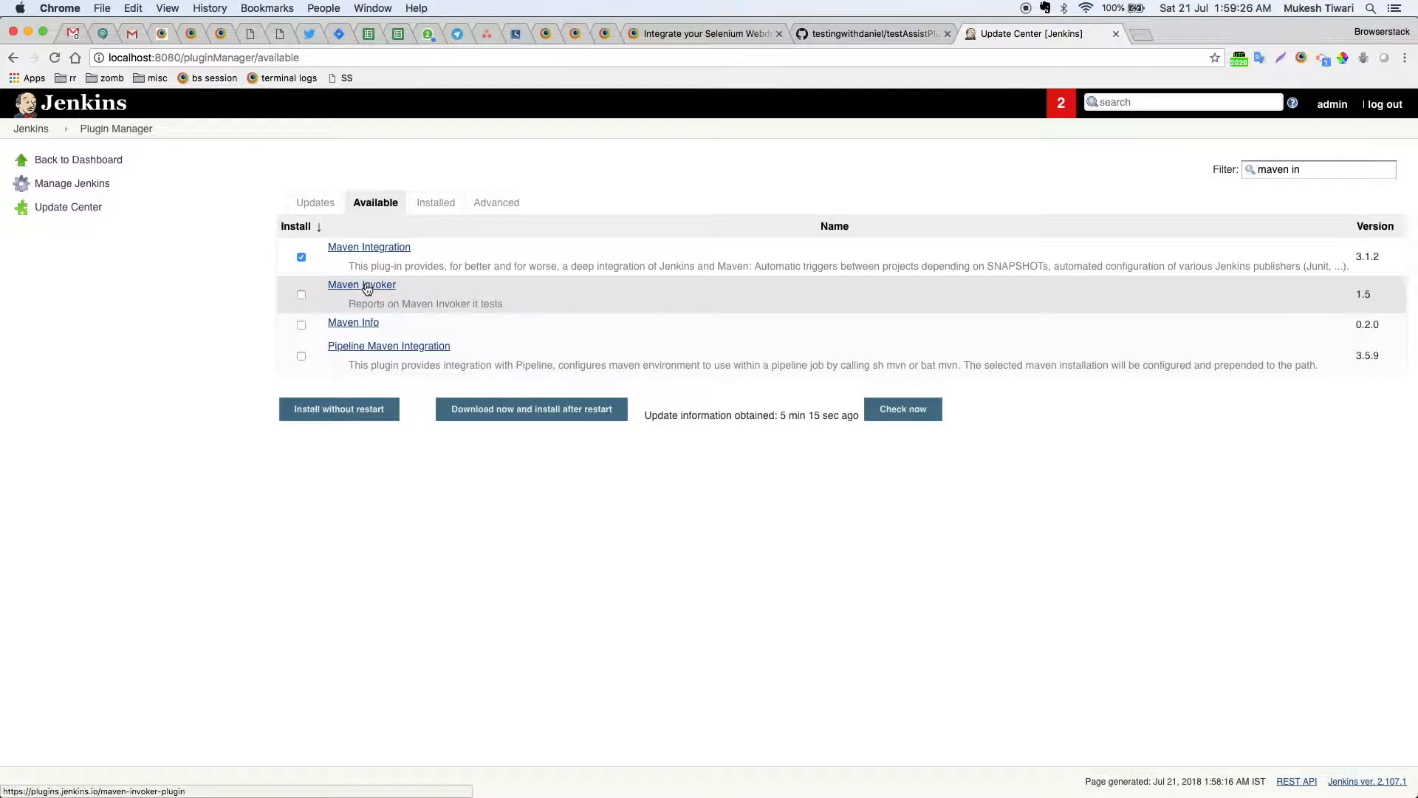
pyautogui.click(313, 414)
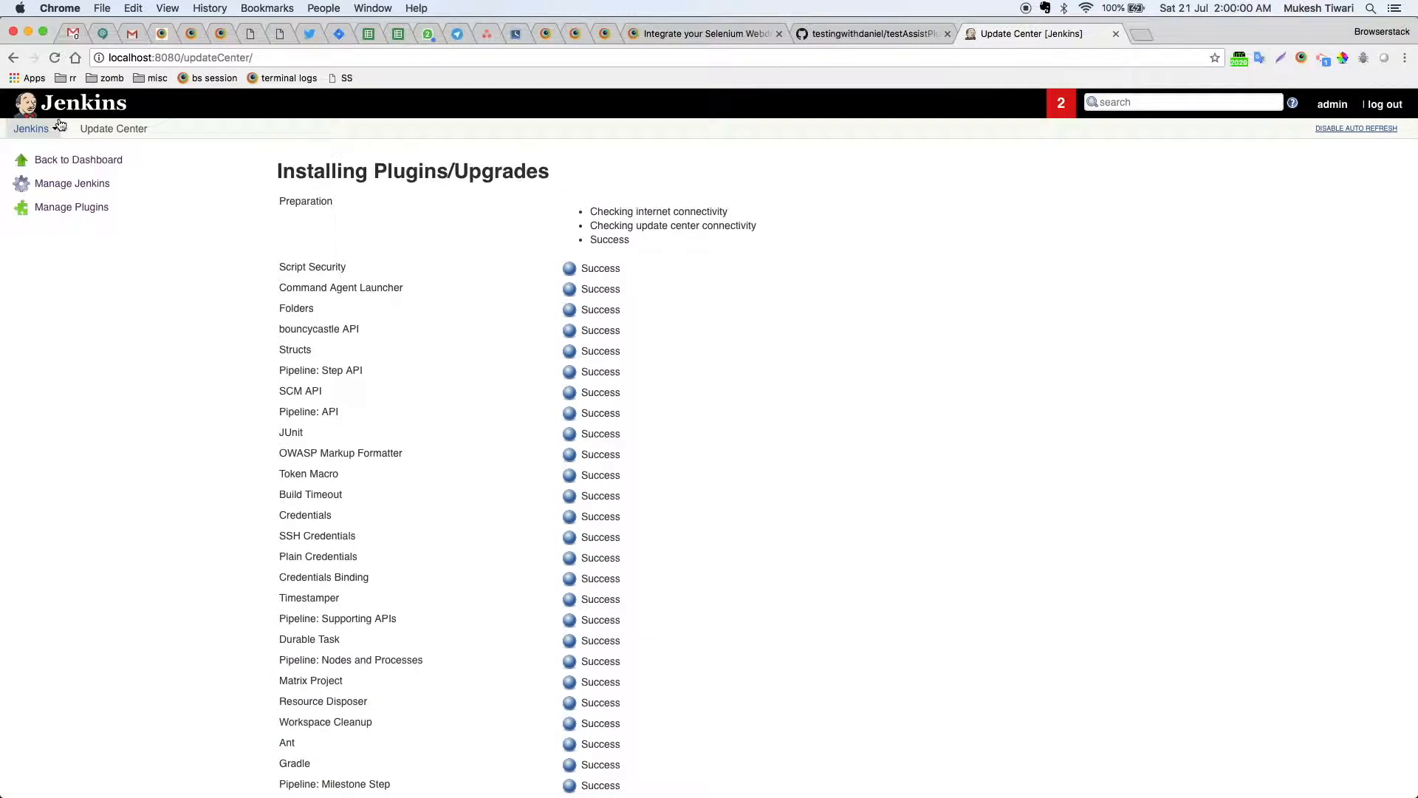
# From the dashboard, go through Credentials and the Jenkins store to Global credentials (unrestricted)
pyautogui.click(74, 166)
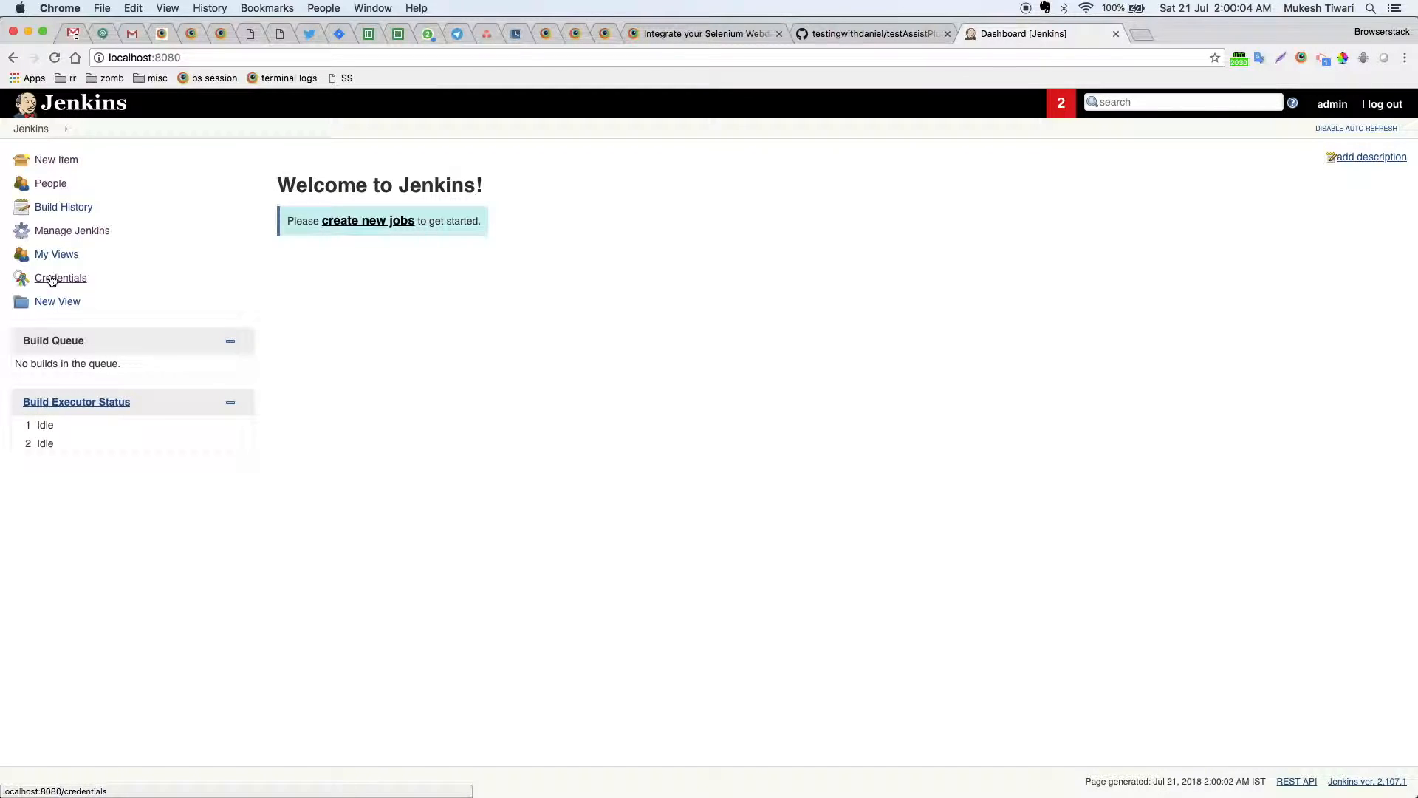
pyautogui.click(51, 279)
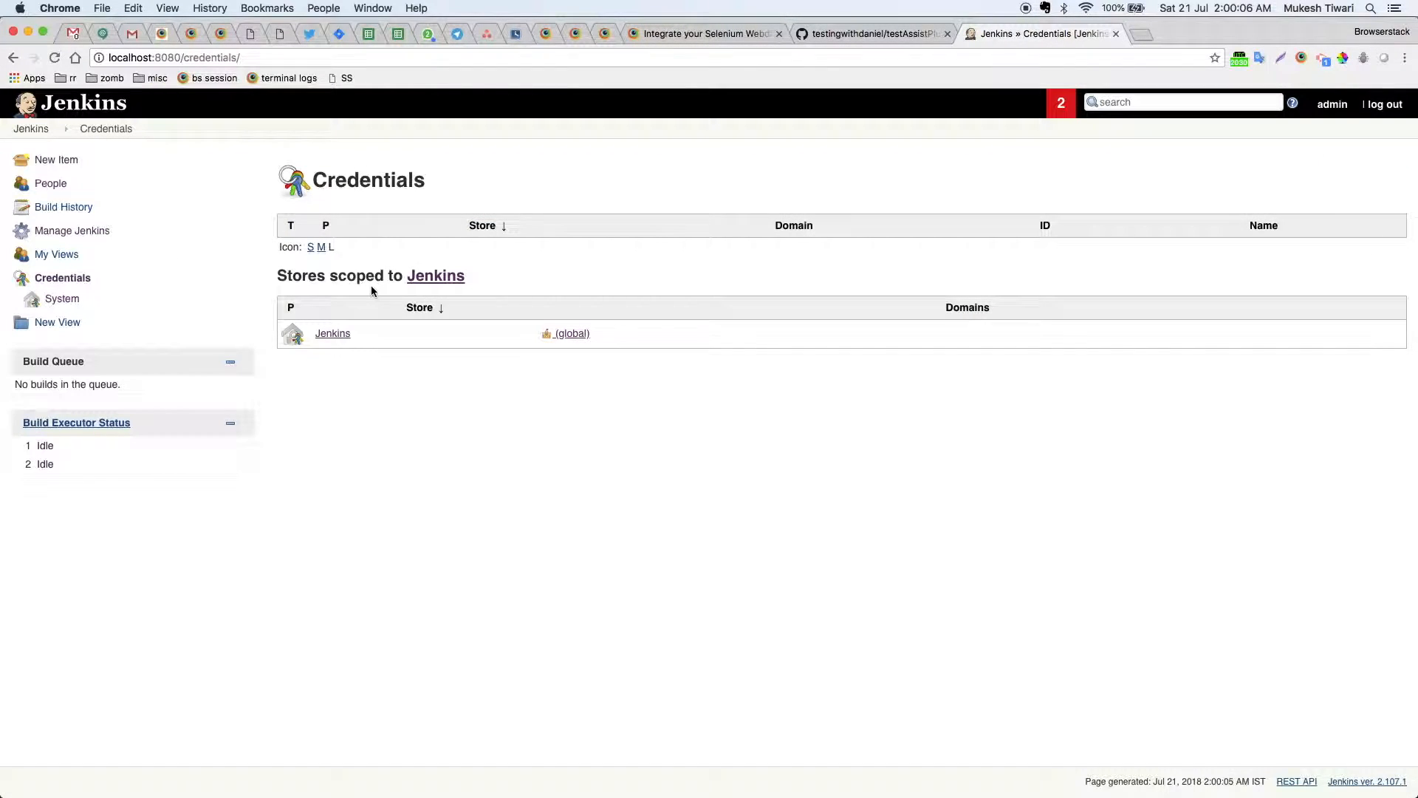
pyautogui.click(334, 334)
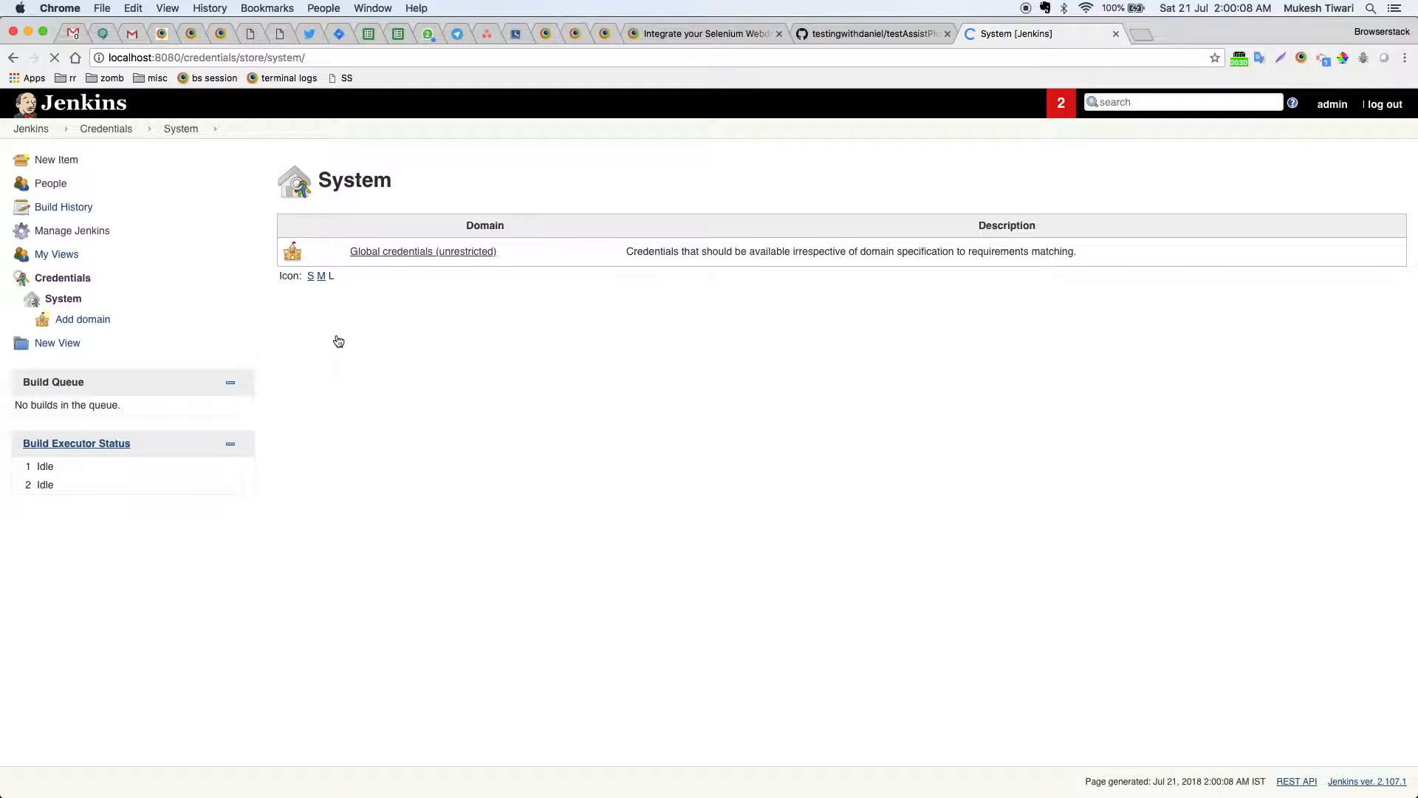
pyautogui.click(481, 253)
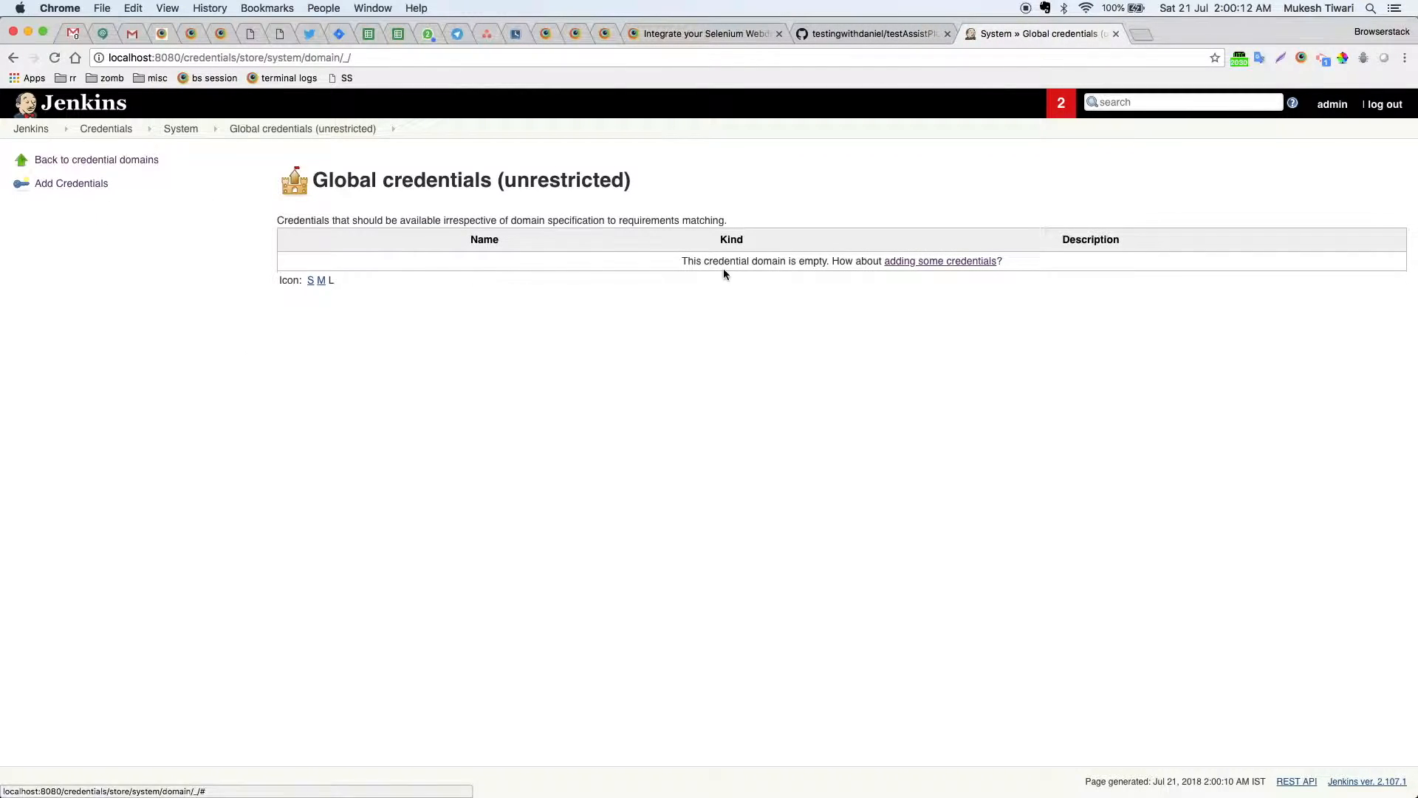
# Start a new BrowserStack credential, entering the account username and pasting the access key
pyautogui.click(949, 262)
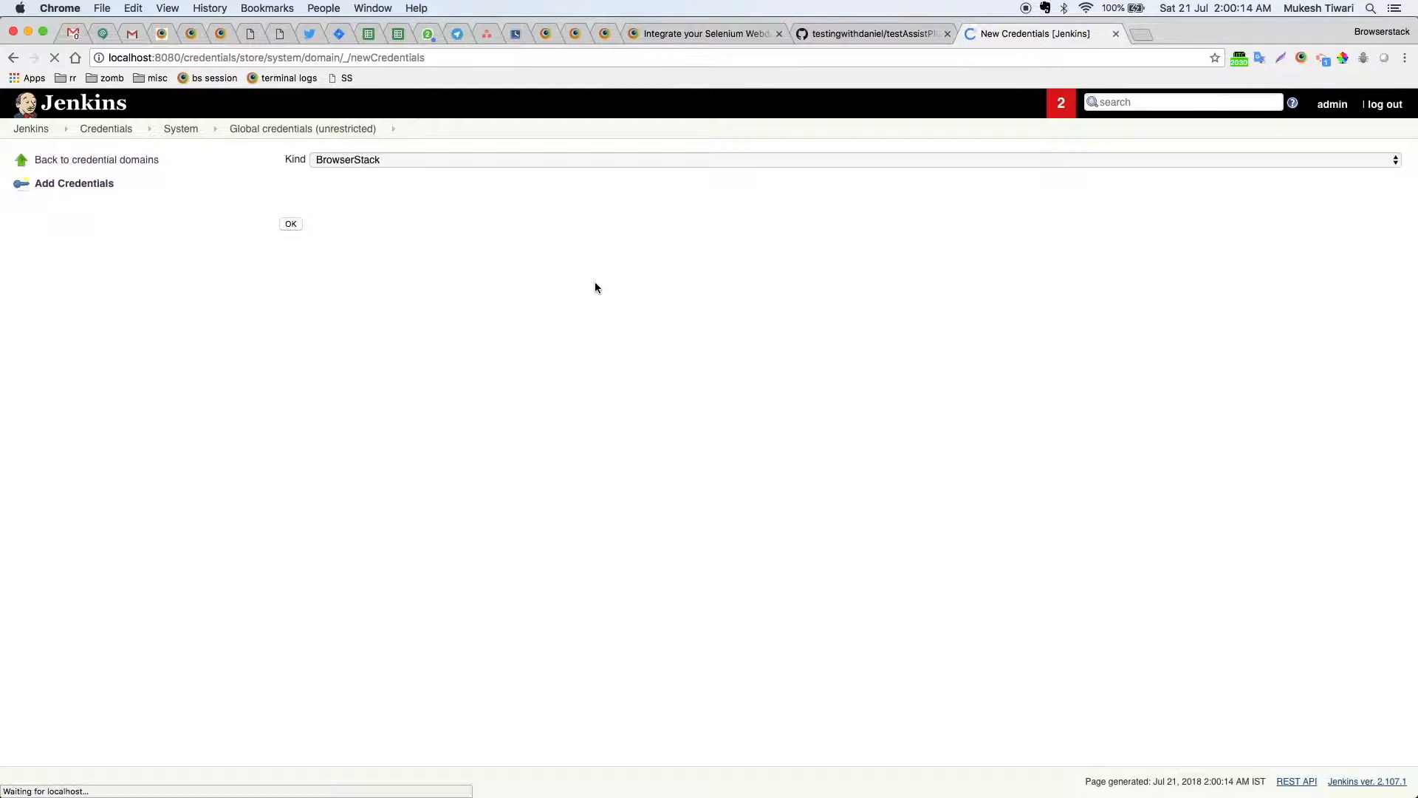
pyautogui.doubleClick(481, 210)
pyautogui.write('mukeshtiwari')
pyautogui.press('Tab')
pyautogui.press('BackSpace')
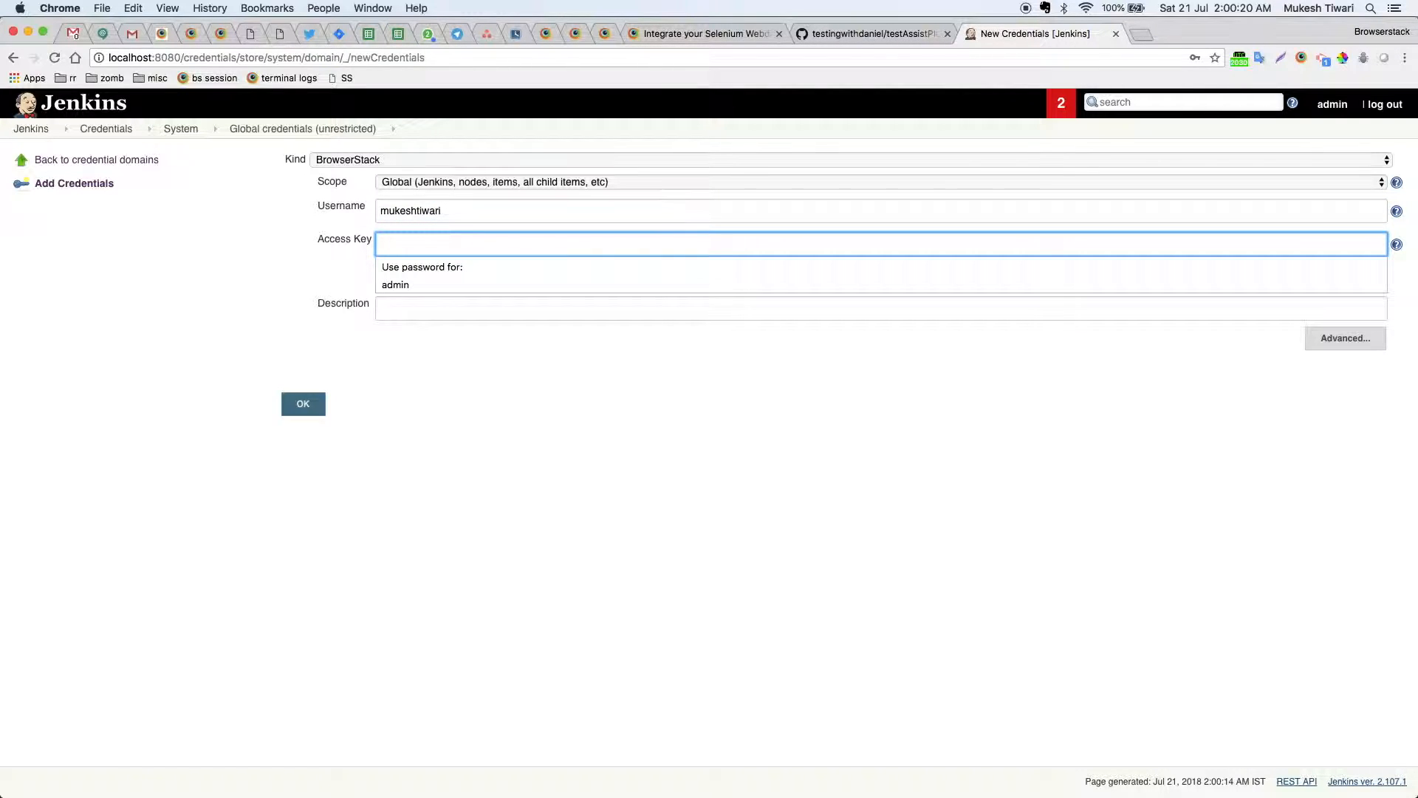
pyautogui.press('super+v')
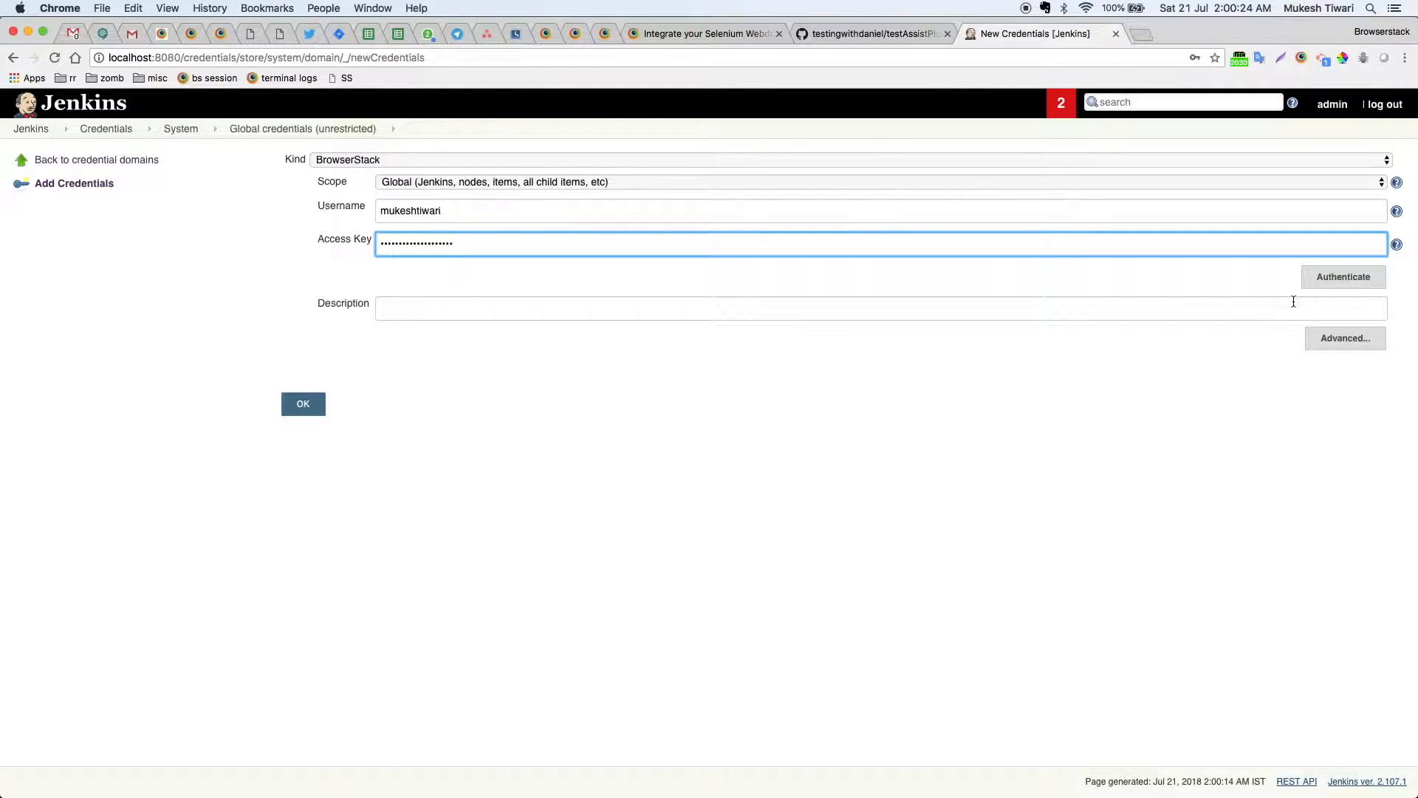
# Authenticate the BrowserStack credential, save it with OK, and dismiss Chrome's save-password bubble
pyautogui.click(1341, 277)
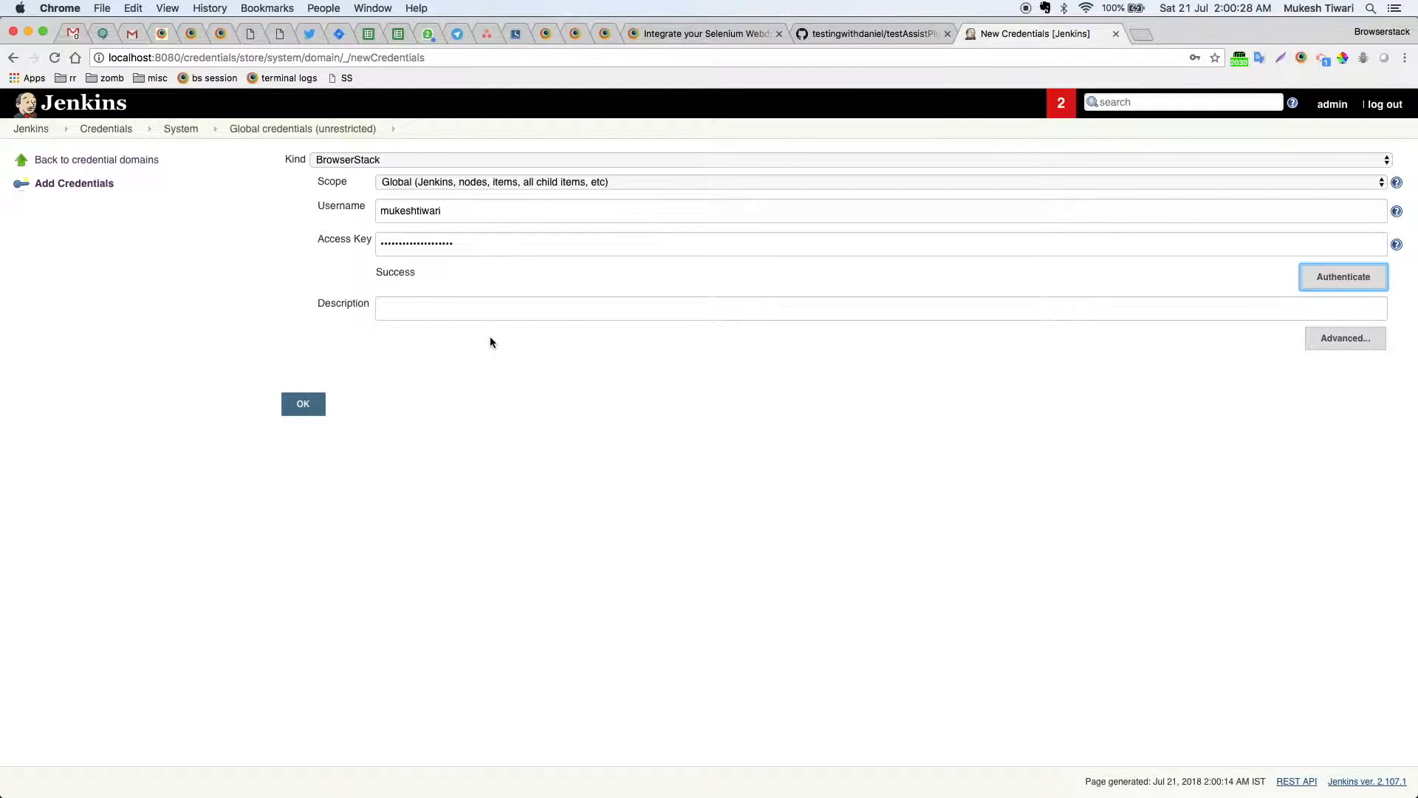
pyautogui.click(311, 402)
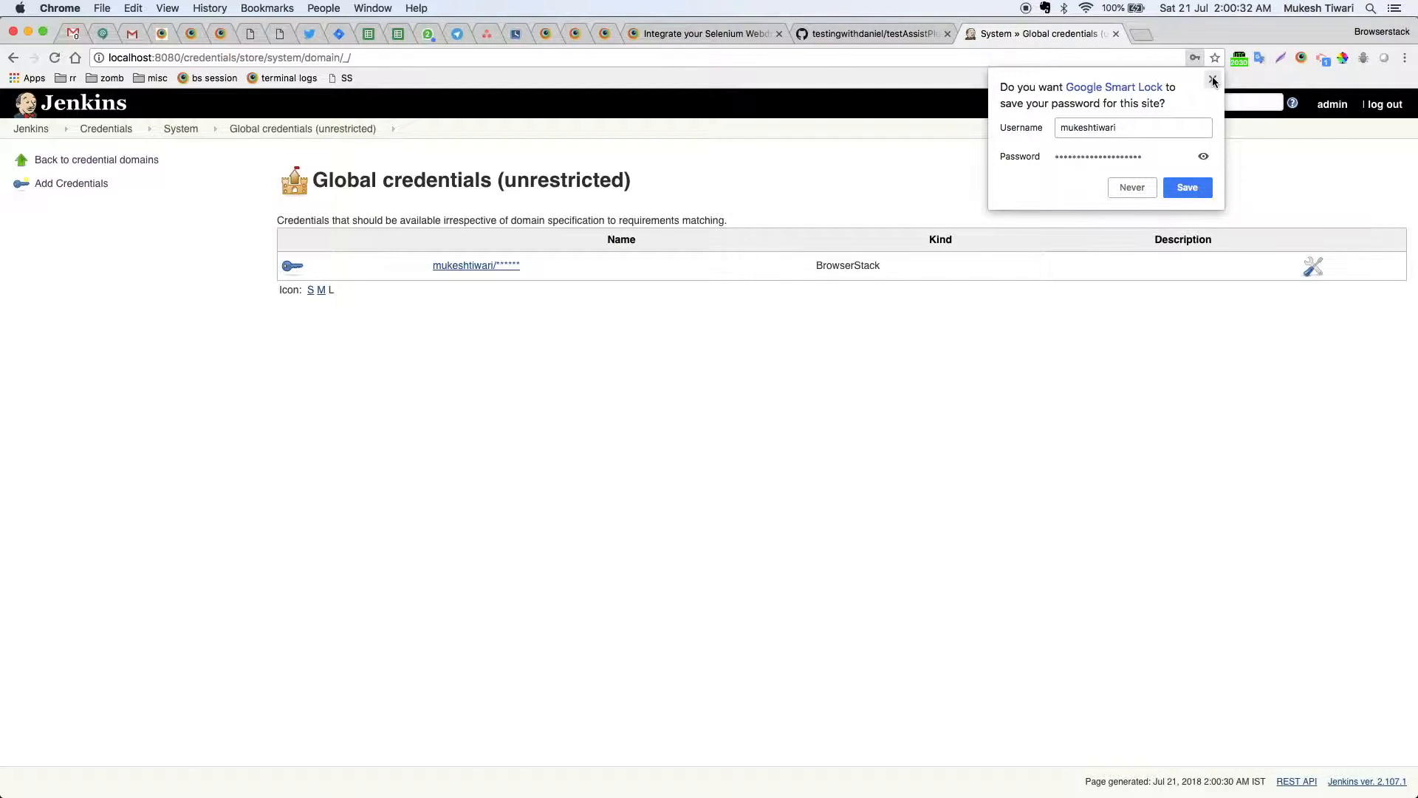
pyautogui.click(1212, 80)
# Start another credential with Global scope and kind 'Username with password'
pyautogui.click(94, 183)
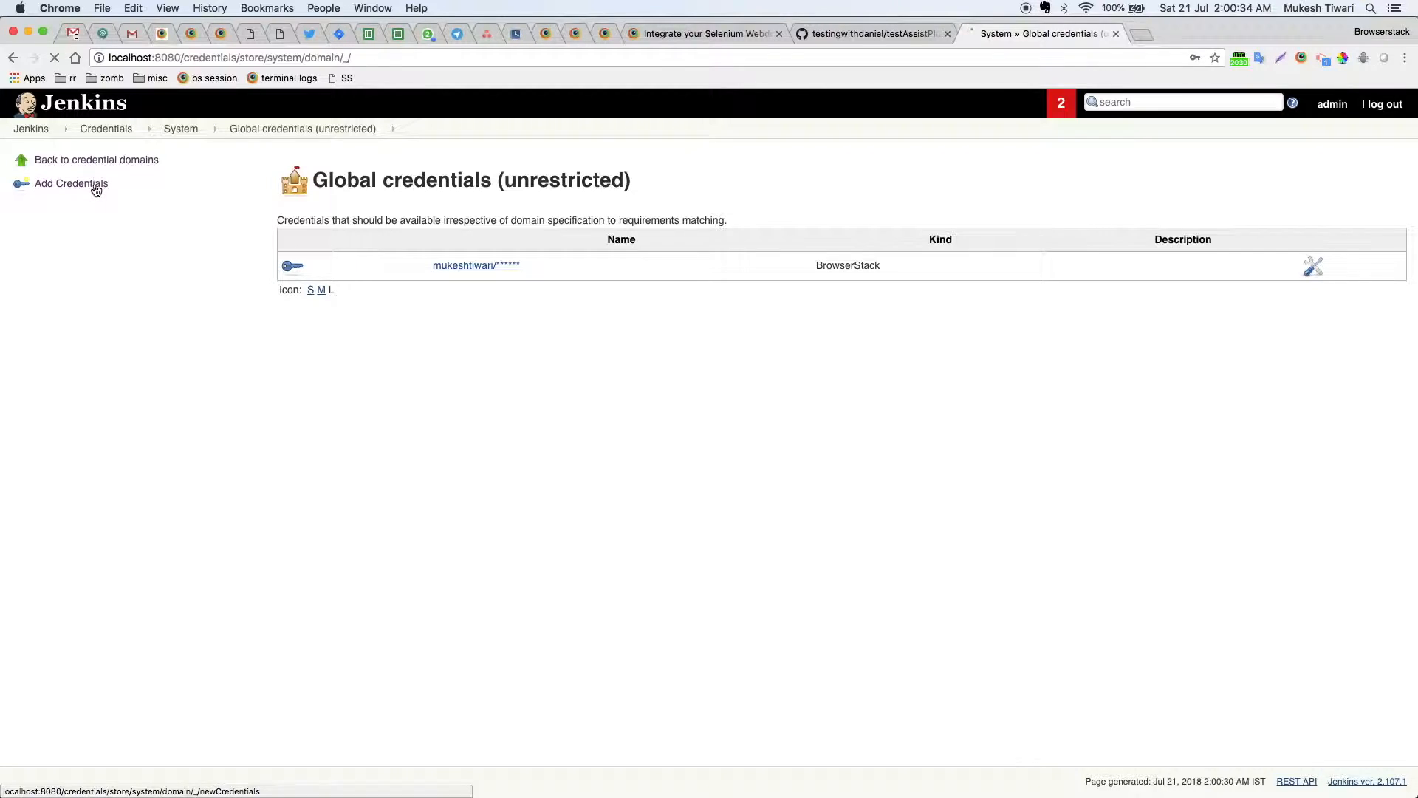
pyautogui.click(552, 180)
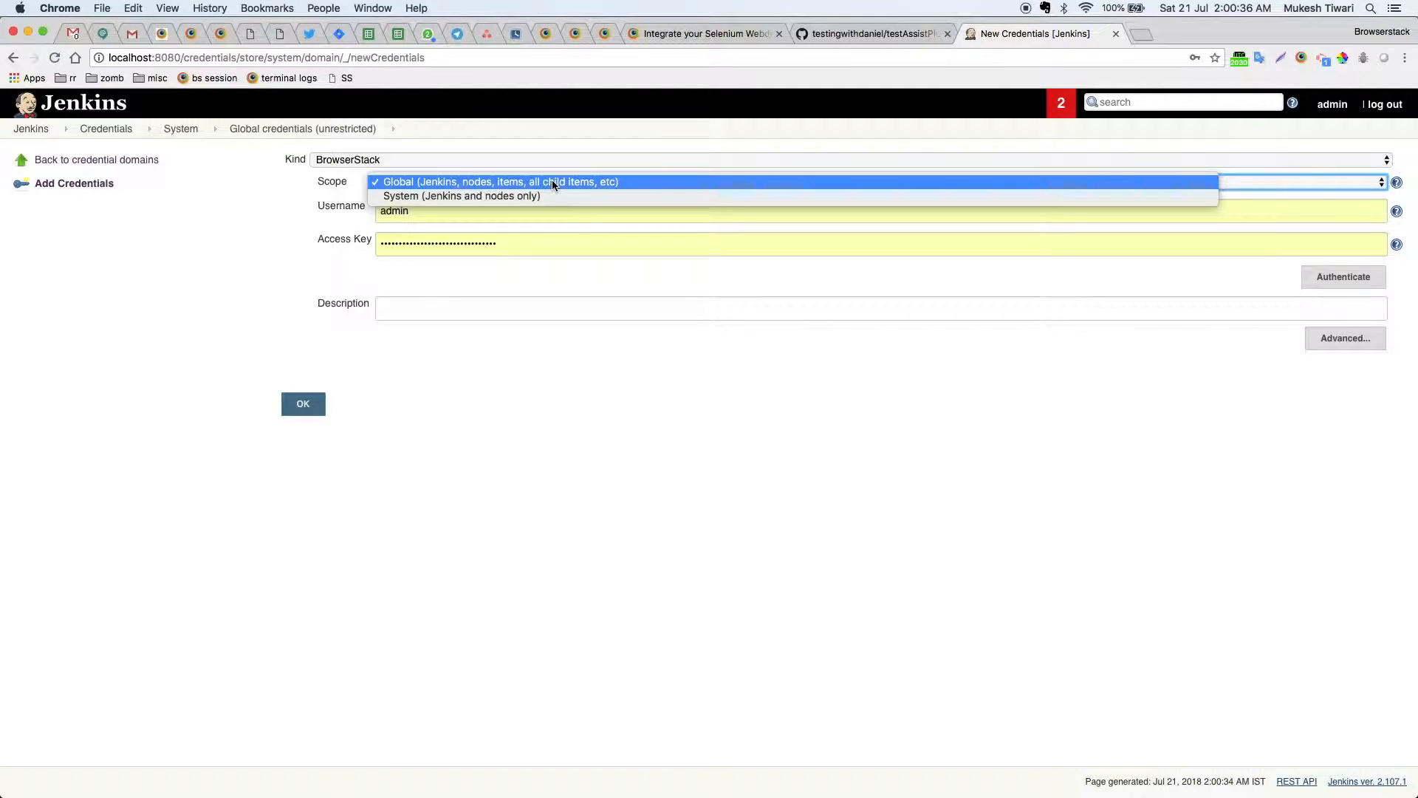
pyautogui.click(552, 180)
pyautogui.click(557, 158)
pyautogui.click(555, 174)
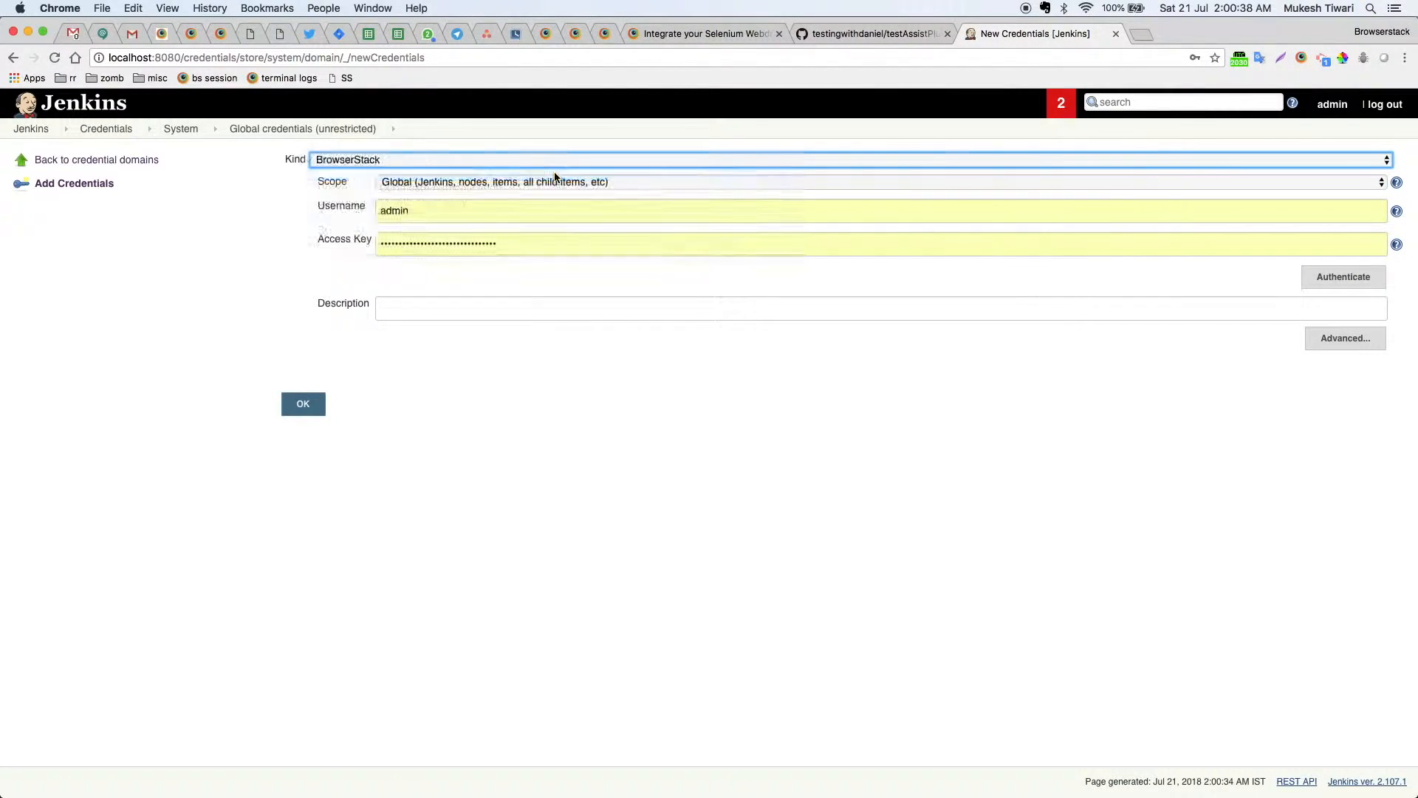
# Enter the GitHub username and password, and set the description to 'Github Credentials'
pyautogui.click(543, 208)
pyautogui.write('mukeshtiwari1987')
pyautogui.press('Tab')
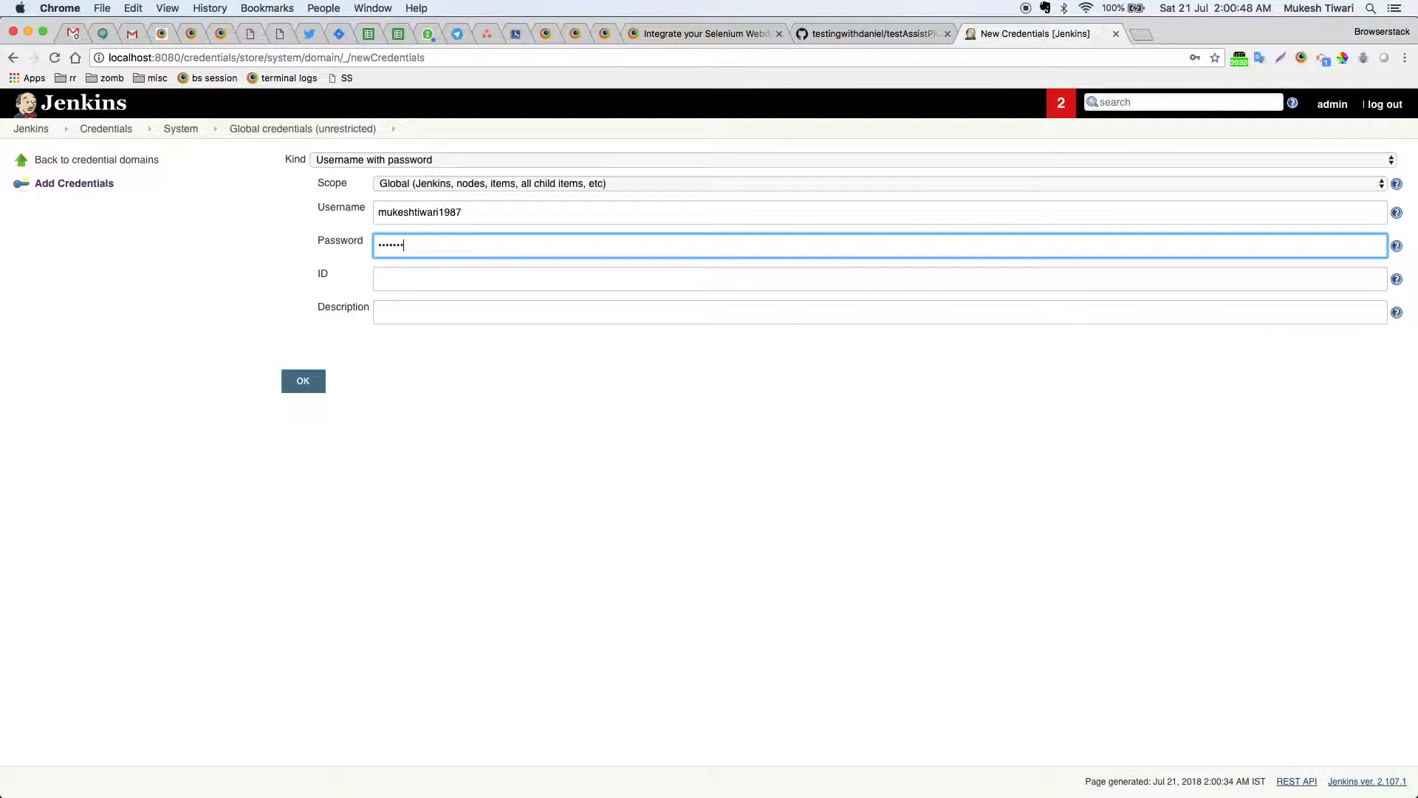
pyautogui.press('Tab')
pyautogui.press('Tab')
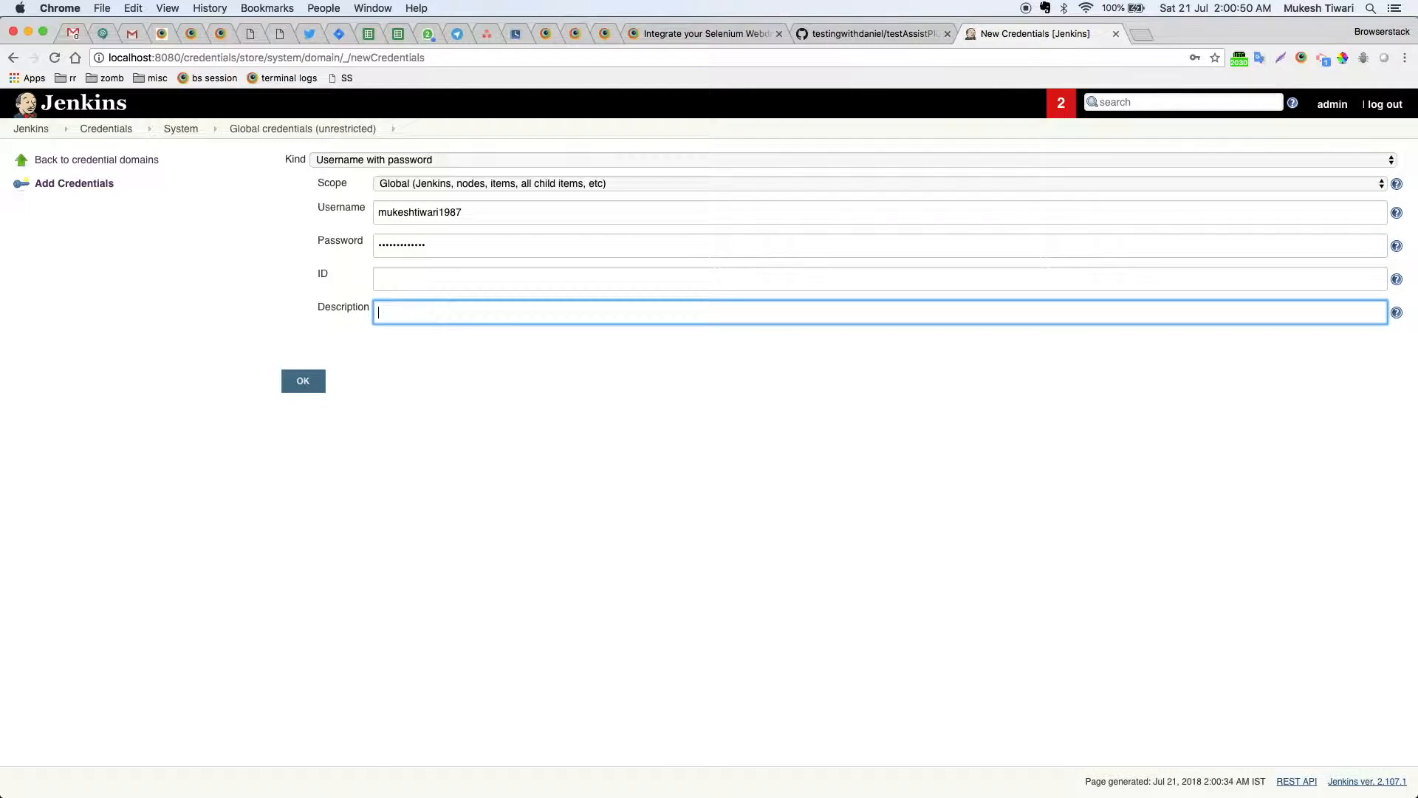
pyautogui.write('Github Password')
pyautogui.press('cmd+a')
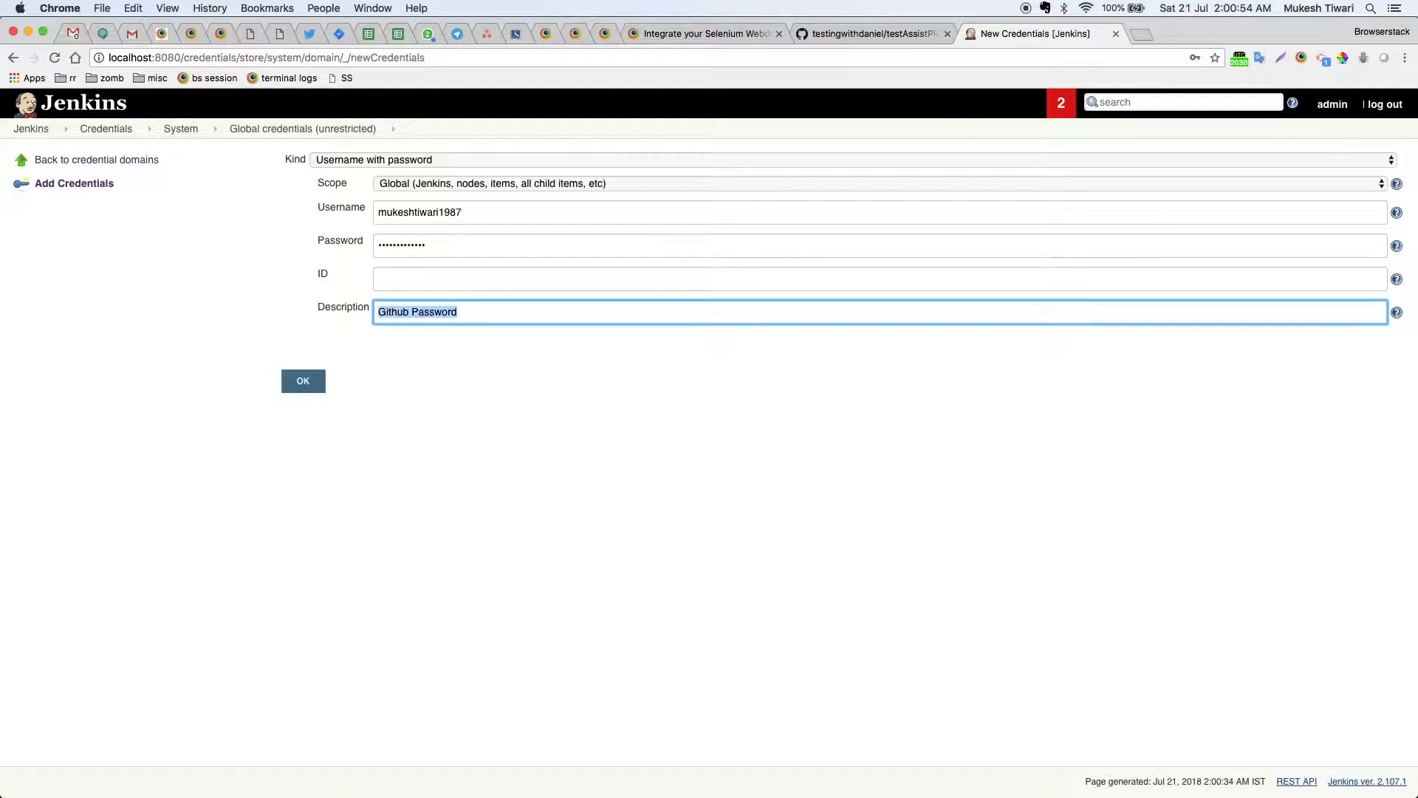
pyautogui.press('Right')
pyautogui.hotkey('alt', 'shift', 'Left')
pyautogui.write('Crede')
# Save the Github Credentials entry, then go via Manage Jenkins to Global Tool Configuration
pyautogui.click(301, 383)
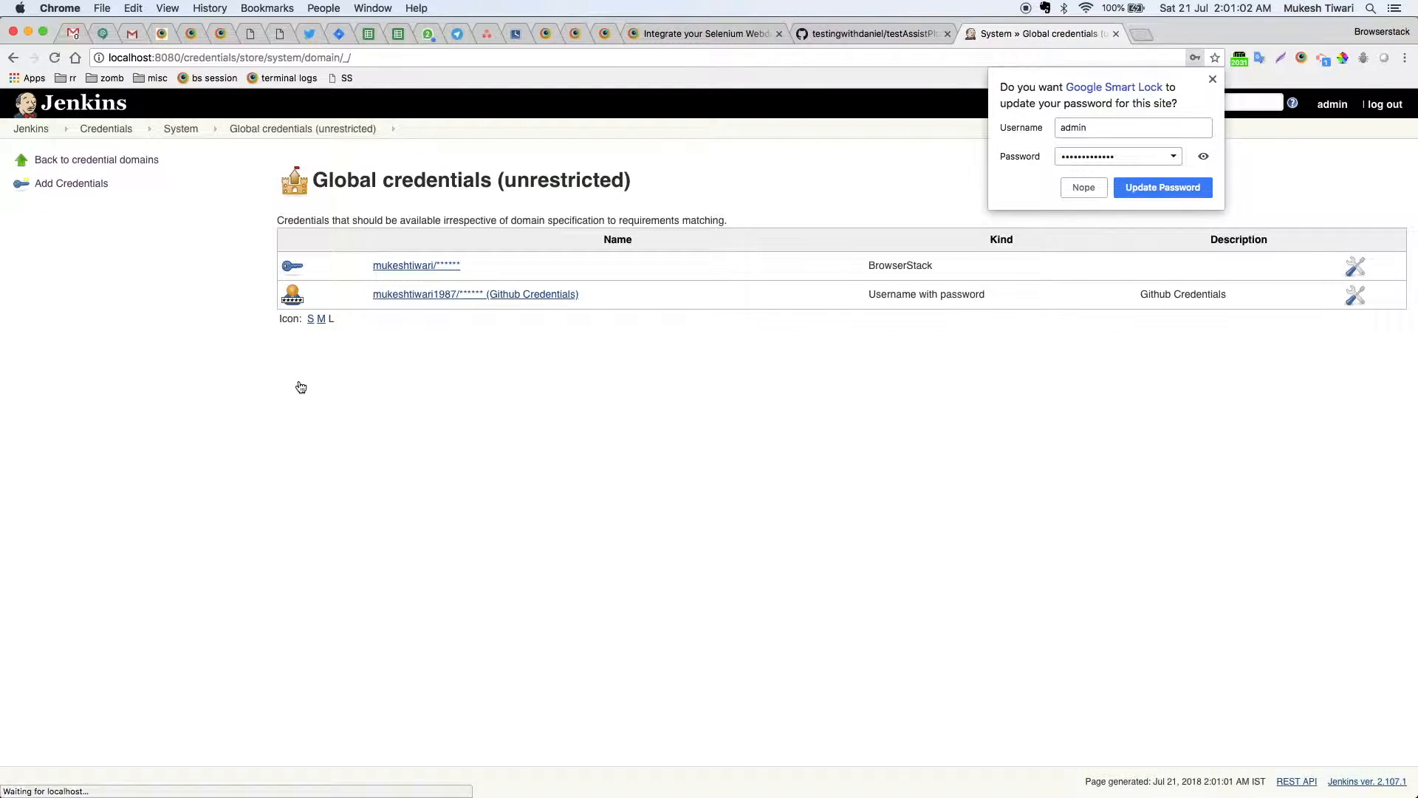
pyautogui.click(644, 388)
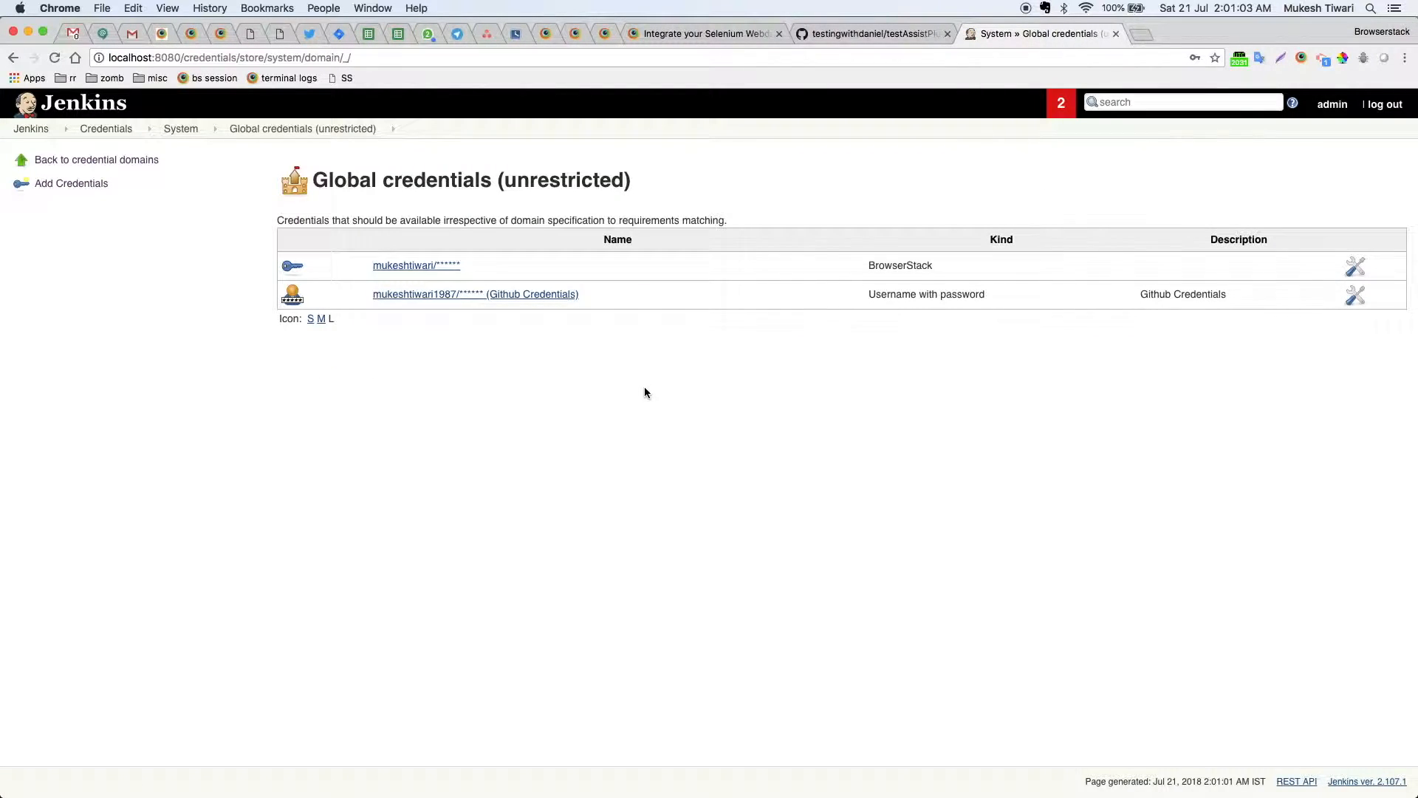
pyautogui.click(41, 129)
pyautogui.click(73, 231)
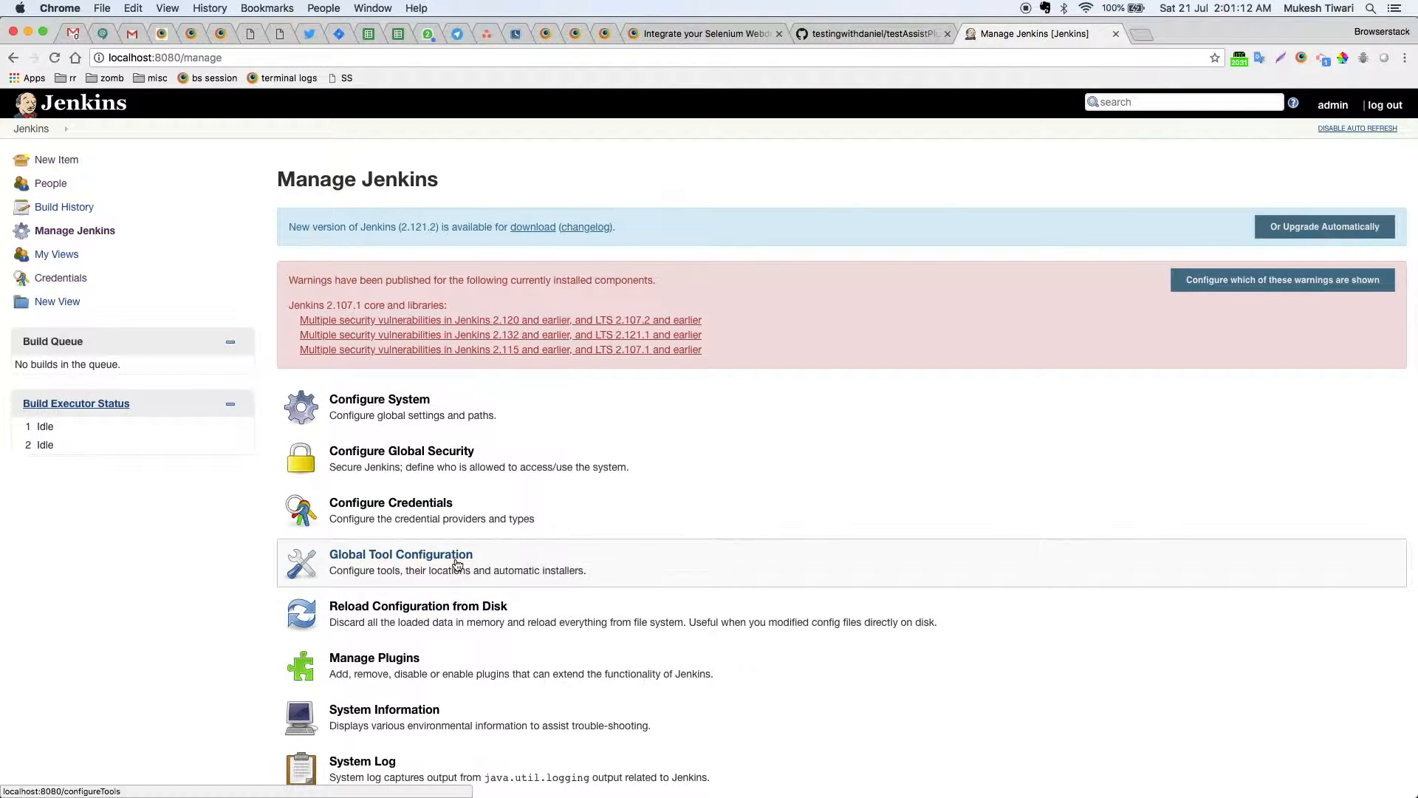
pyautogui.click(456, 564)
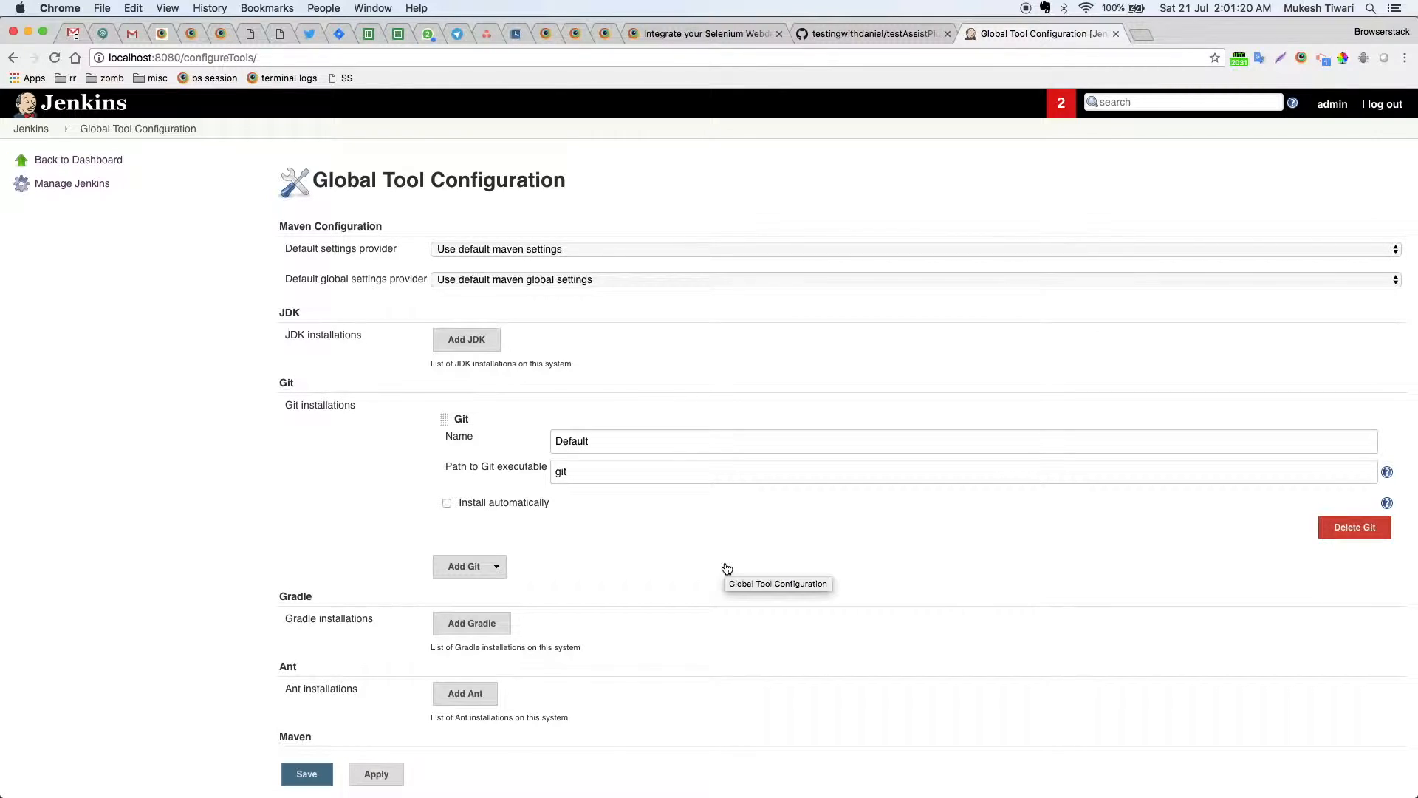
# Add a Maven installation named 'mvn' auto-installing version 3.5.4 and save the tool configuration
pyautogui.scroll(-5, 727, 568)
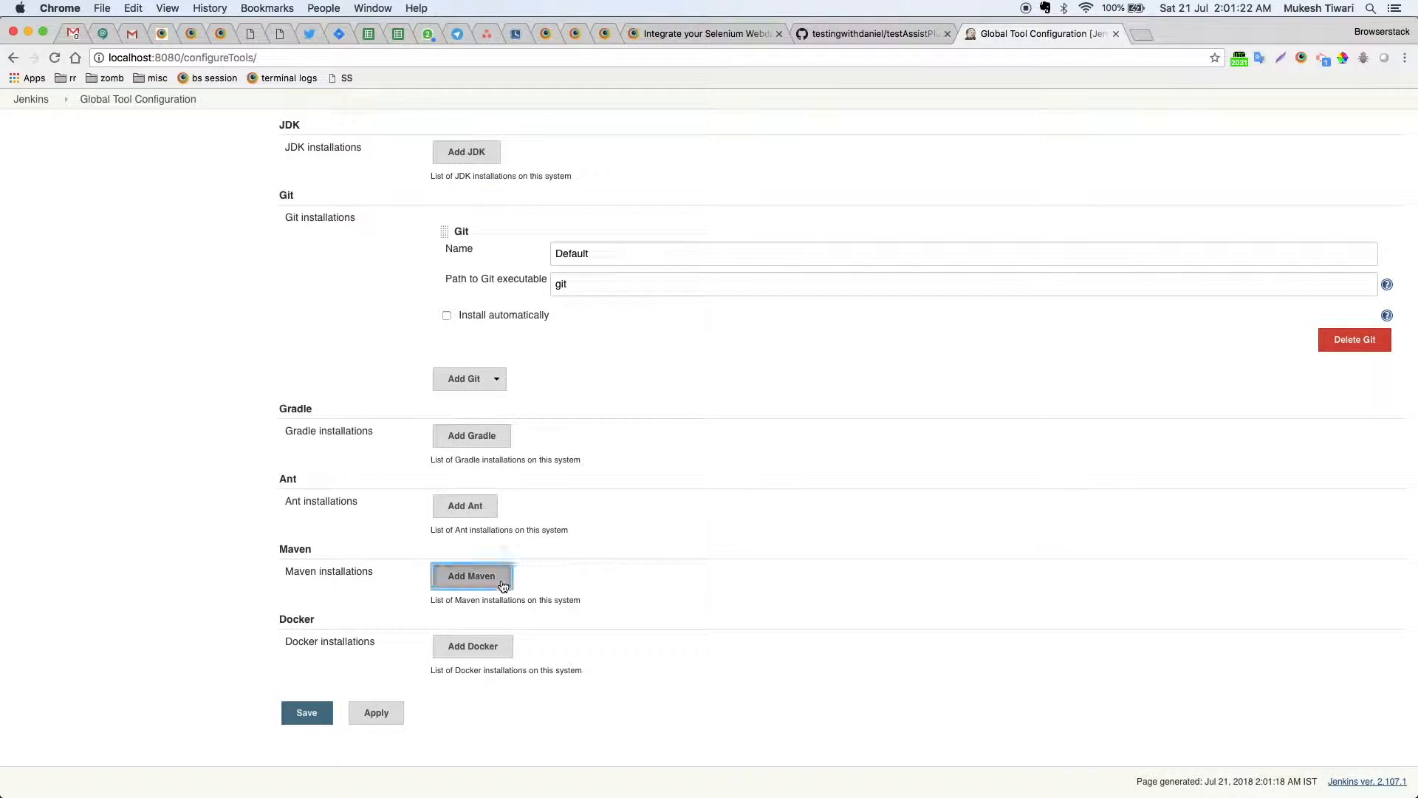
pyautogui.click(476, 574)
pyautogui.click(589, 463)
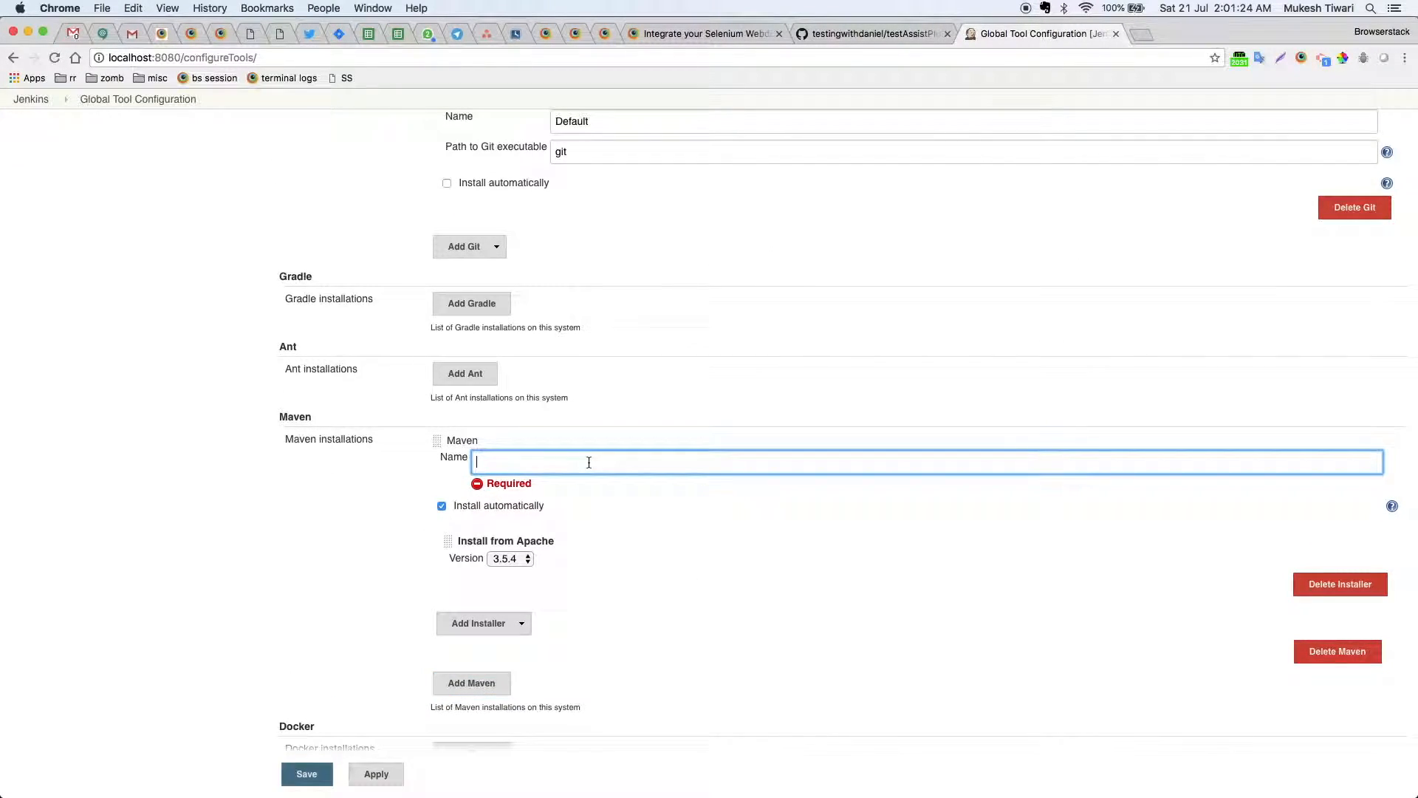
pyautogui.write('mvn')
pyautogui.click(629, 598)
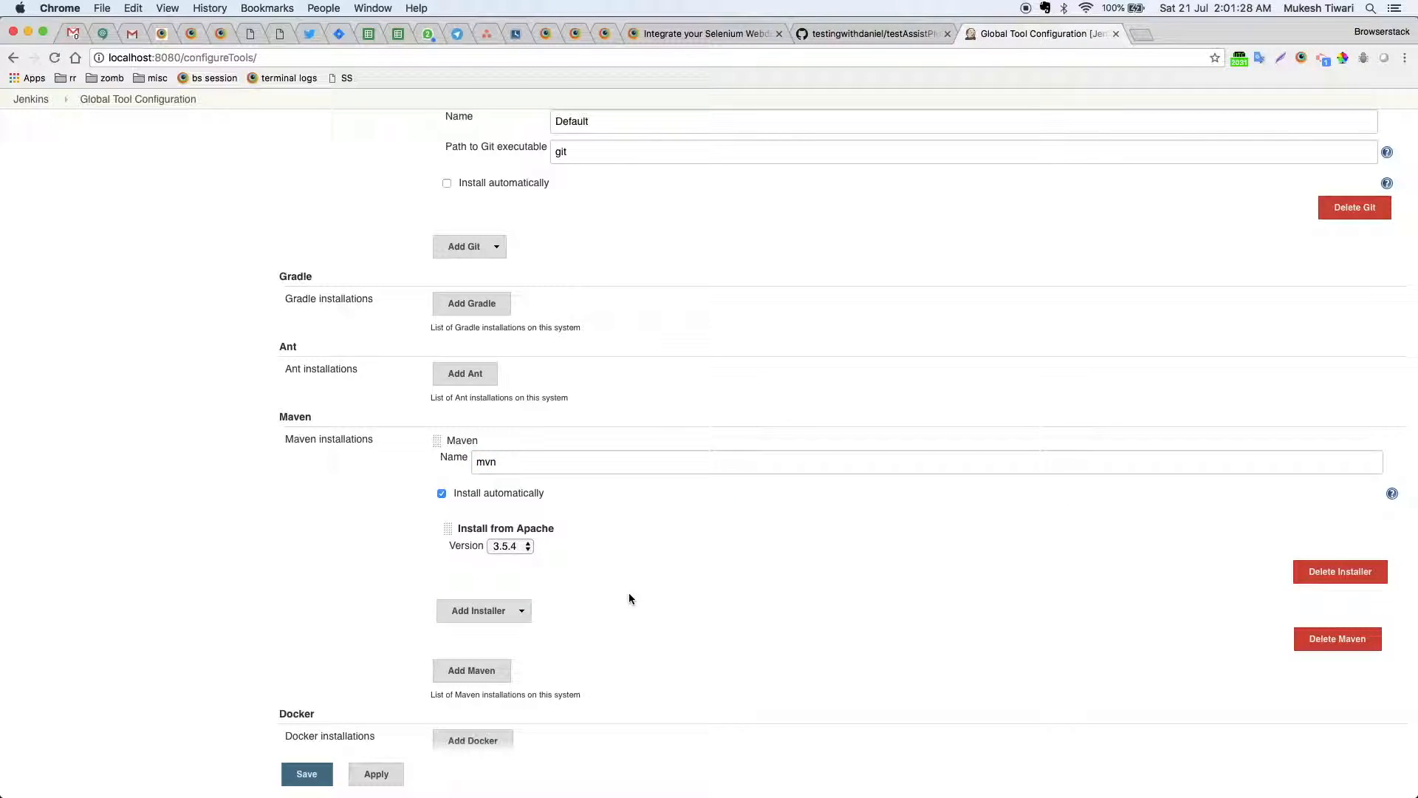
pyautogui.scroll(-3, 629, 598)
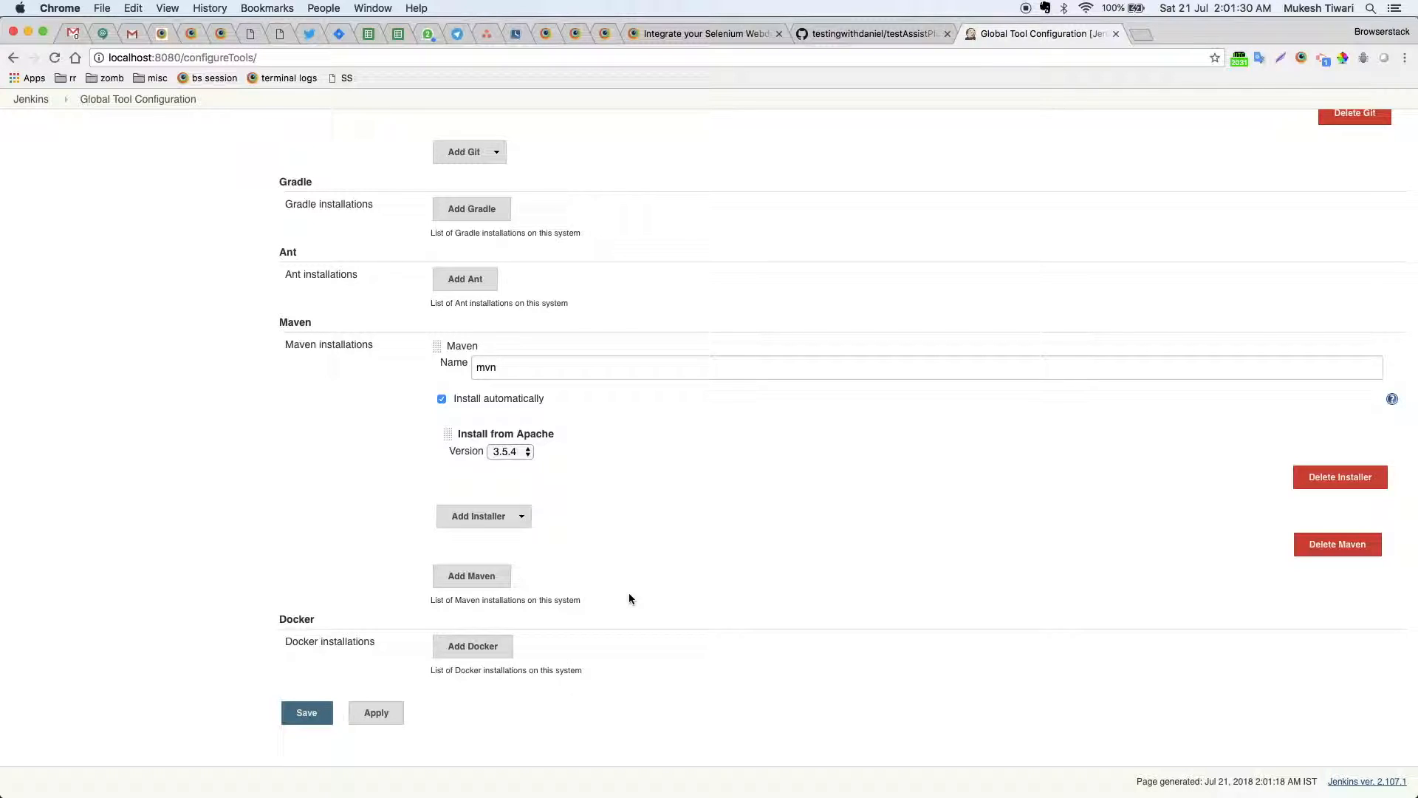
pyautogui.click(318, 713)
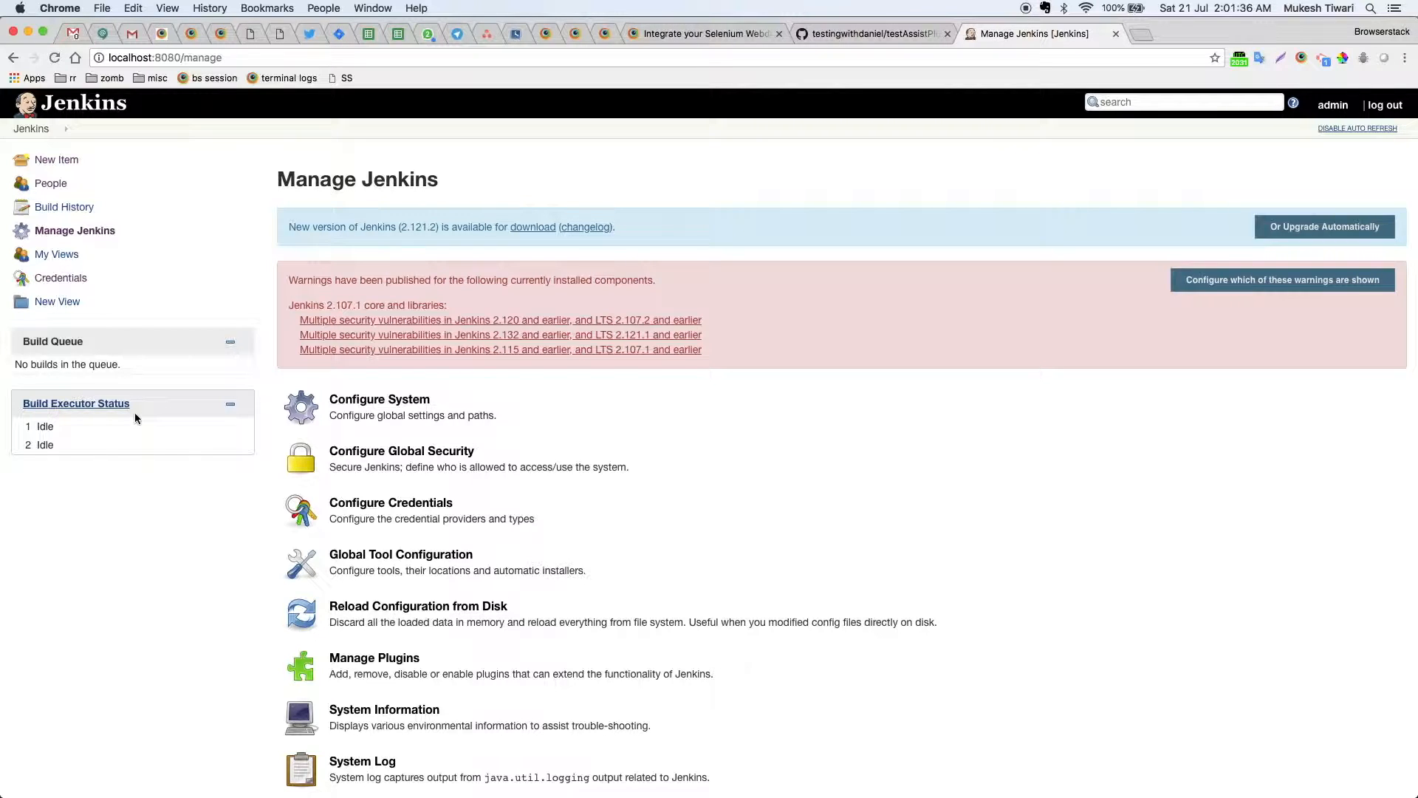
# Create a new Maven project item named 'TestNgSample'
pyautogui.click(59, 164)
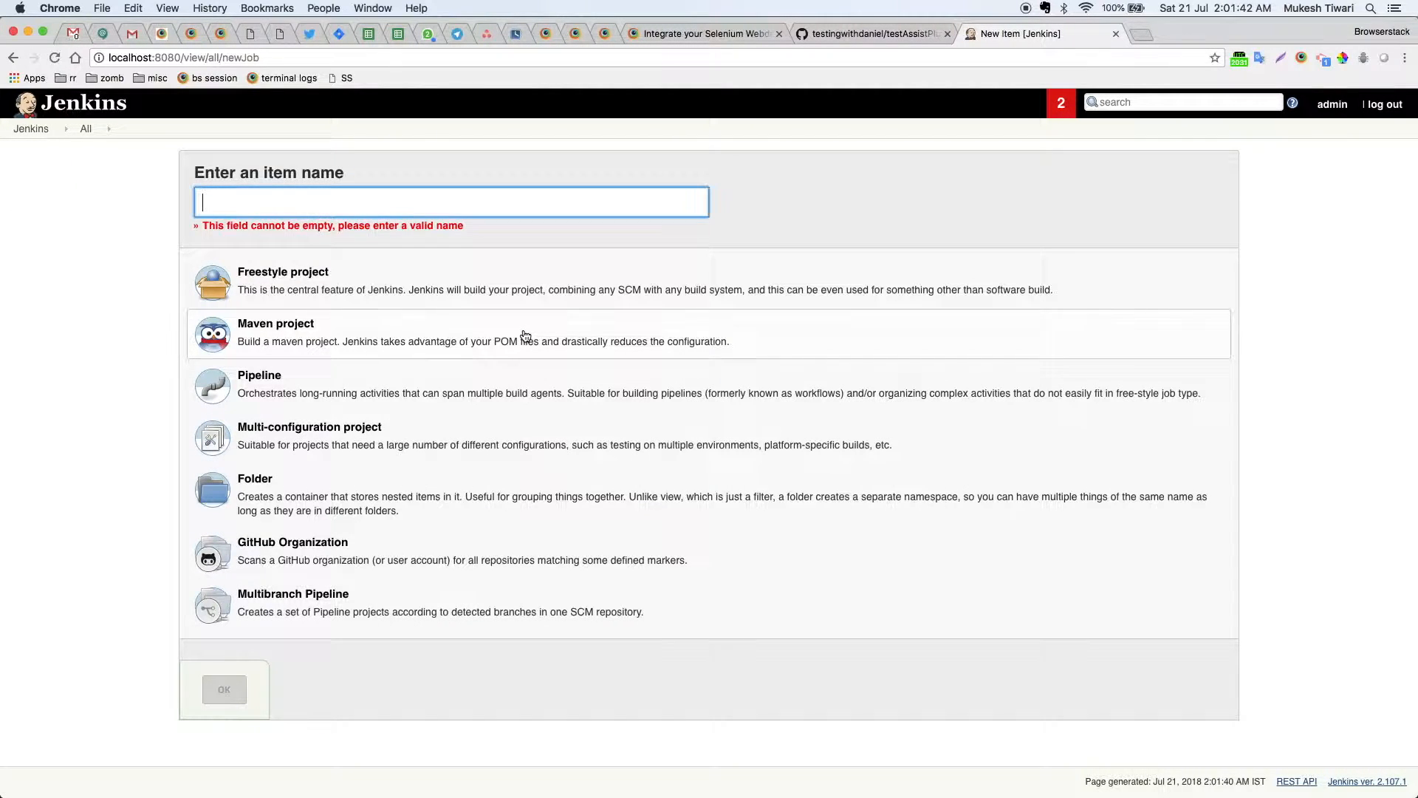
pyautogui.click(510, 202)
pyautogui.click(505, 228)
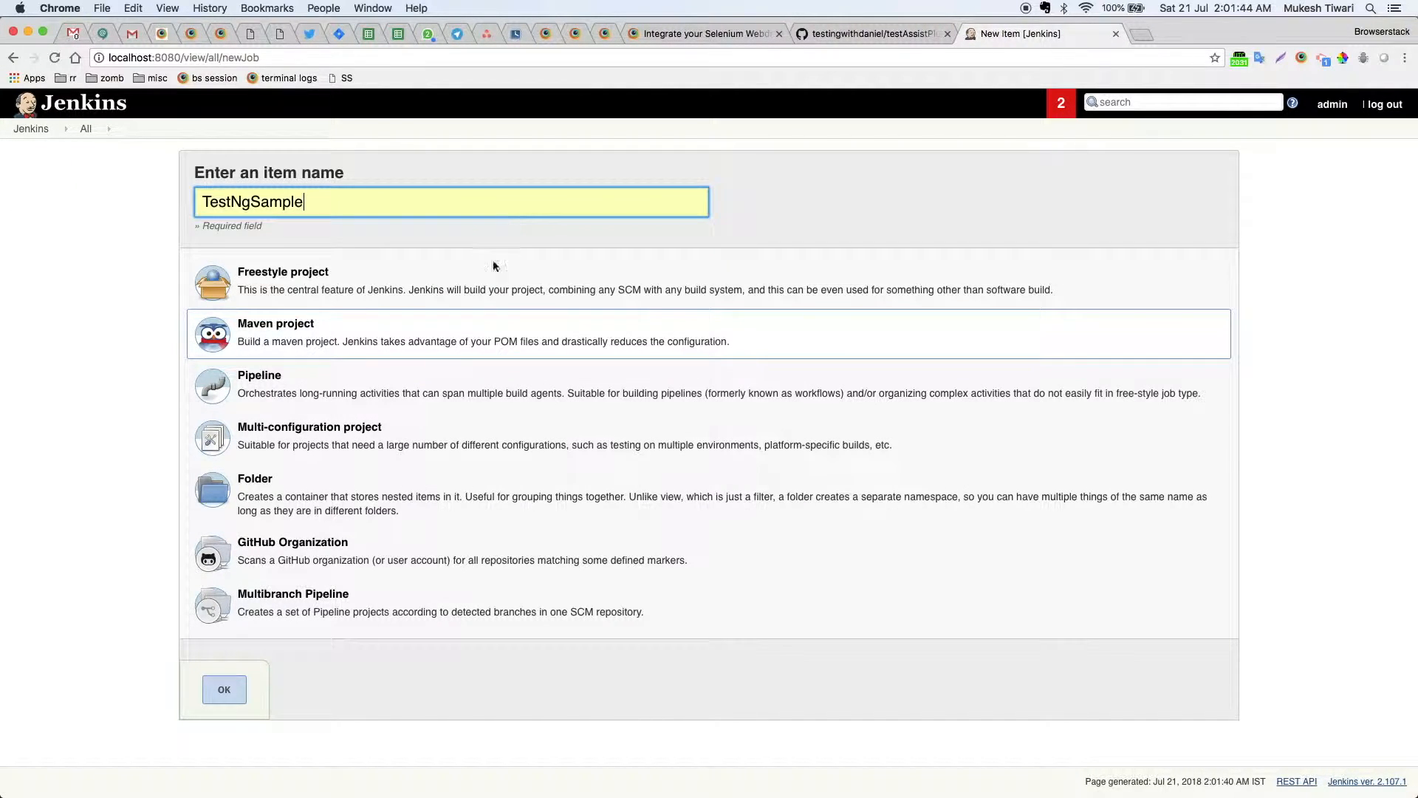
pyautogui.click(232, 693)
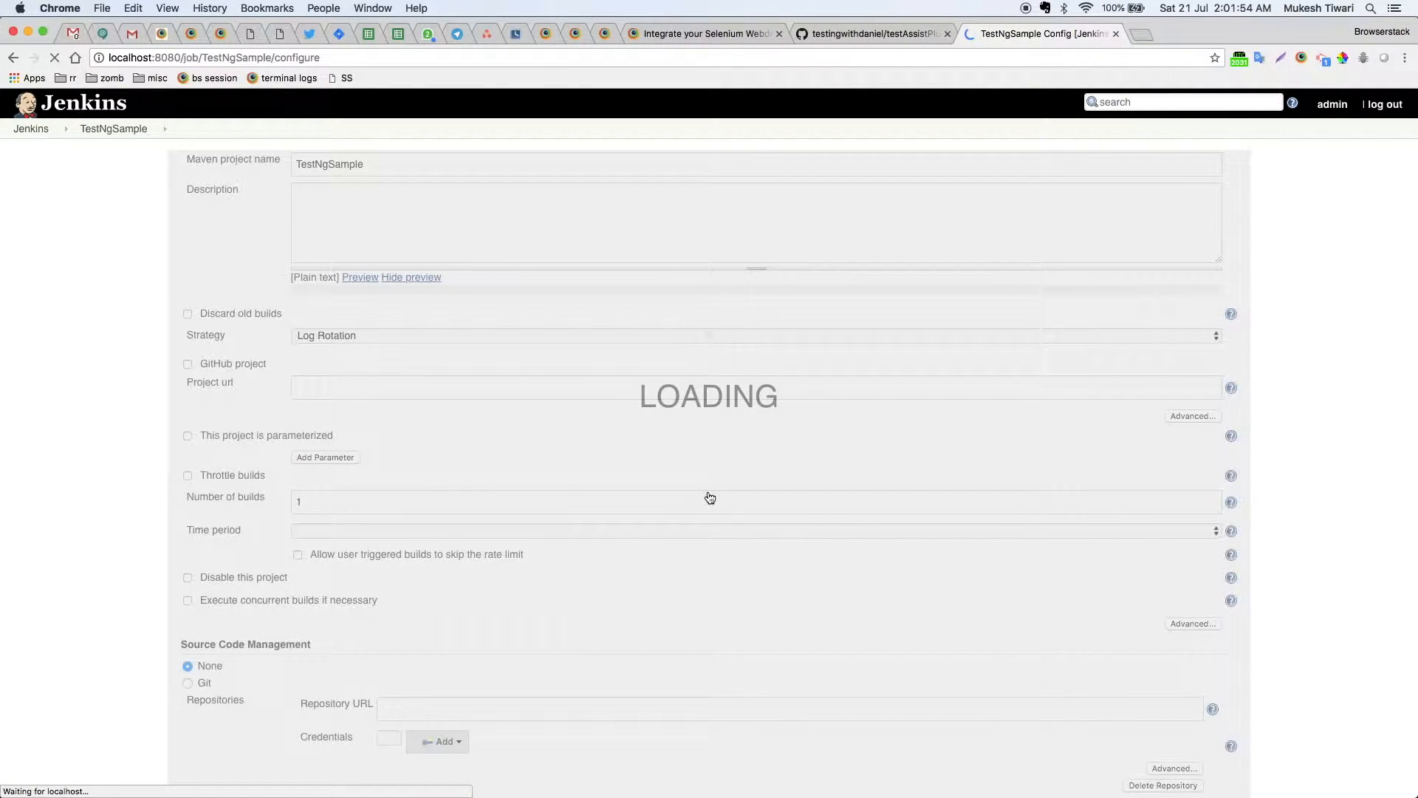
# Copy the testAssistPlugin_BS repository URL and mark the job as a GitHub project with it
pyautogui.click(857, 38)
pyautogui.click(832, 53)
pyautogui.press('super+c')
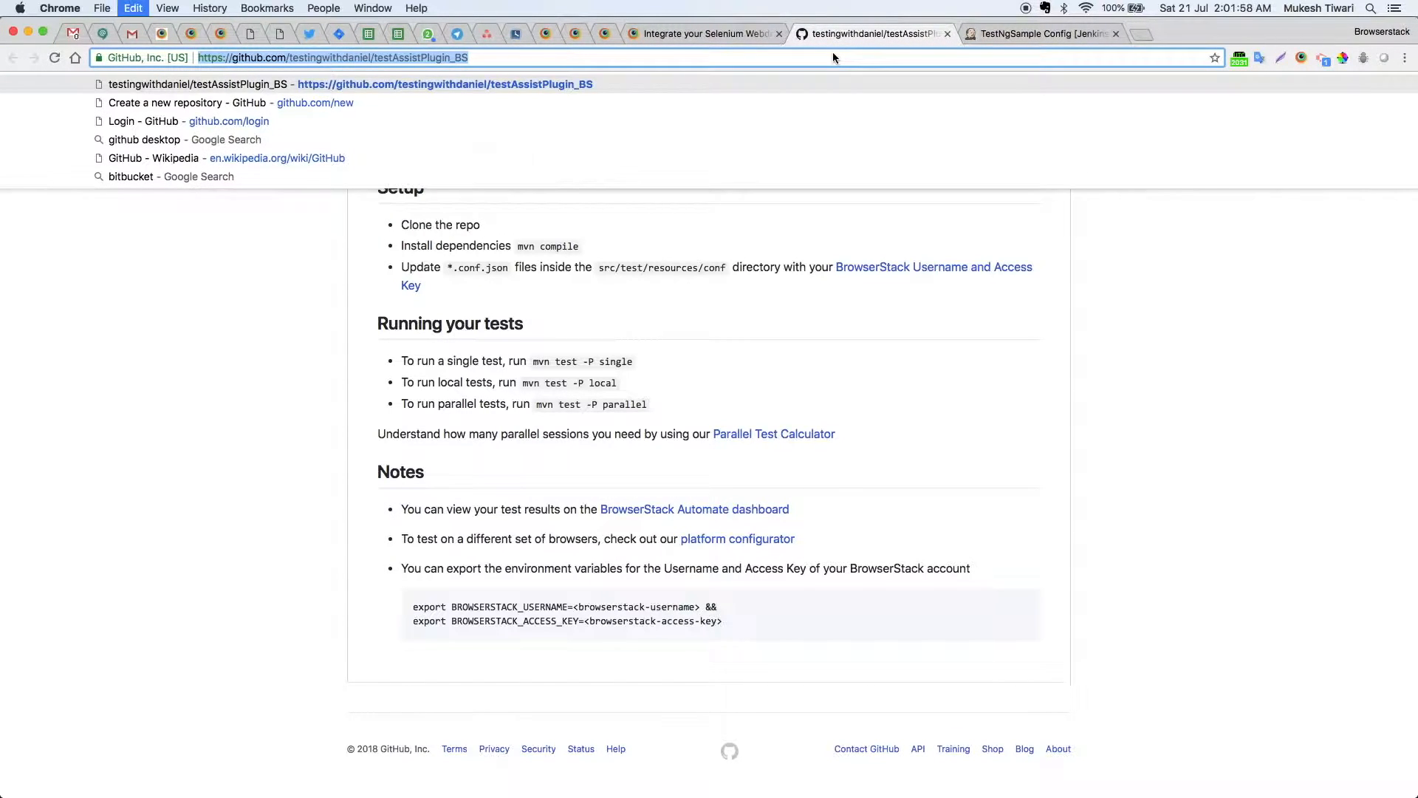
pyautogui.click(1017, 35)
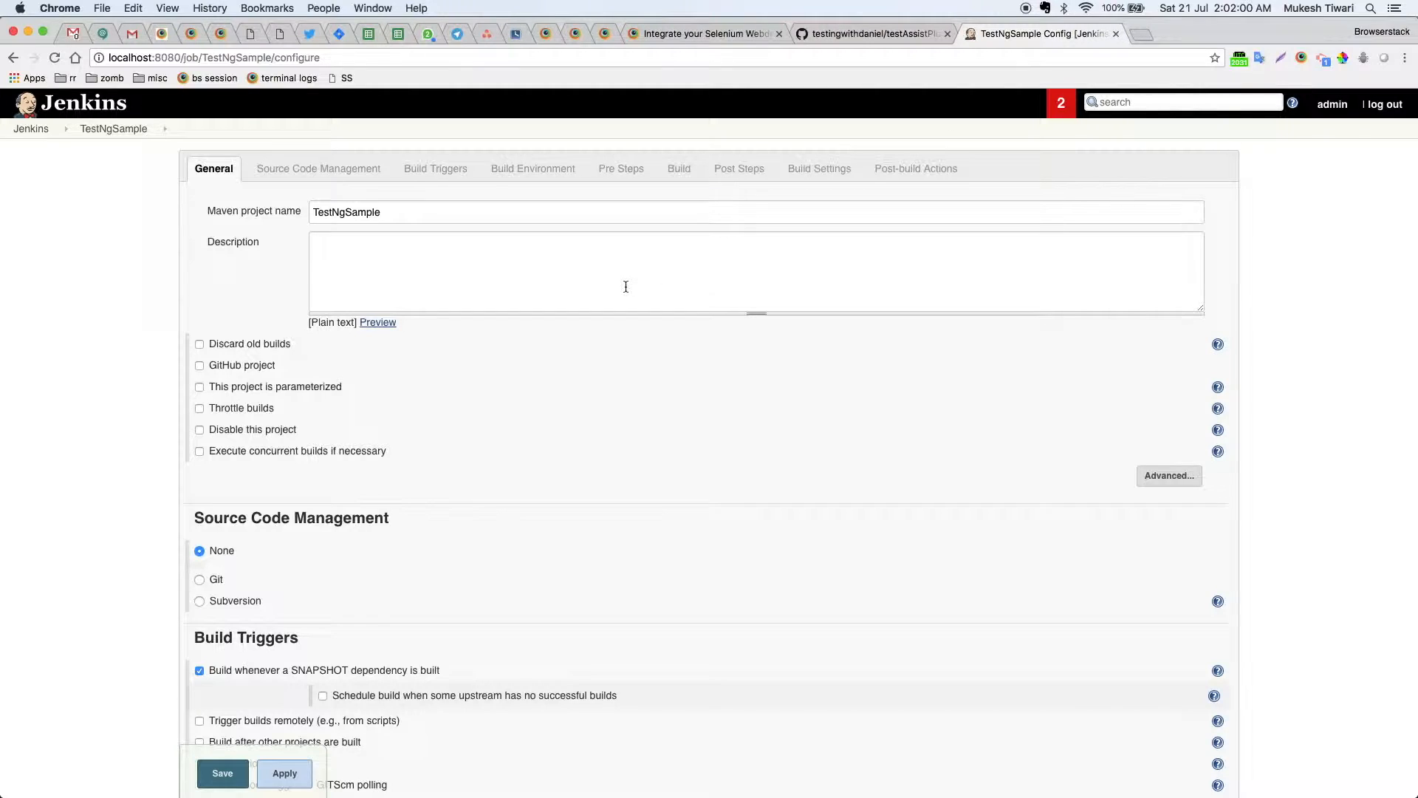
pyautogui.scroll(-3, 625, 287)
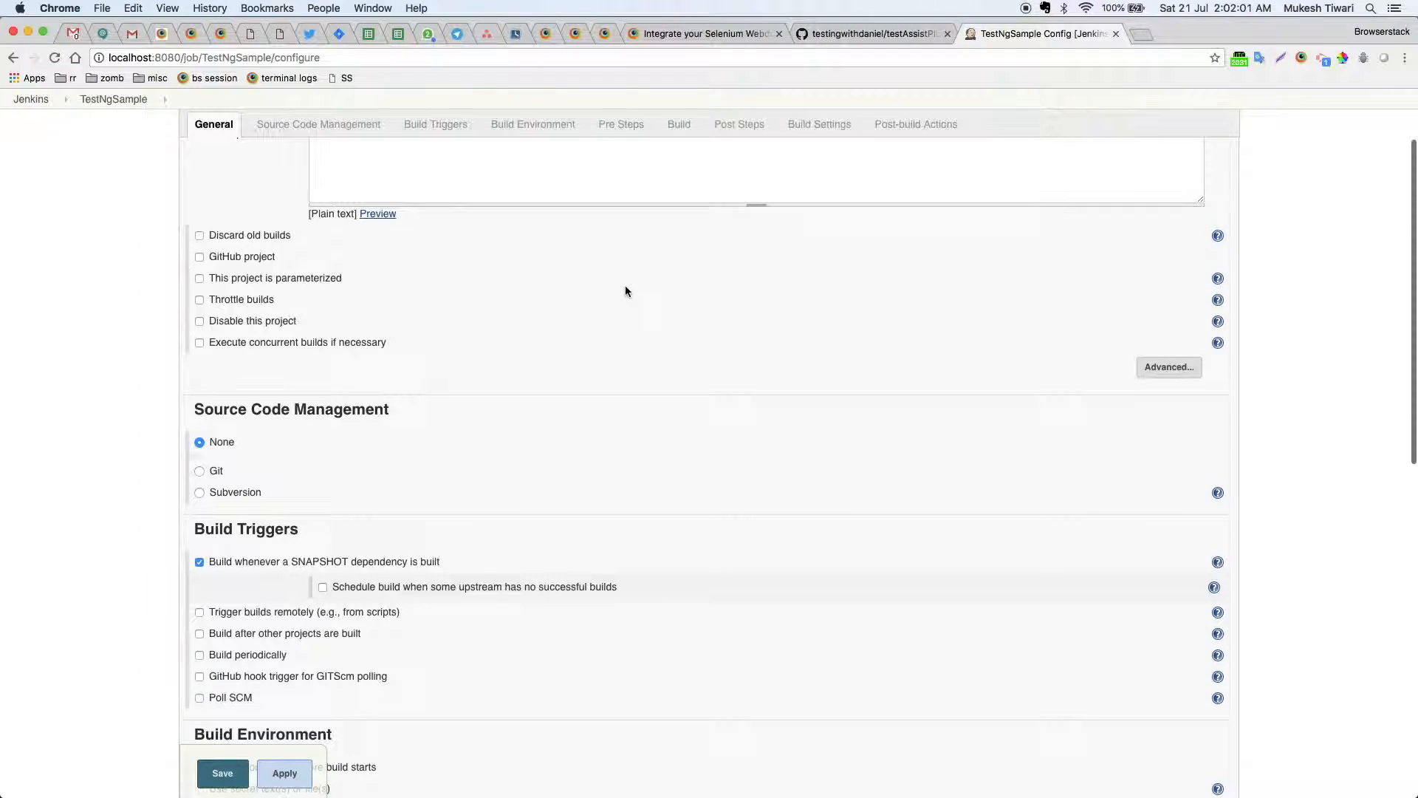
pyautogui.click(199, 257)
pyautogui.click(373, 281)
pyautogui.press('super+v')
pyautogui.click(499, 355)
# Set Source Code Management to Git with the testAssistPlugin_BS URL and the Github Credentials
pyautogui.scroll(-2, 500, 357)
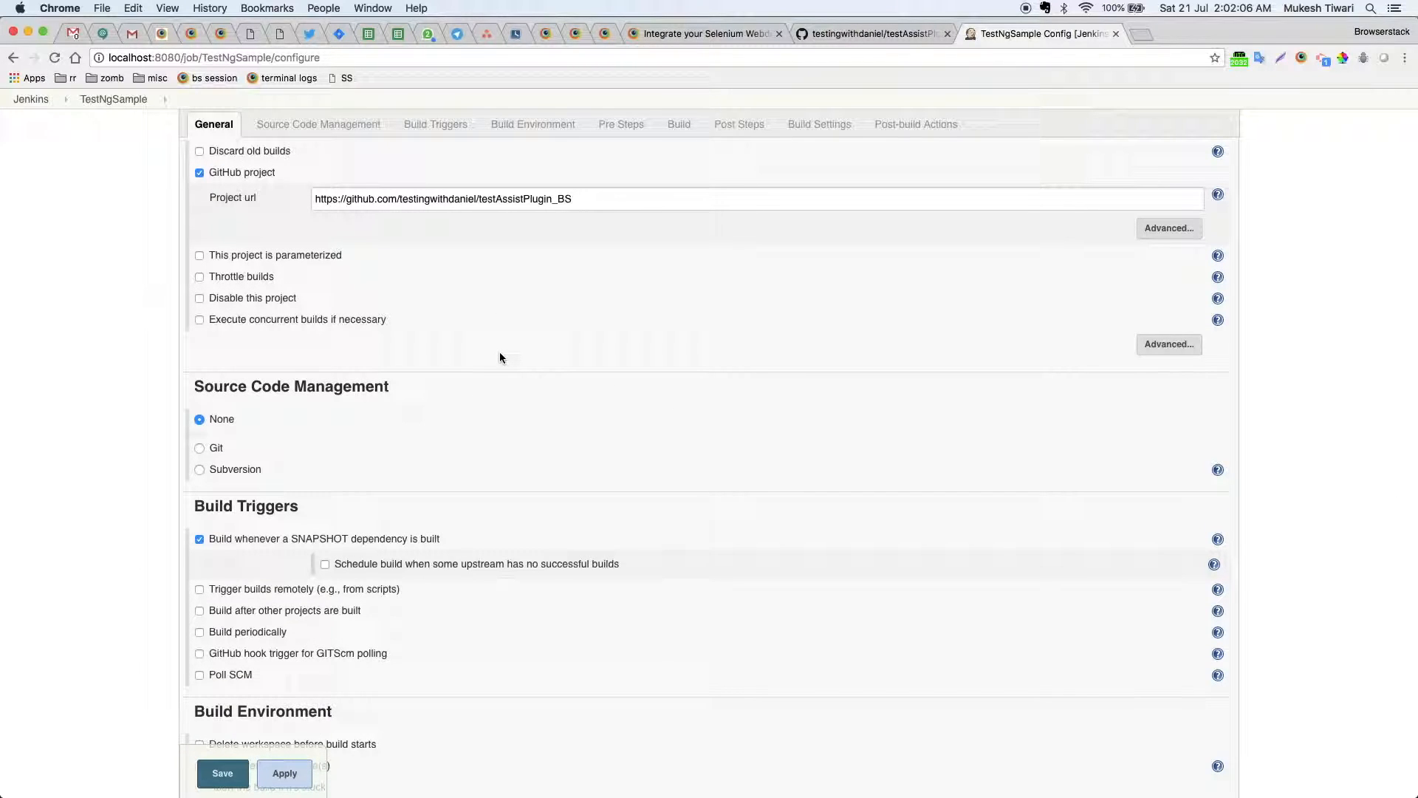
pyautogui.scroll(-5, 500, 357)
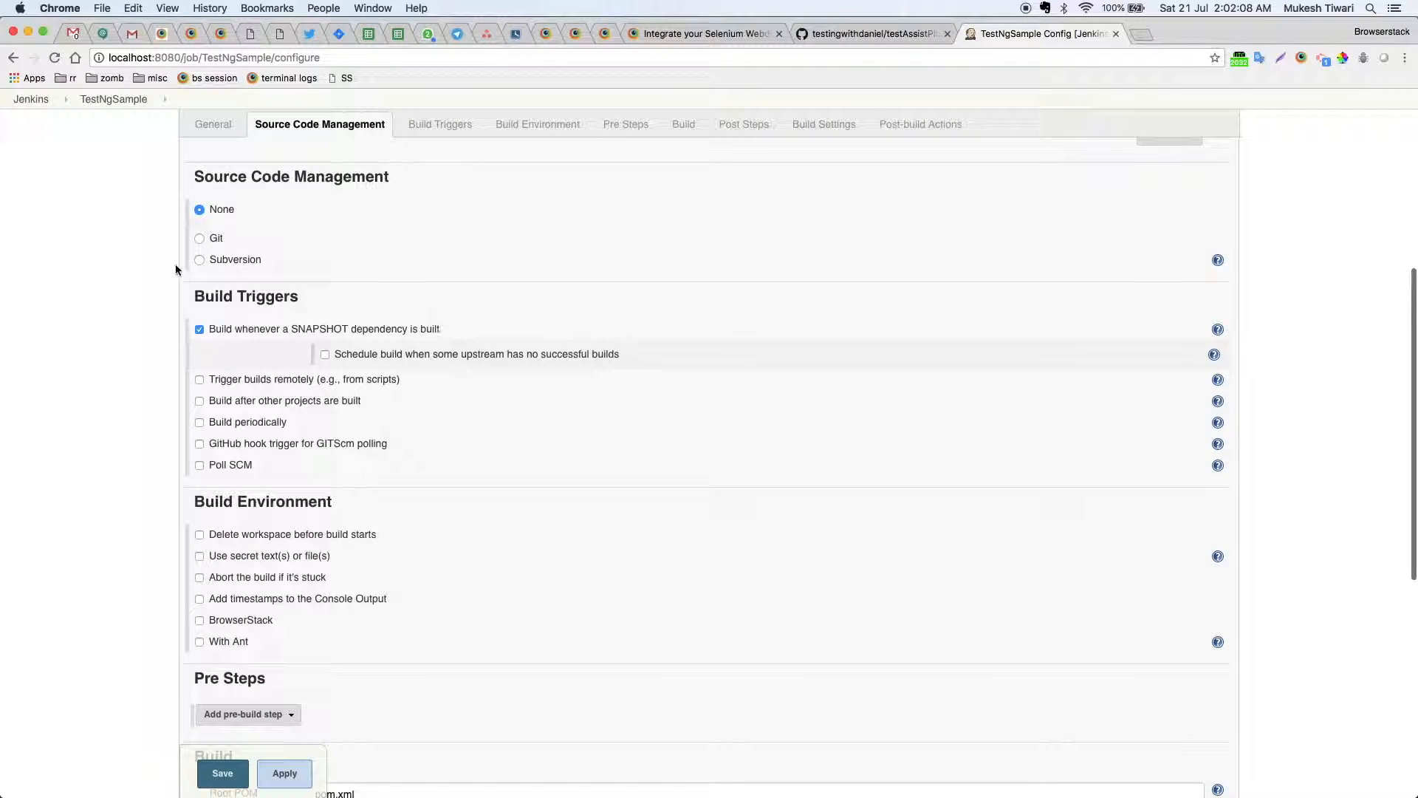
pyautogui.click(198, 239)
pyautogui.click(488, 281)
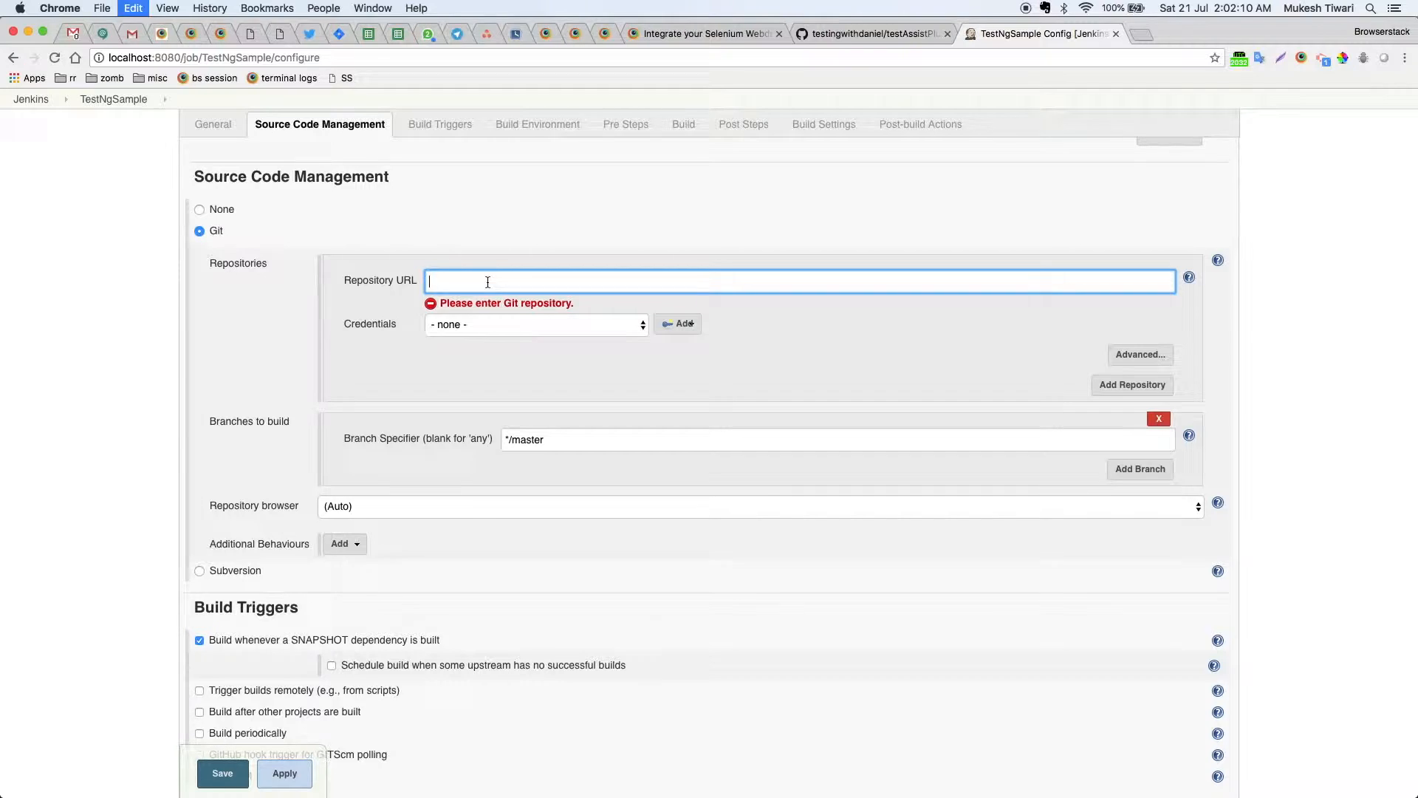
pyautogui.press('super+v')
pyautogui.click(521, 325)
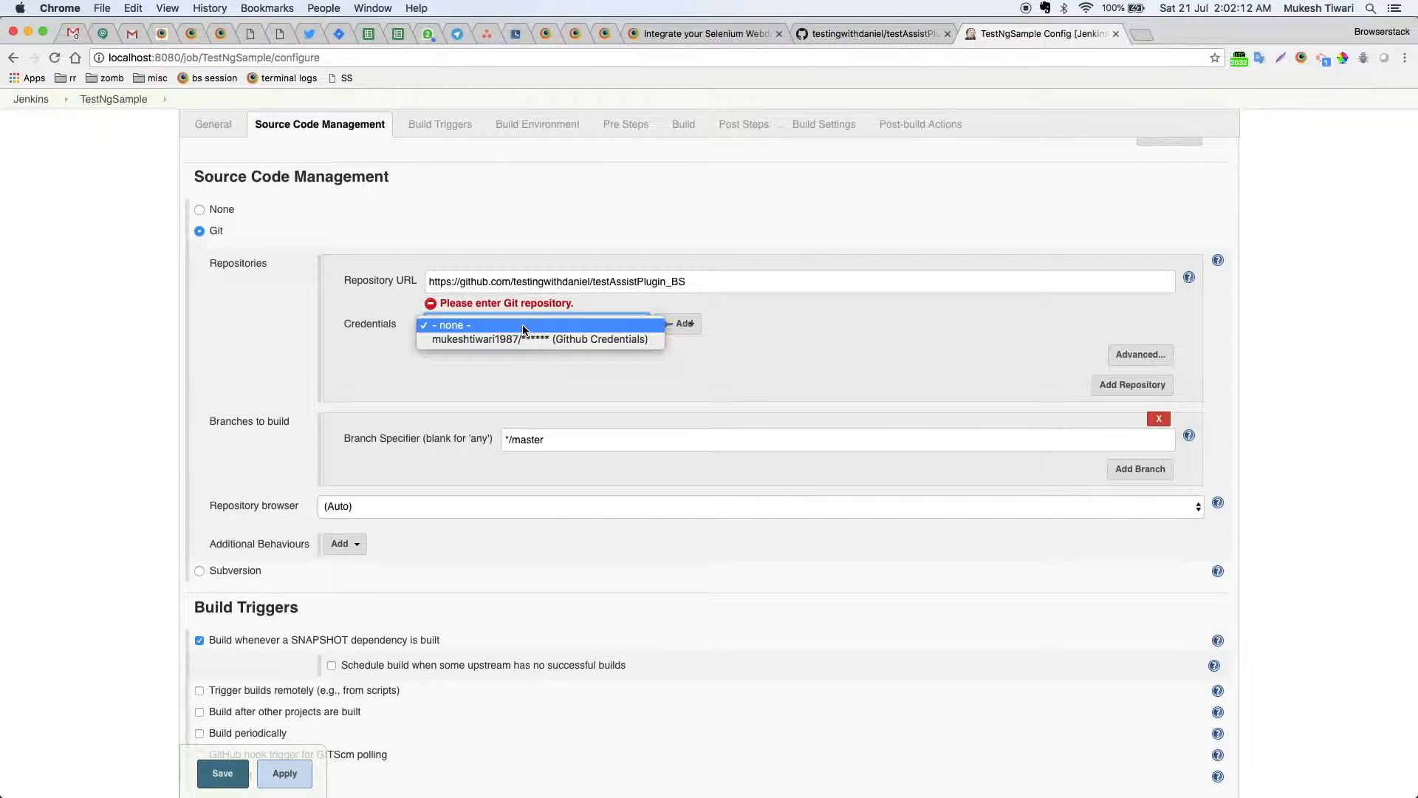
pyautogui.click(522, 339)
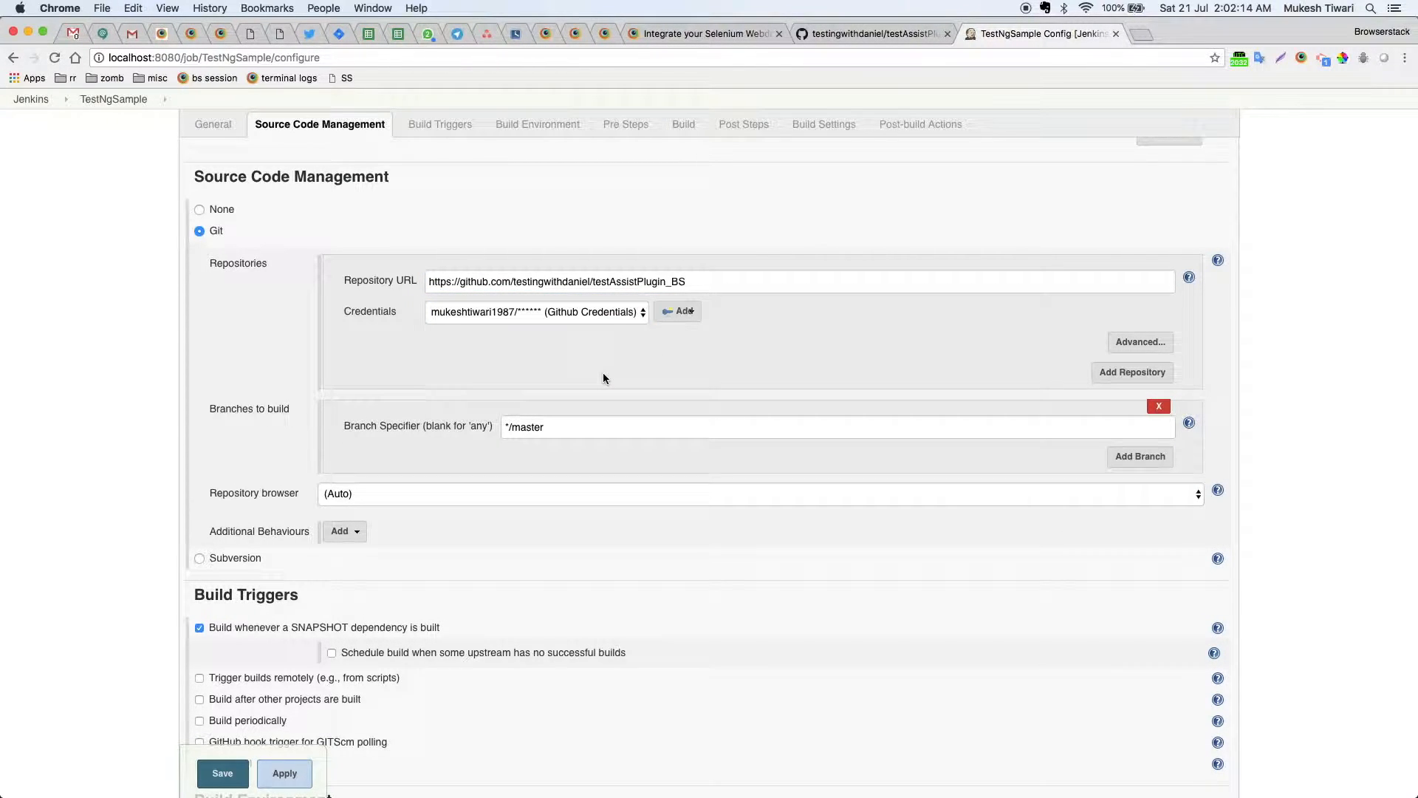
pyautogui.scroll(-5, 602, 375)
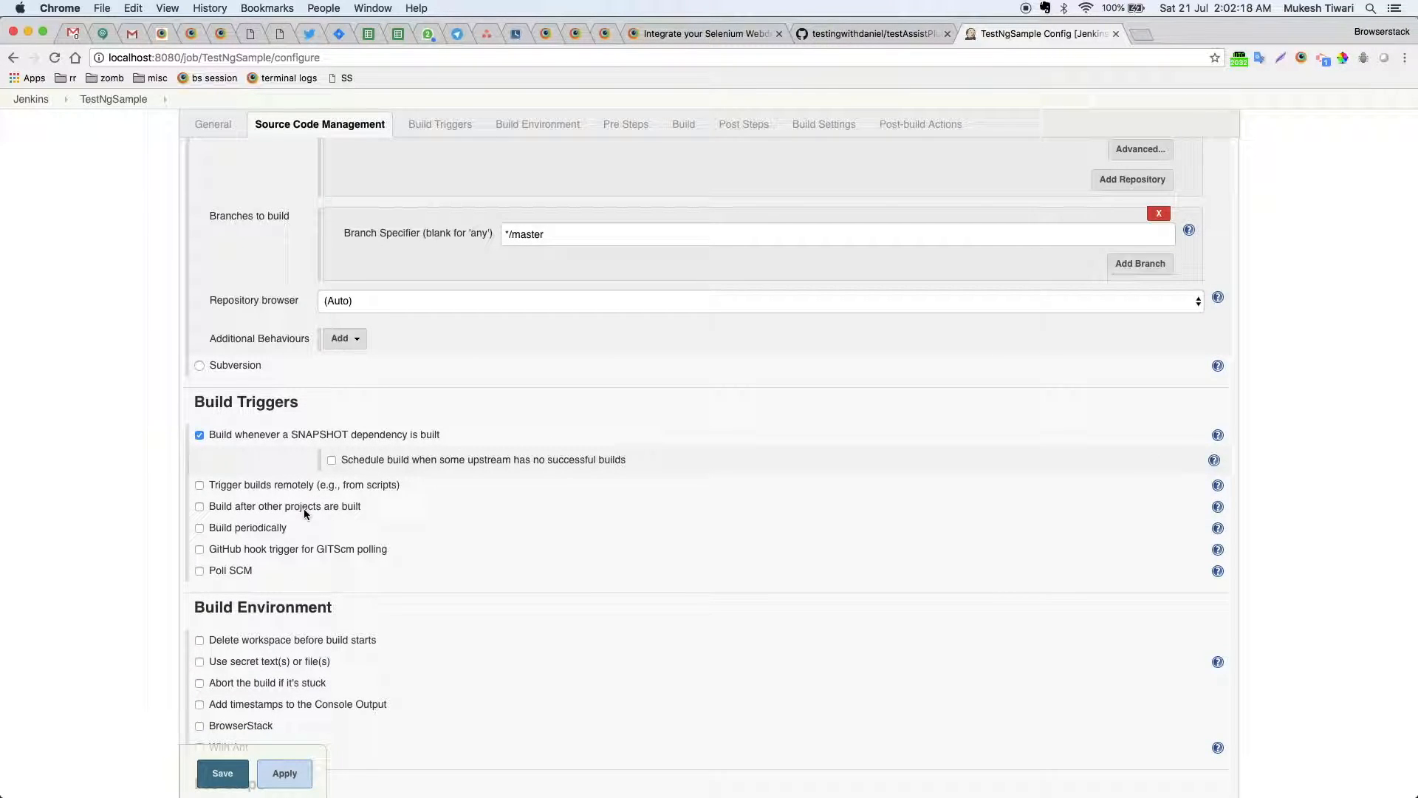
pyautogui.scroll(-5, 287, 551)
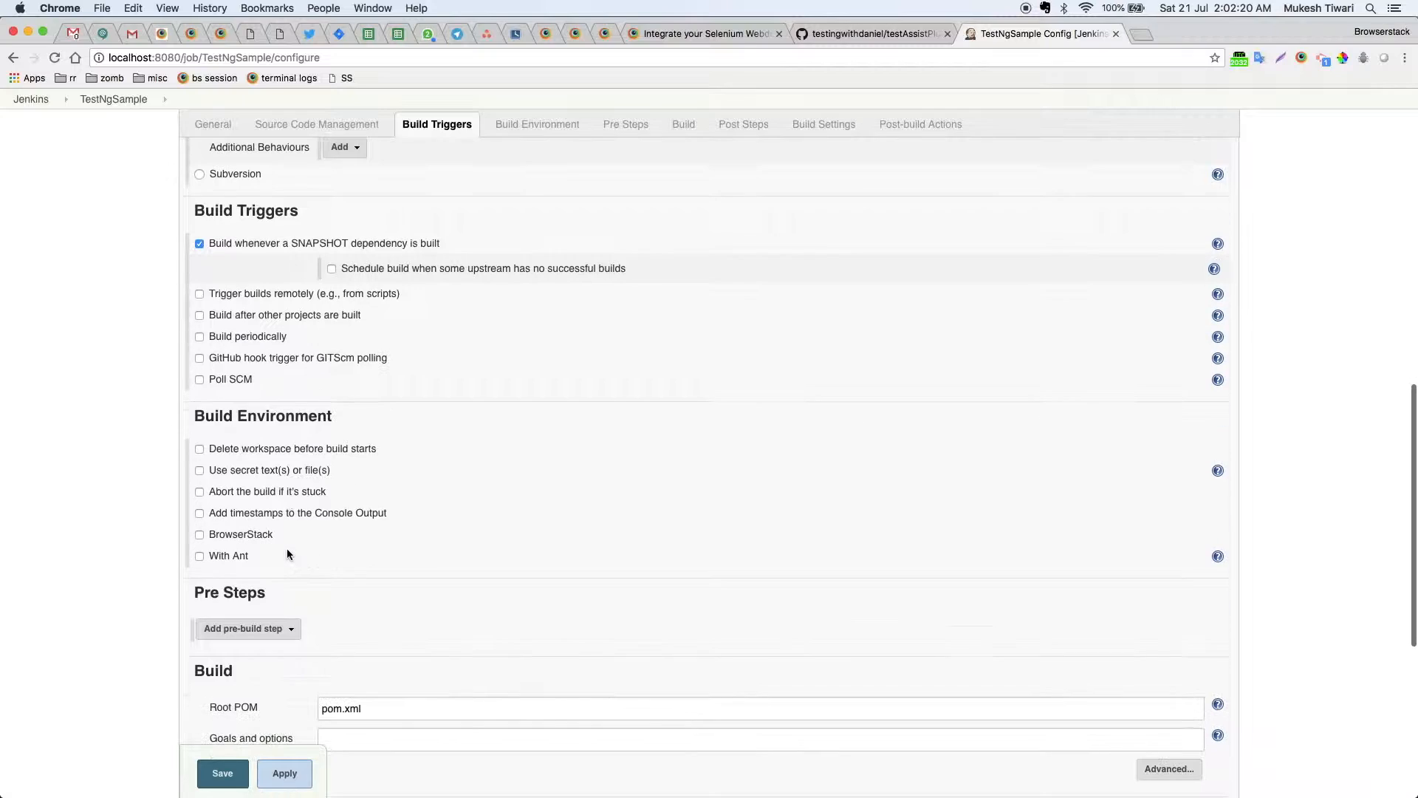
# Enable BrowserStack in Build Environment, keeping the existing BrowserStack credentials
pyautogui.click(199, 535)
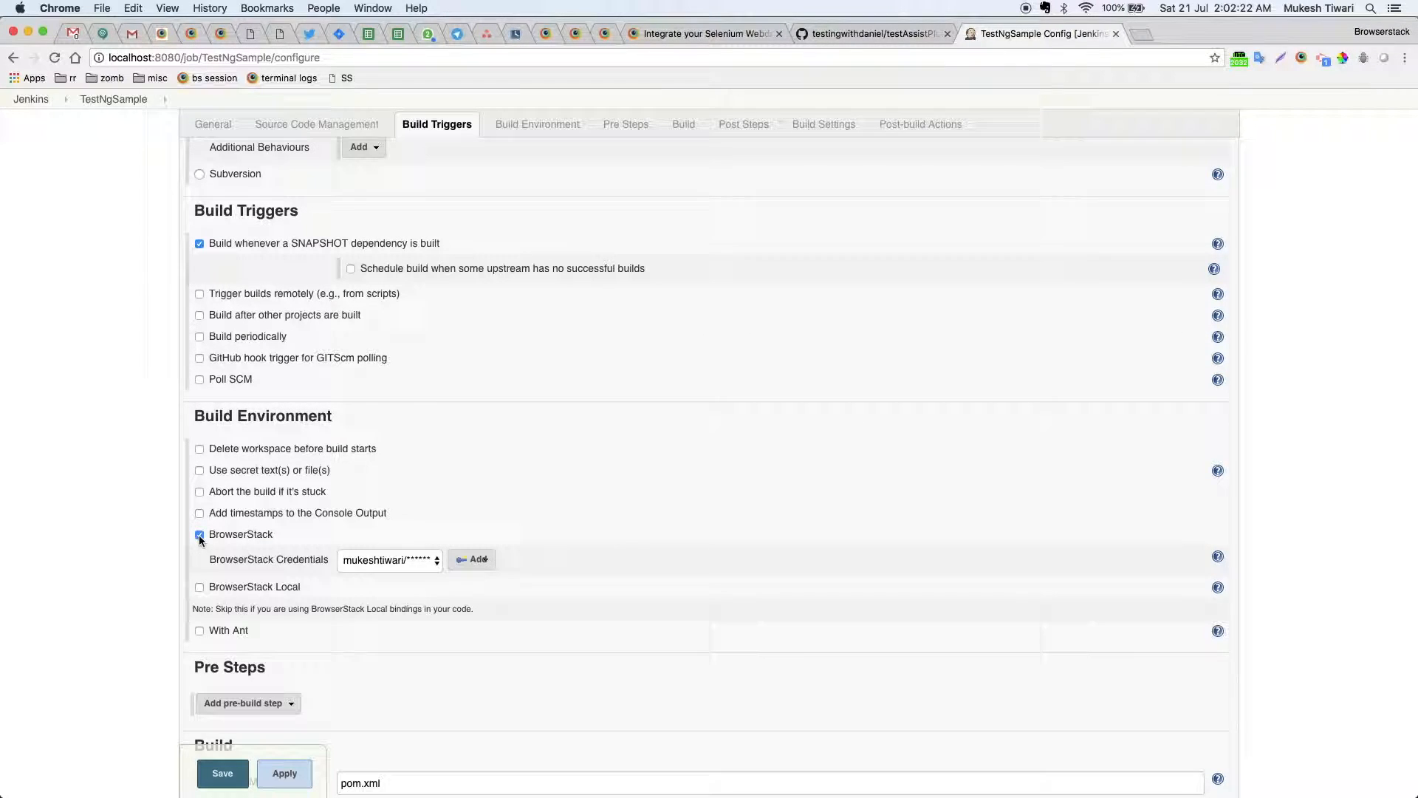
pyautogui.click(426, 562)
pyautogui.click(590, 580)
pyautogui.click(591, 581)
# Set the Maven build goals and options to 'test -P parallel'
pyautogui.scroll(-5, 591, 586)
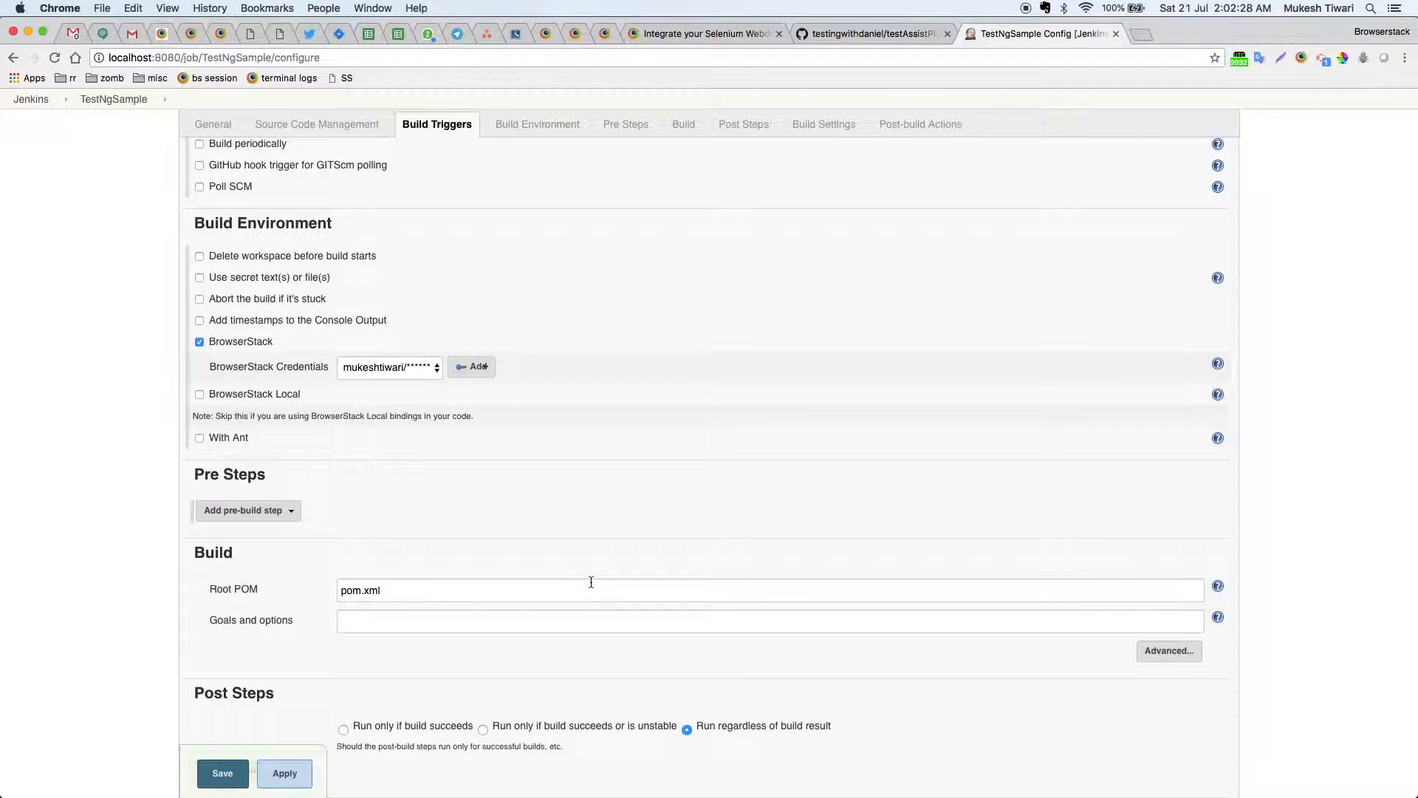
pyautogui.scroll(-2, 591, 584)
pyautogui.click(598, 566)
pyautogui.write('tes')
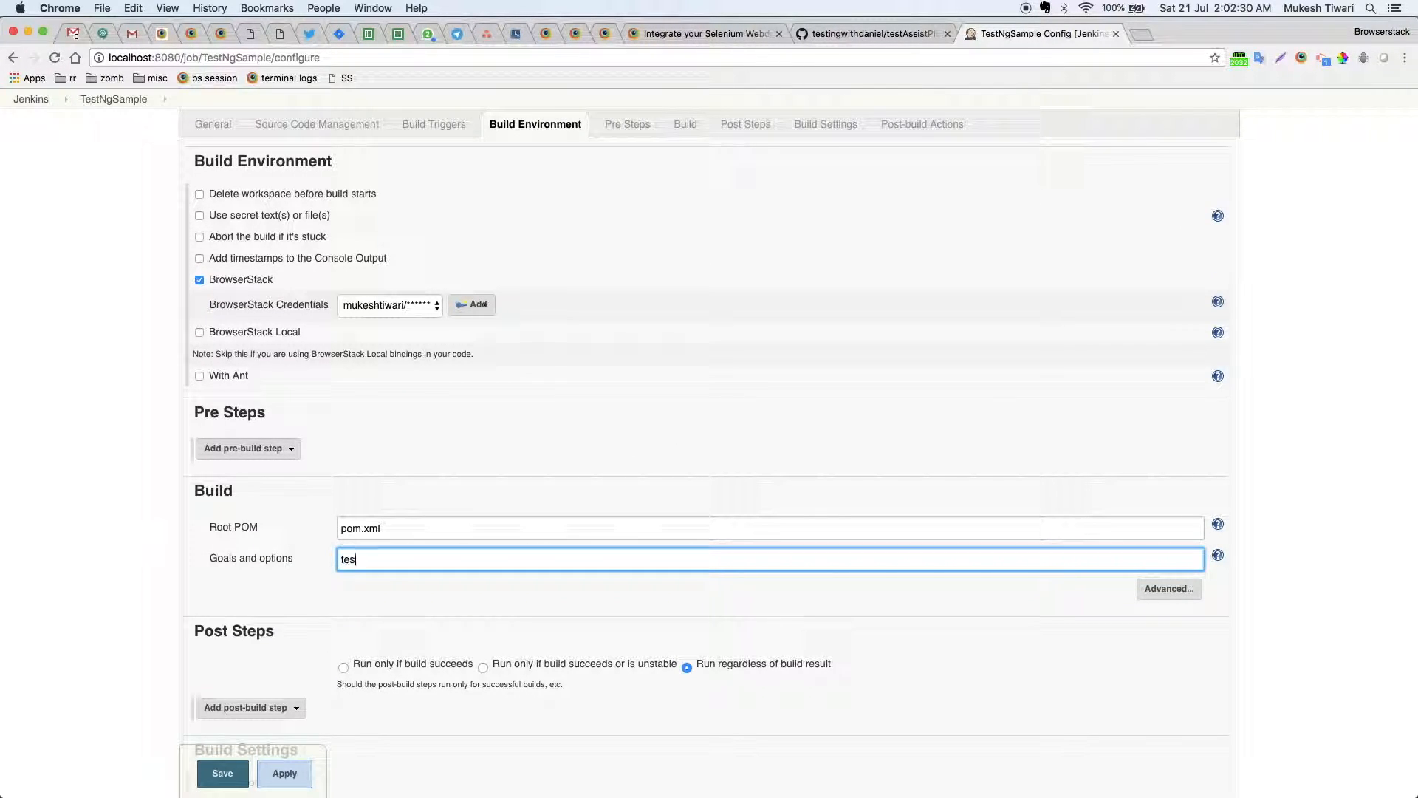
pyautogui.write('t -P')
pyautogui.write('parallel')
pyautogui.scroll(-5, 638, 626)
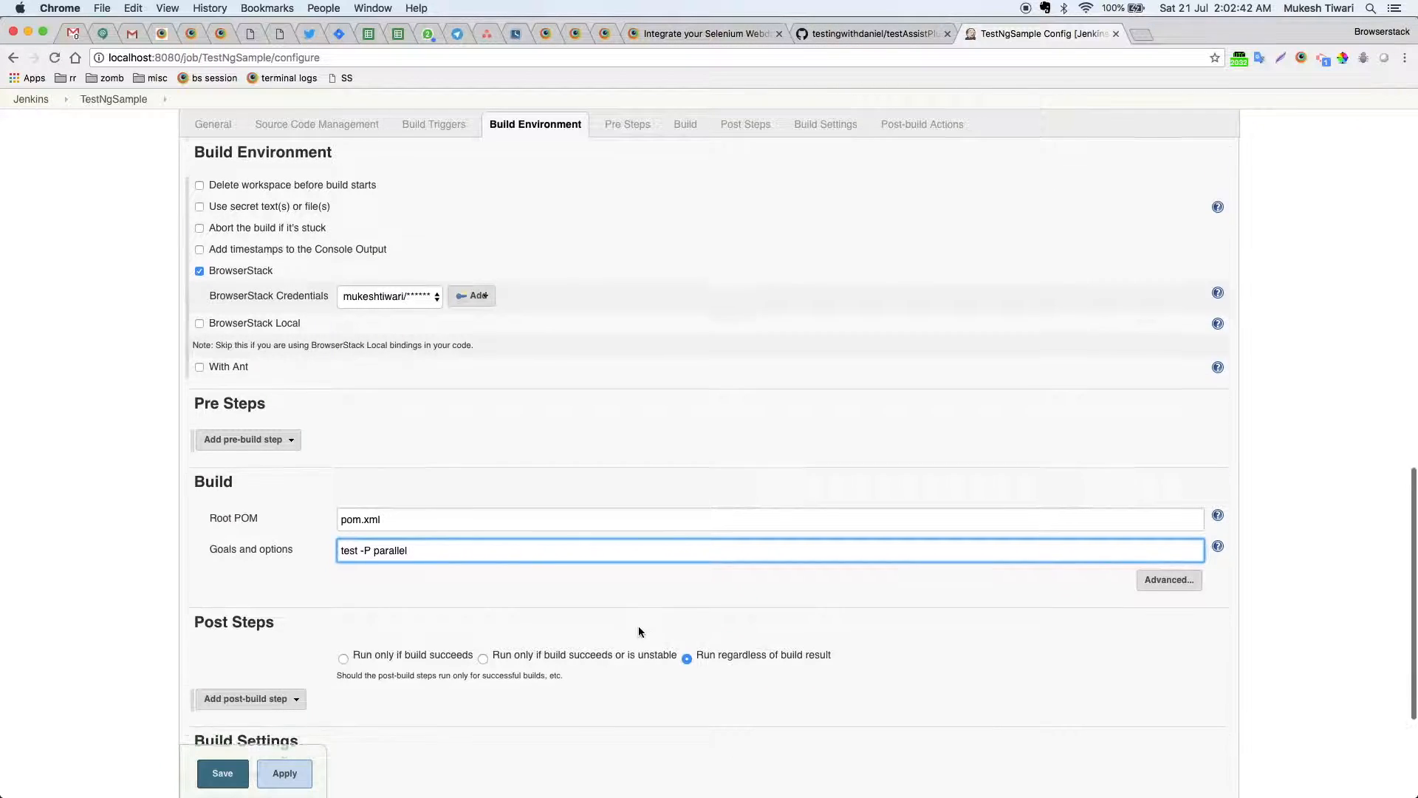
# Add a Publish HTML reports post-build action with HTML directory target/surefire-reports/
pyautogui.click(284, 635)
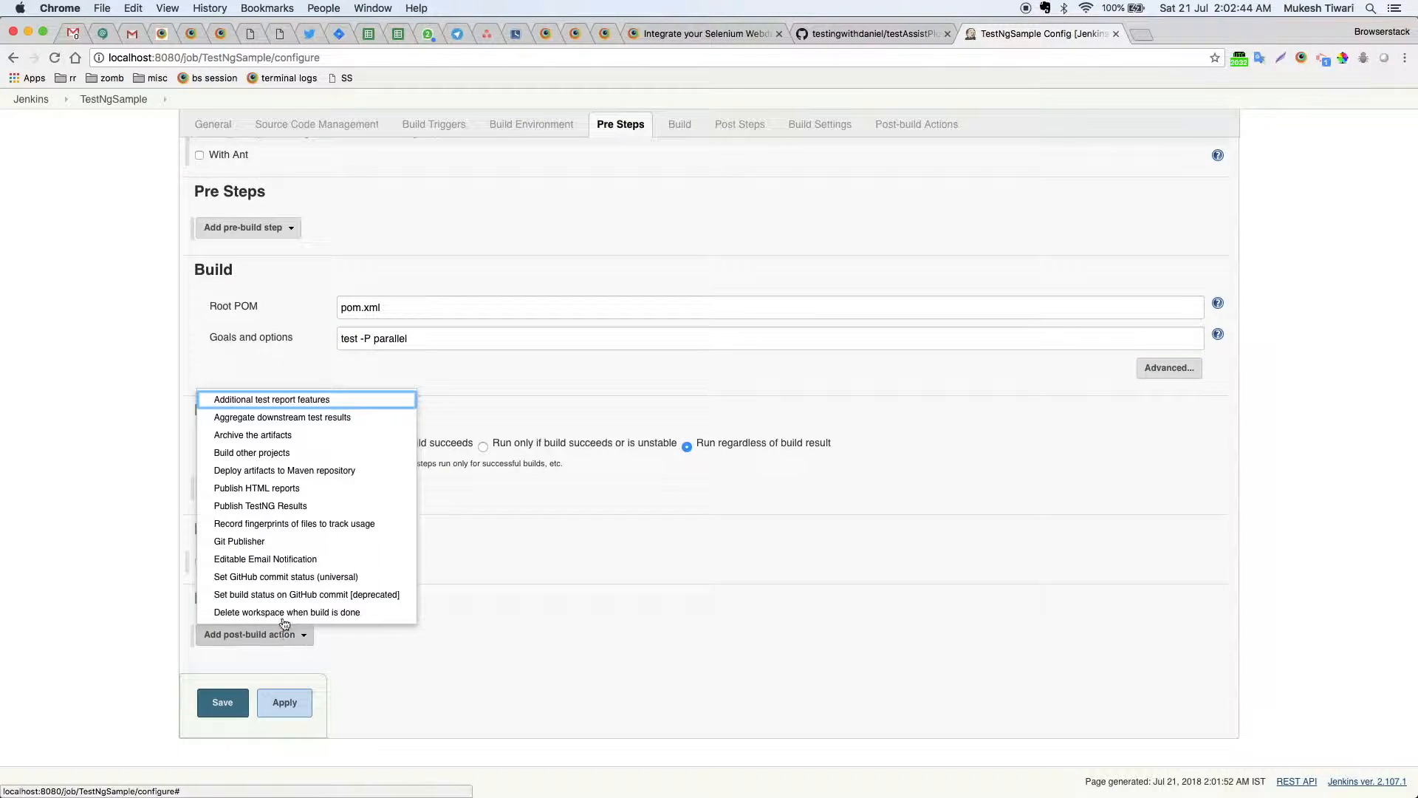
pyautogui.click(308, 489)
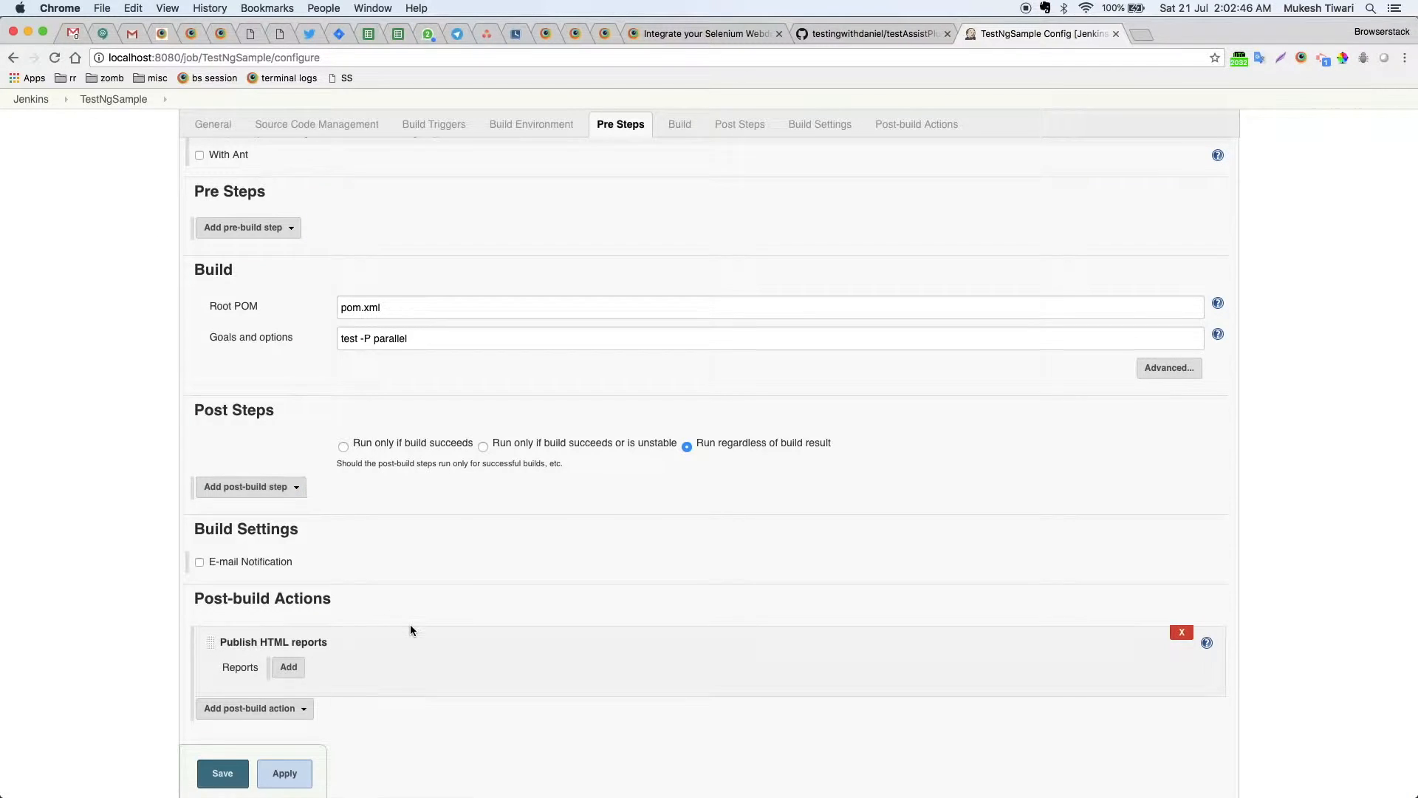
pyautogui.click(288, 667)
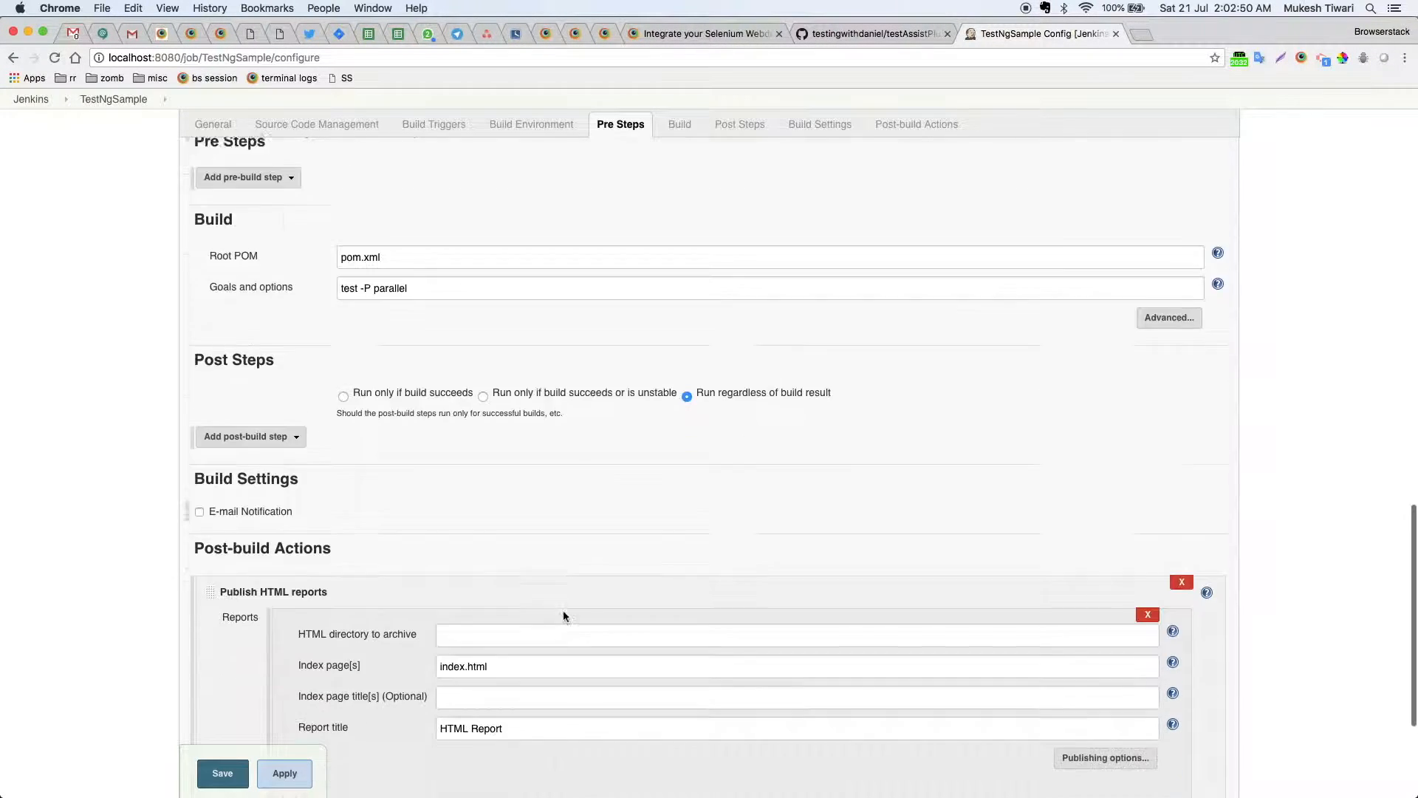
pyautogui.scroll(-3, 562, 610)
pyautogui.click(578, 517)
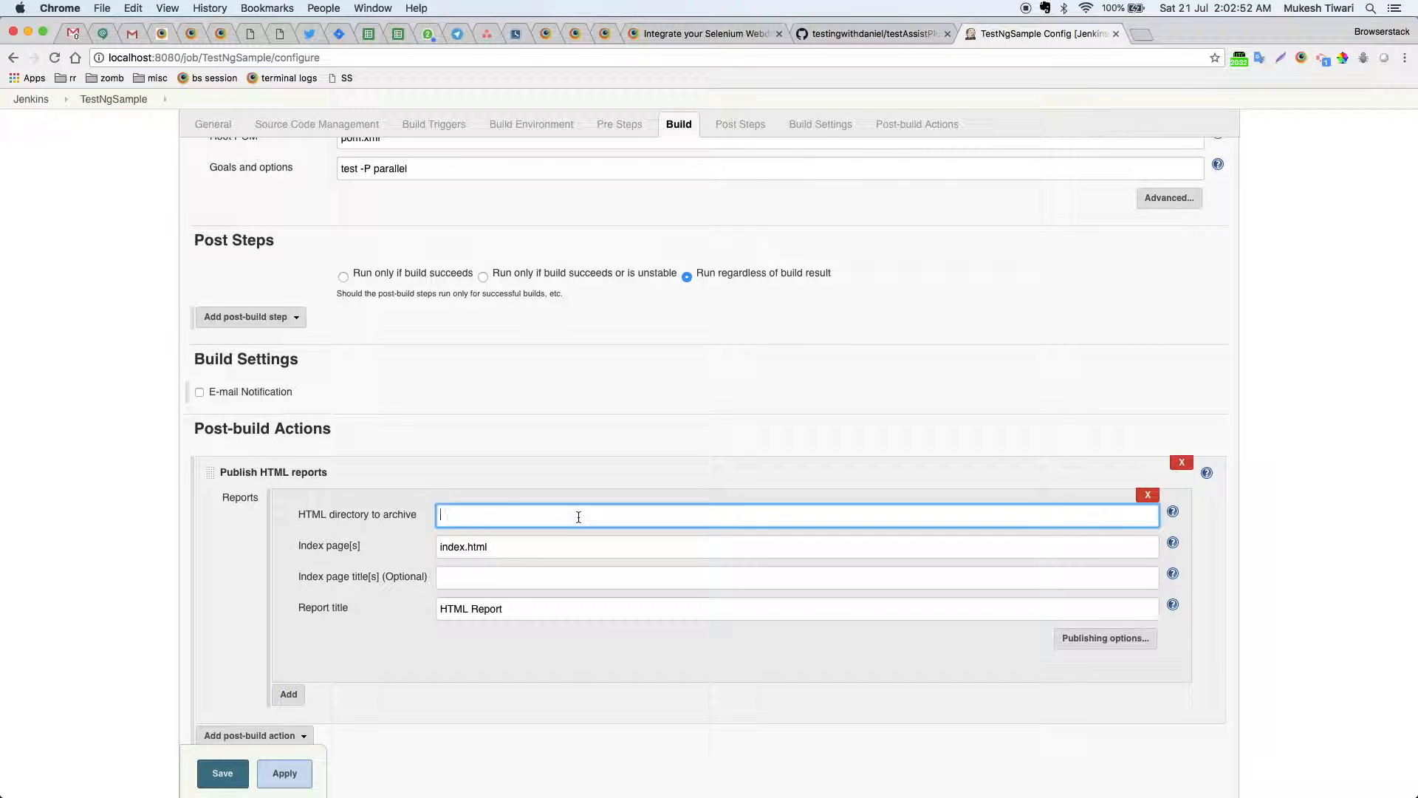
pyautogui.write('.')
pyautogui.write('ar')
pyautogui.write('get/surefirerepo')
pyautogui.write('-')
# Change the report's index page to emailable-report.html
pyautogui.scroll(-2, 558, 581)
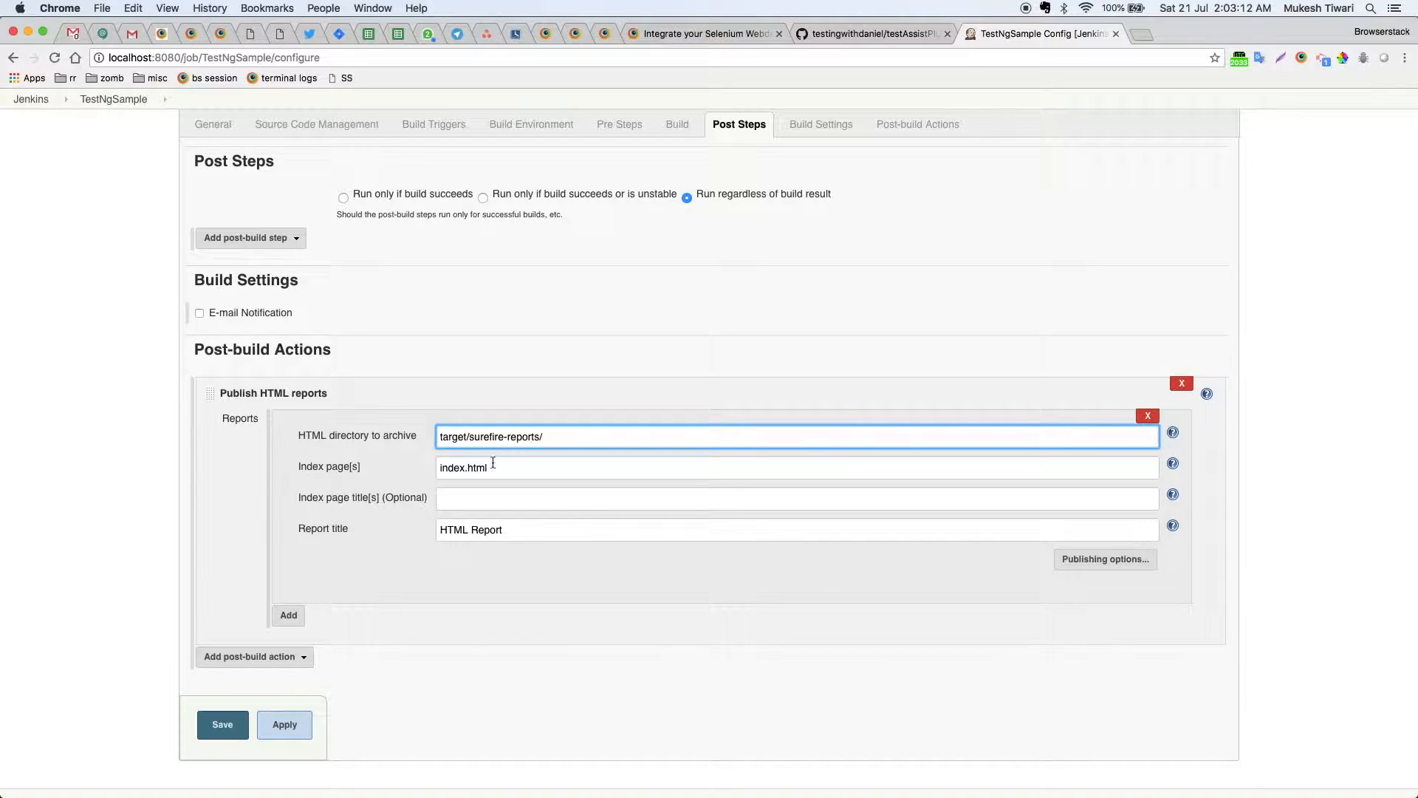
pyautogui.click(494, 468)
pyautogui.hotkey('alt', 'shift', 'Right')
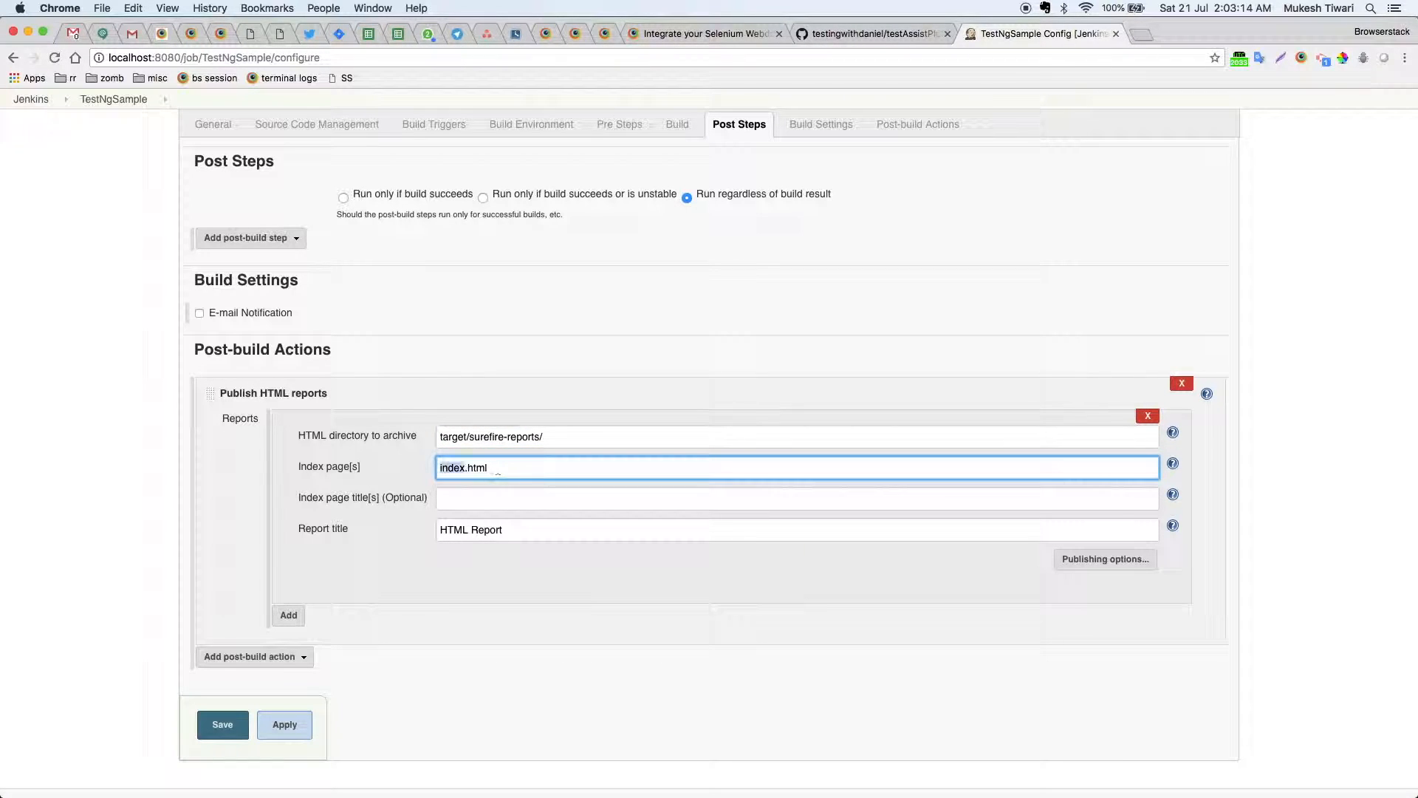
pyautogui.write('emailable-report')
pyautogui.click(554, 501)
pyautogui.click(537, 591)
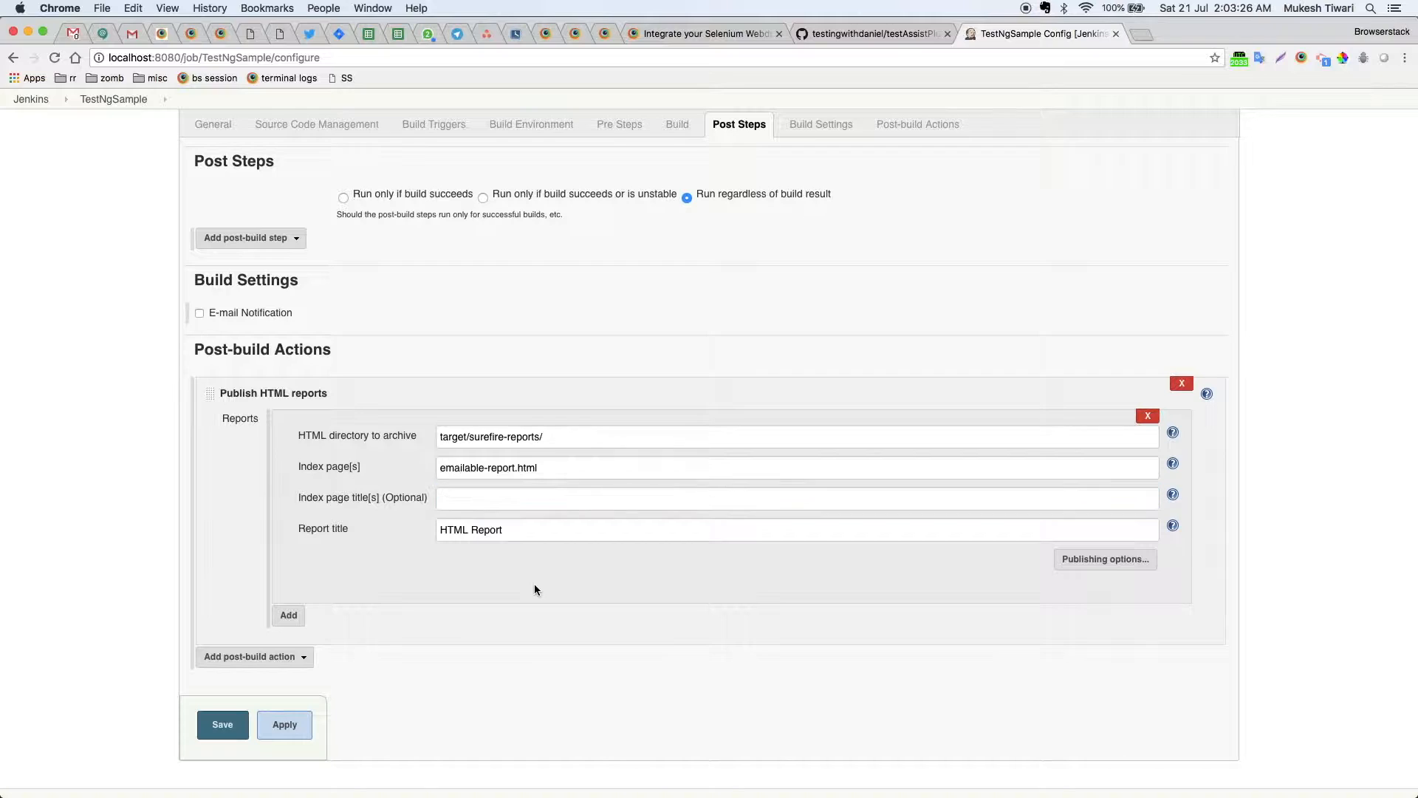
# In the HTML report's publishing options, tick Keep past HTML reports
pyautogui.click(299, 660)
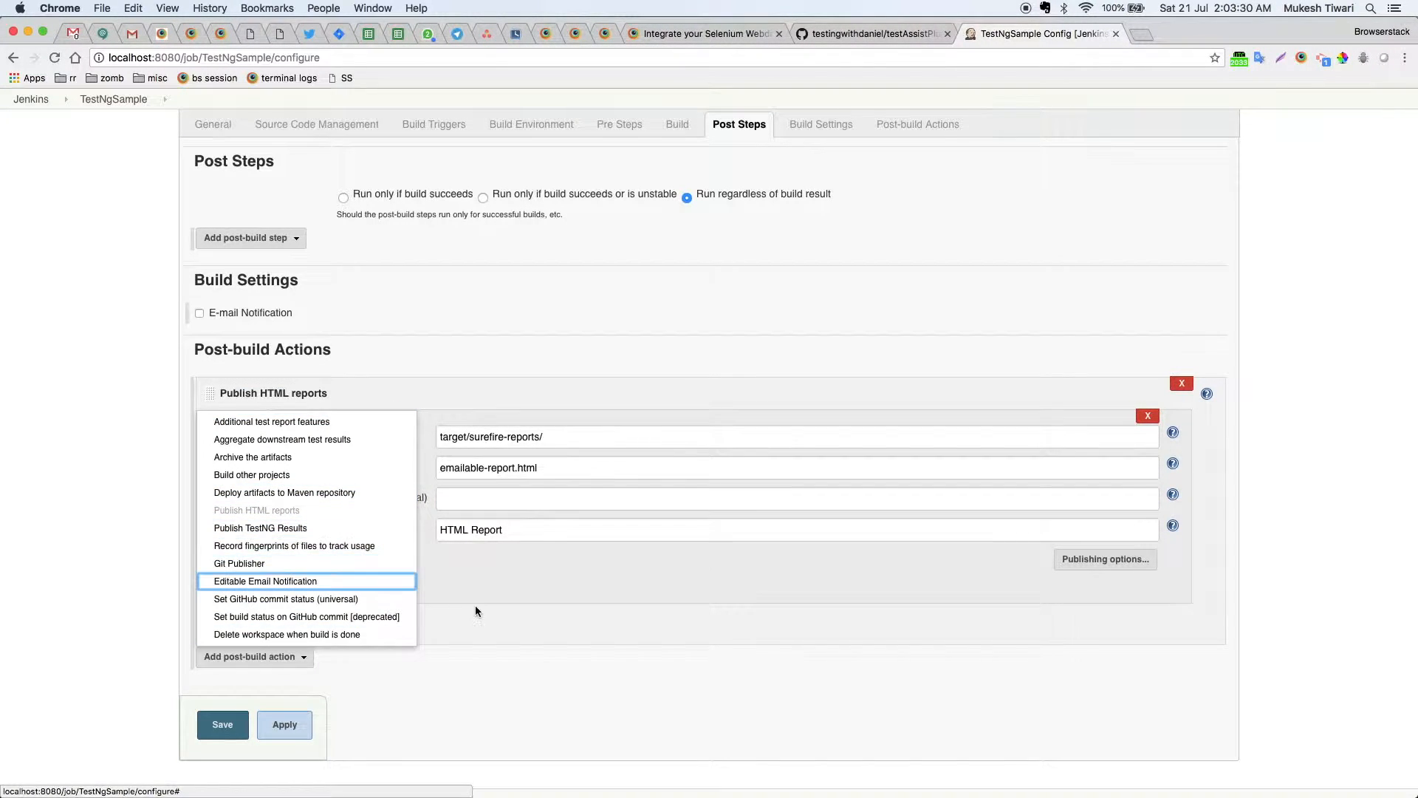
pyautogui.click(1122, 588)
pyautogui.click(1112, 558)
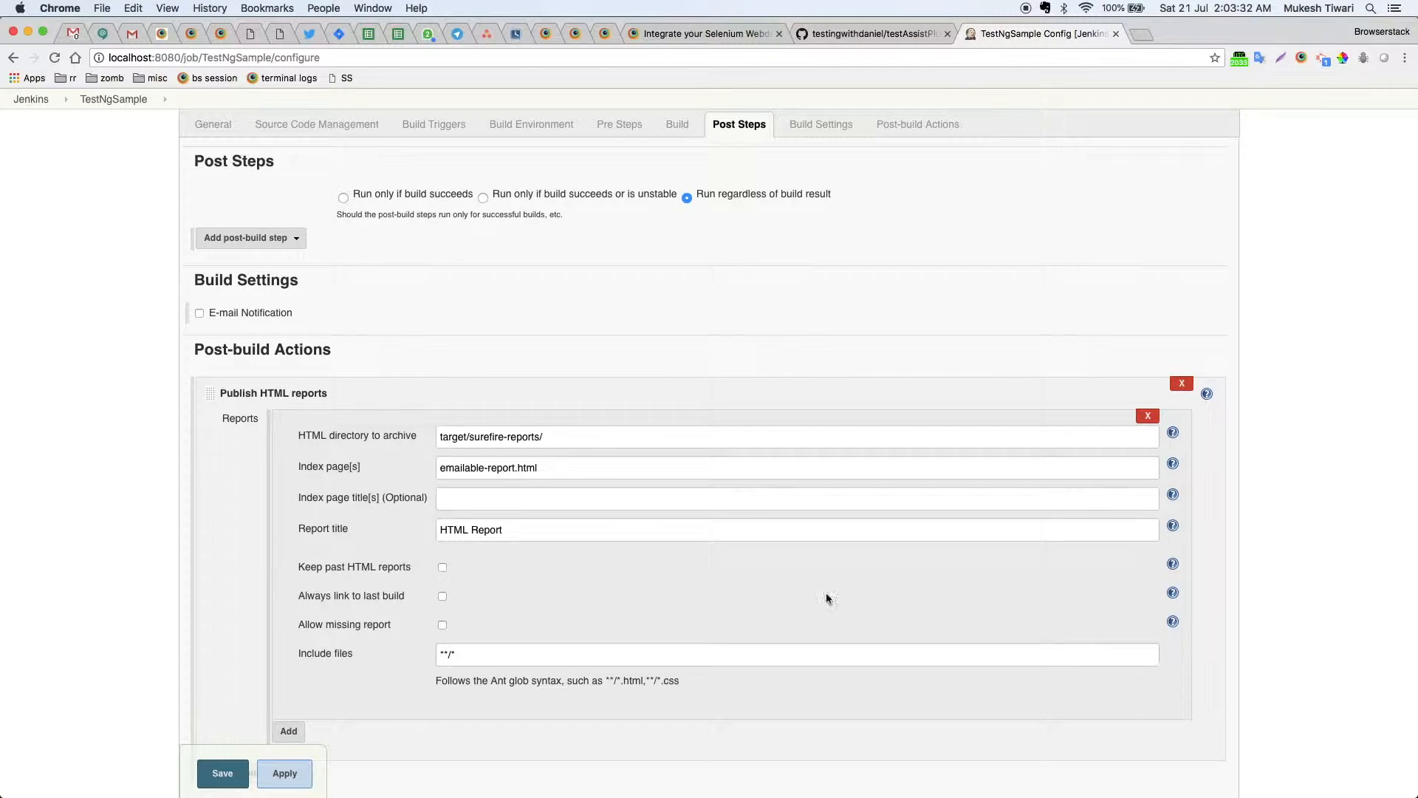
pyautogui.scroll(-3, 769, 596)
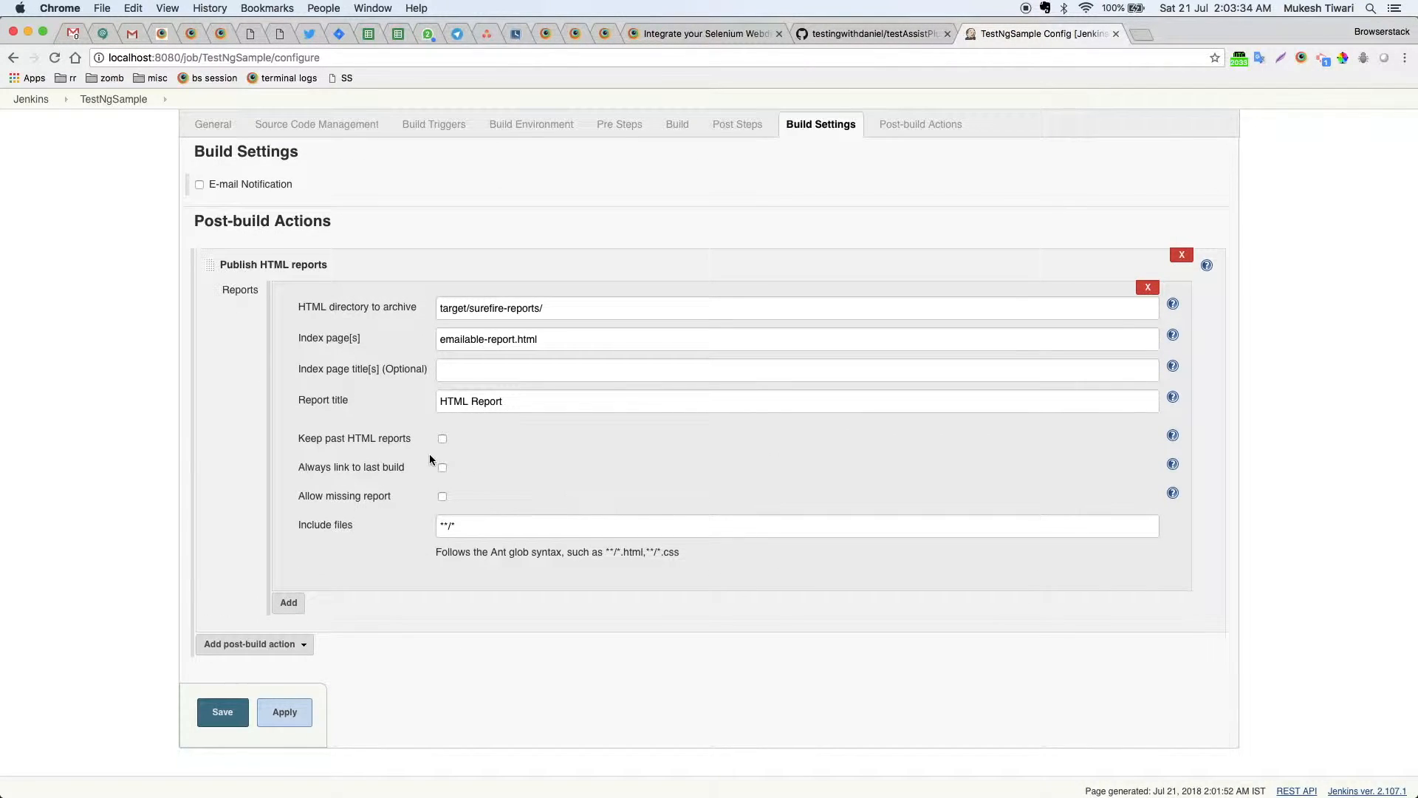
pyautogui.click(443, 438)
# Add the Additional test report features post-build action for the embedded BrowserStack report
pyautogui.click(299, 643)
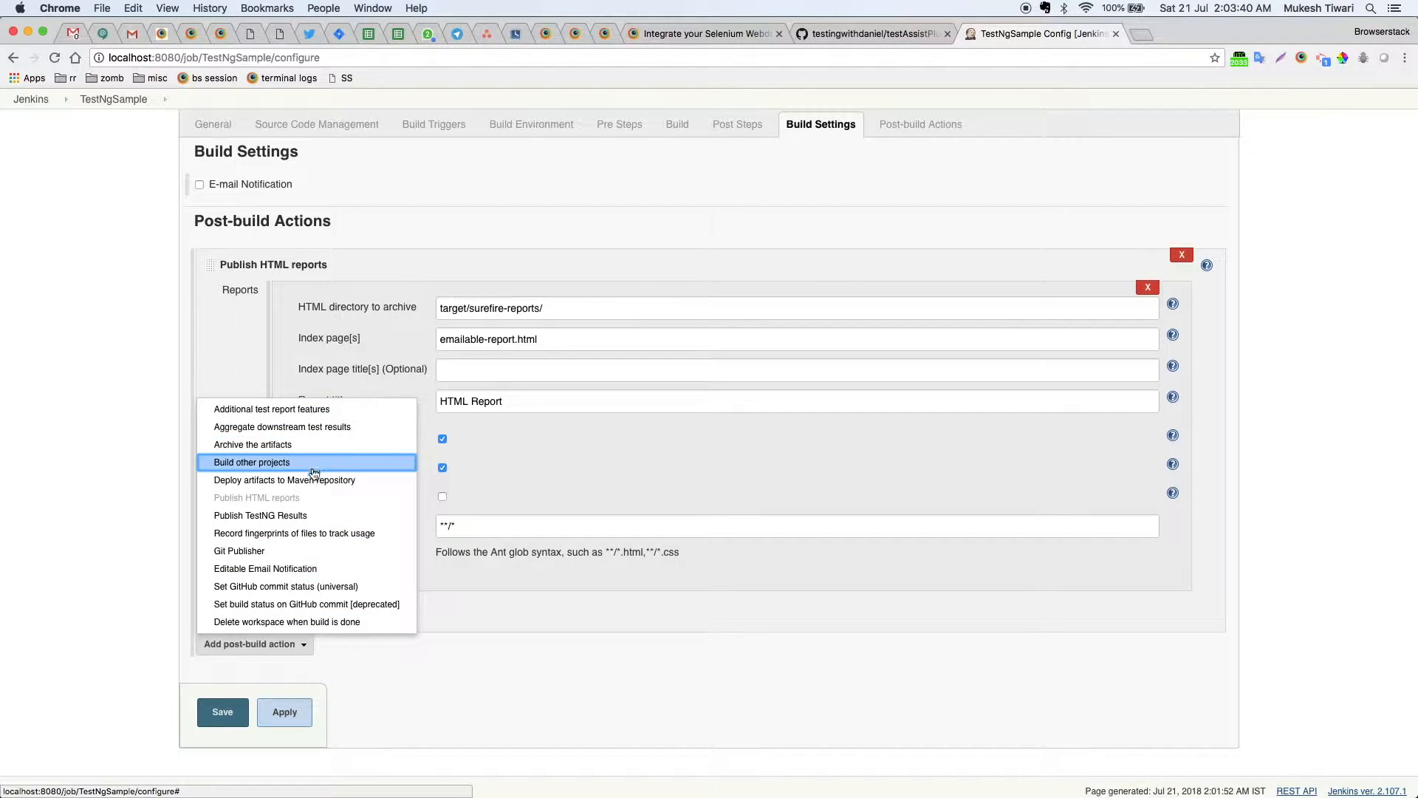
pyautogui.click(296, 409)
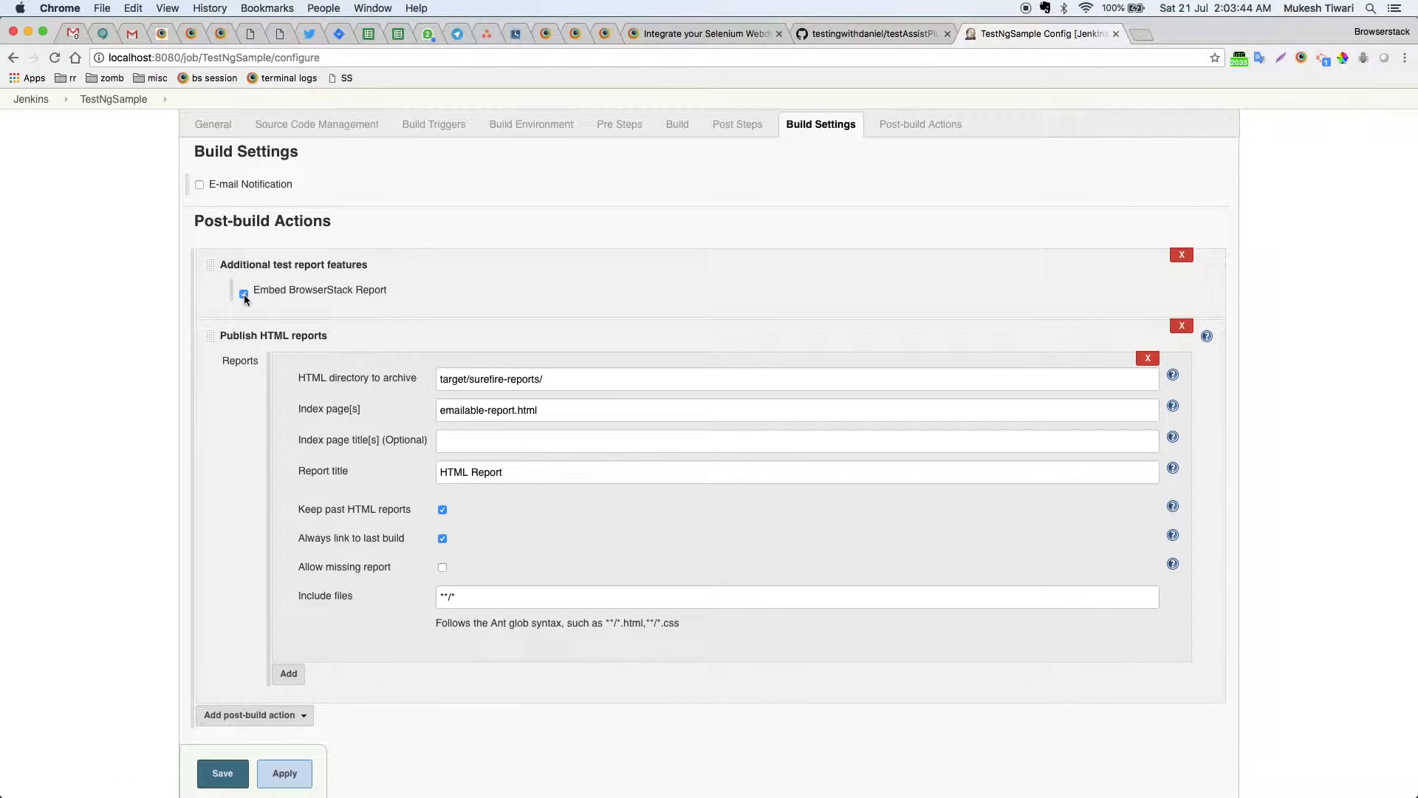
pyautogui.scroll(-2, 410, 333)
pyautogui.scroll(9, 410, 333)
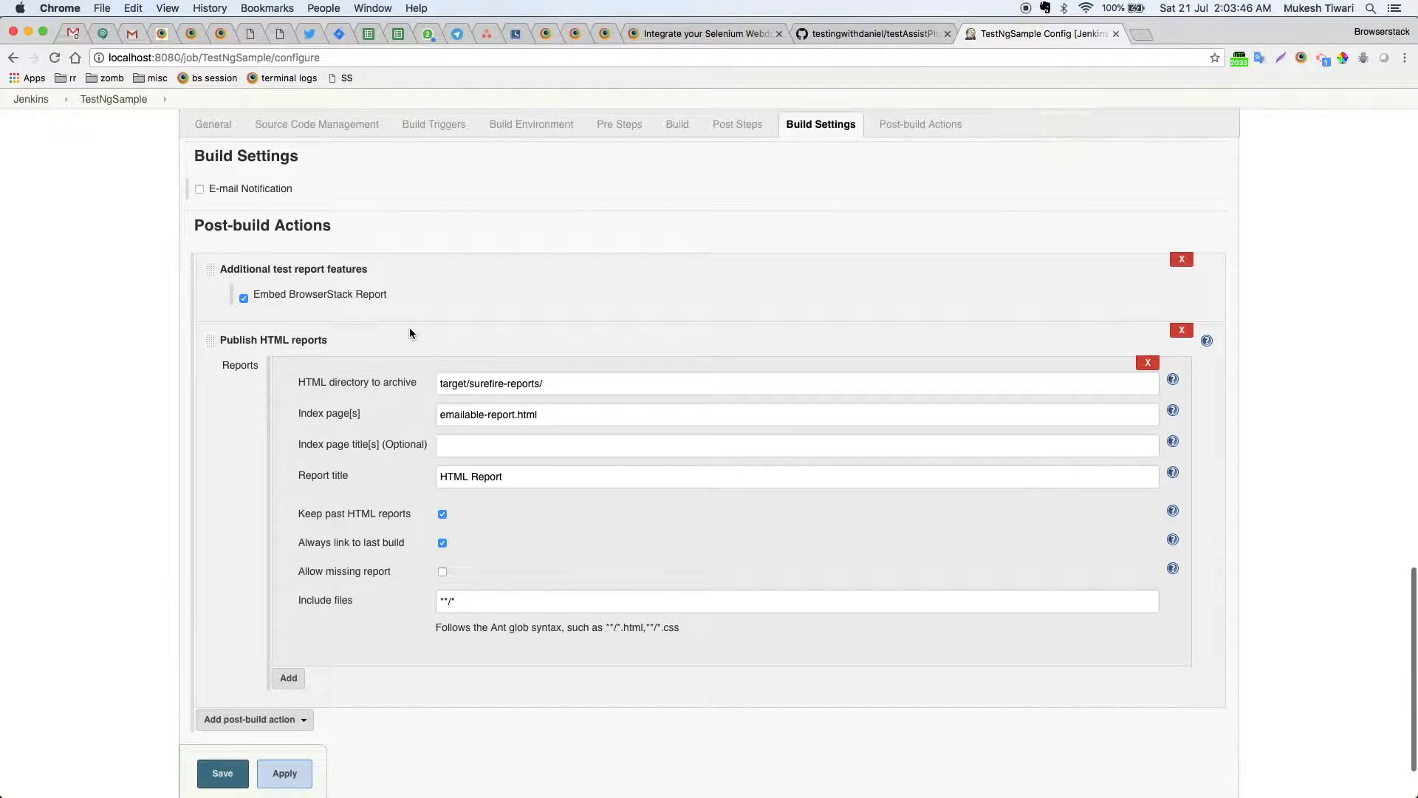
pyautogui.scroll(4, 410, 333)
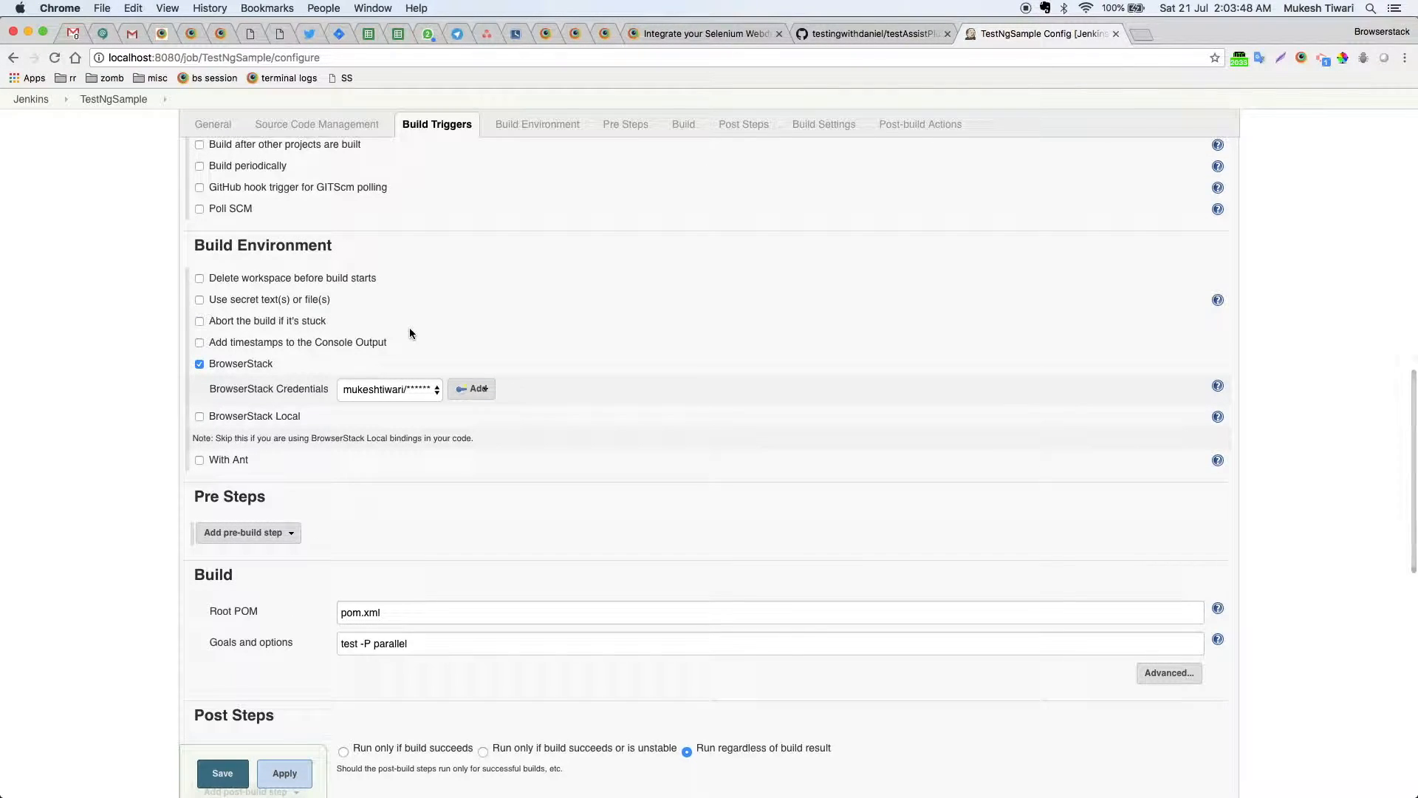
pyautogui.scroll(10, 411, 333)
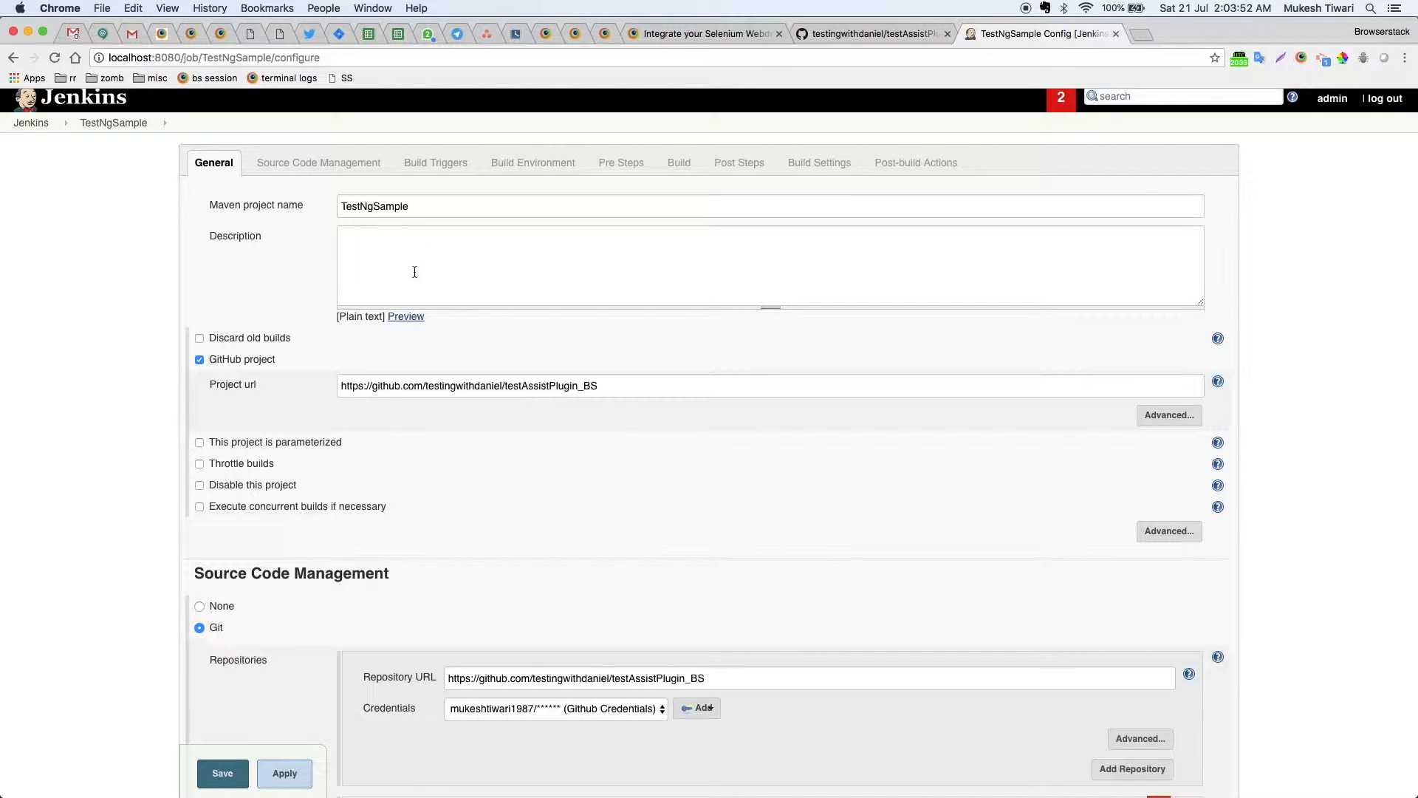
pyautogui.scroll(-5, 429, 395)
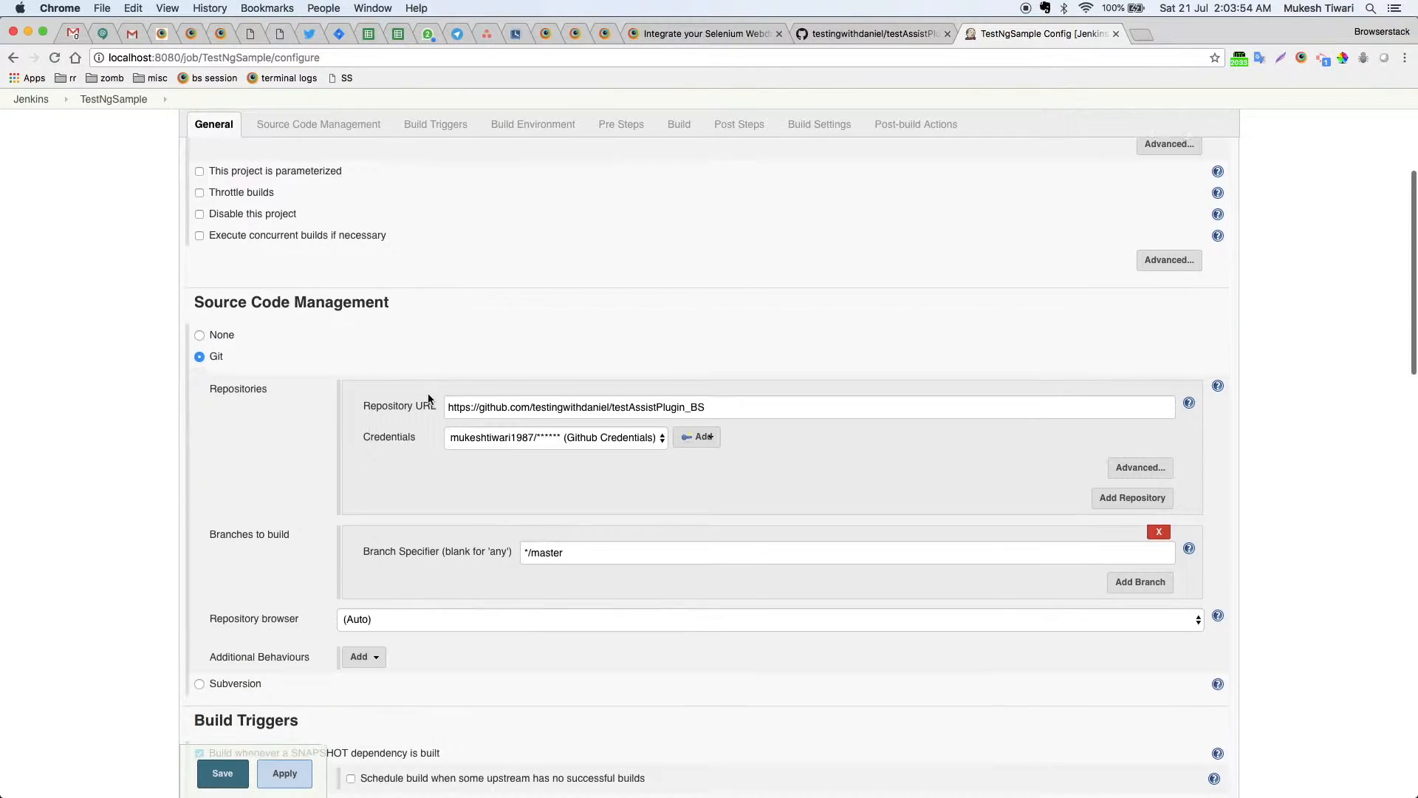
pyautogui.scroll(-5, 428, 399)
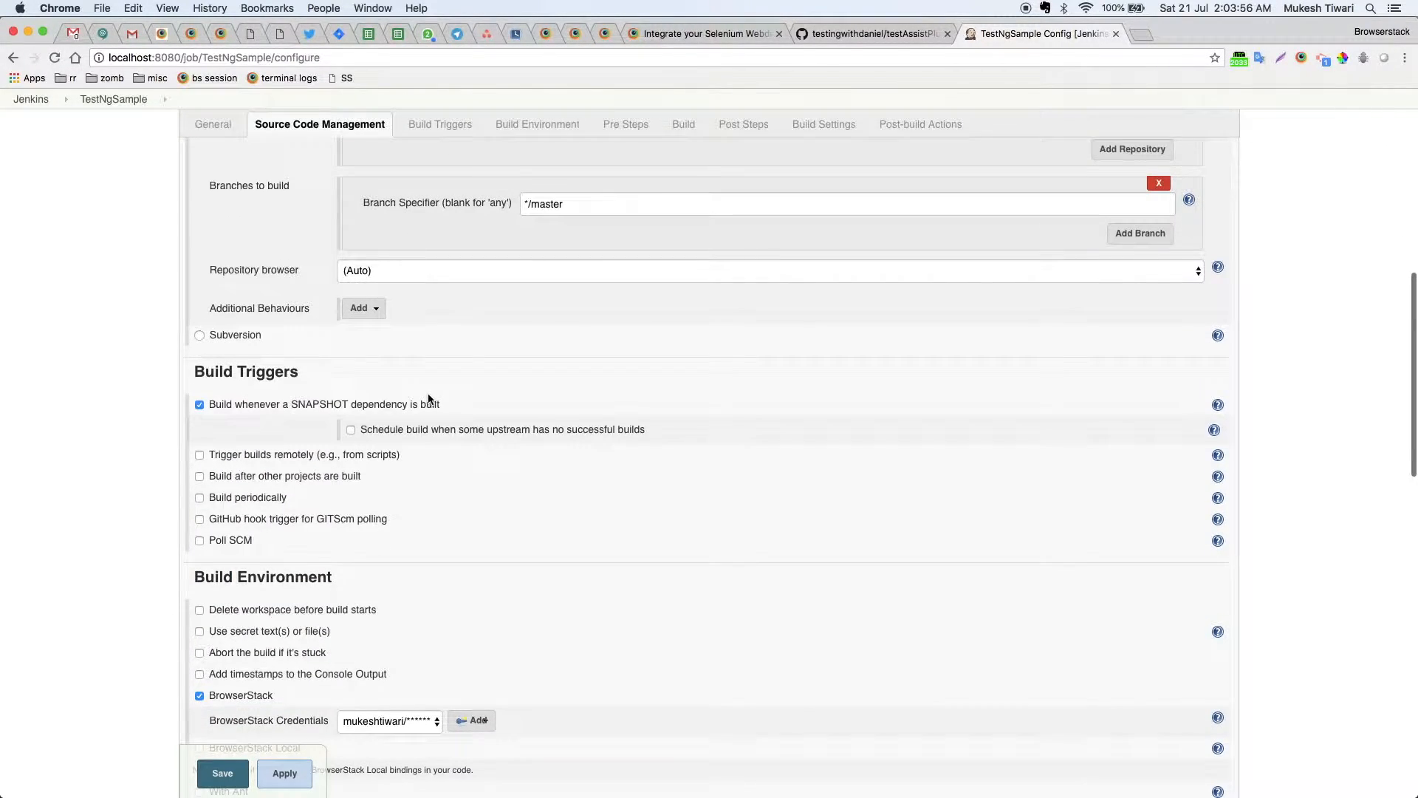
pyautogui.scroll(-4, 428, 398)
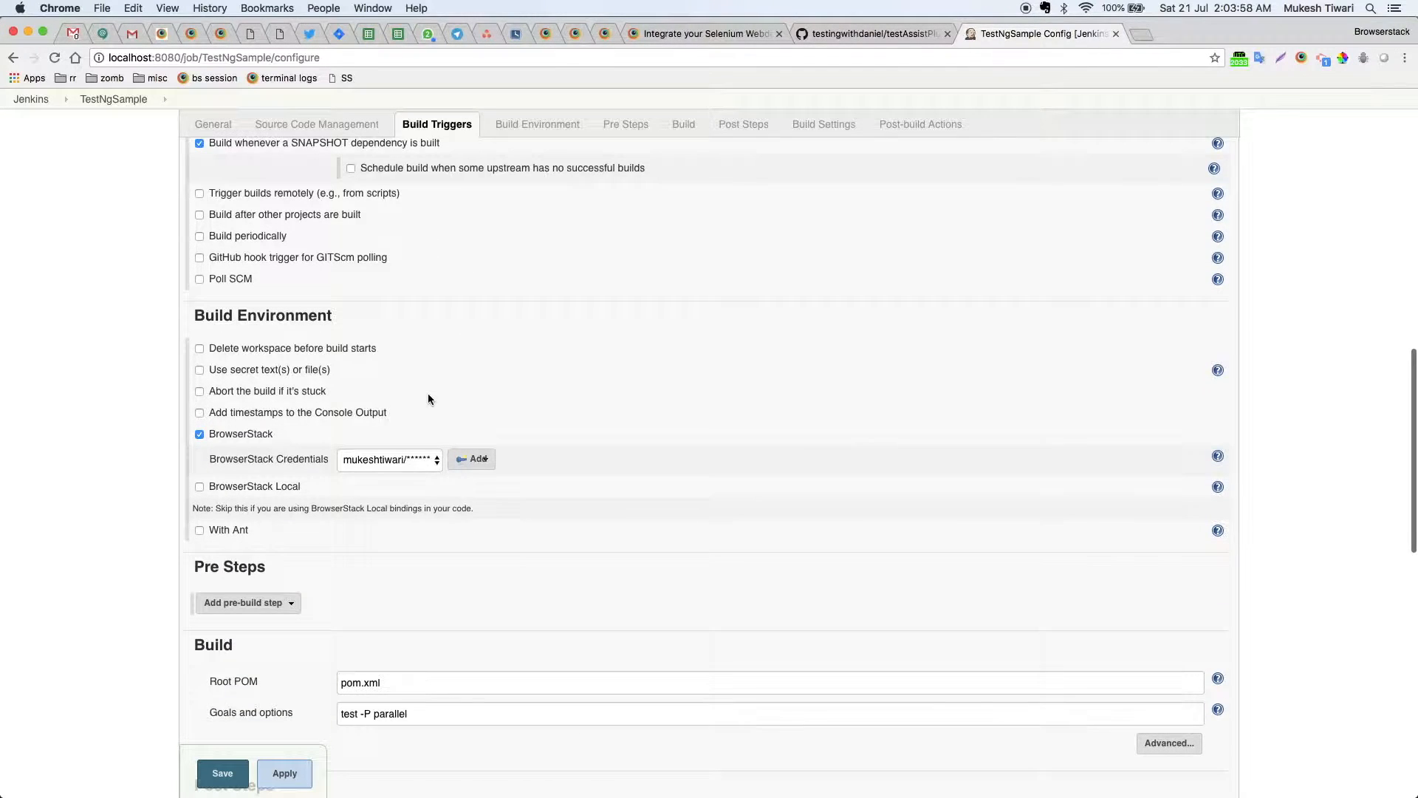
pyautogui.scroll(-3, 428, 399)
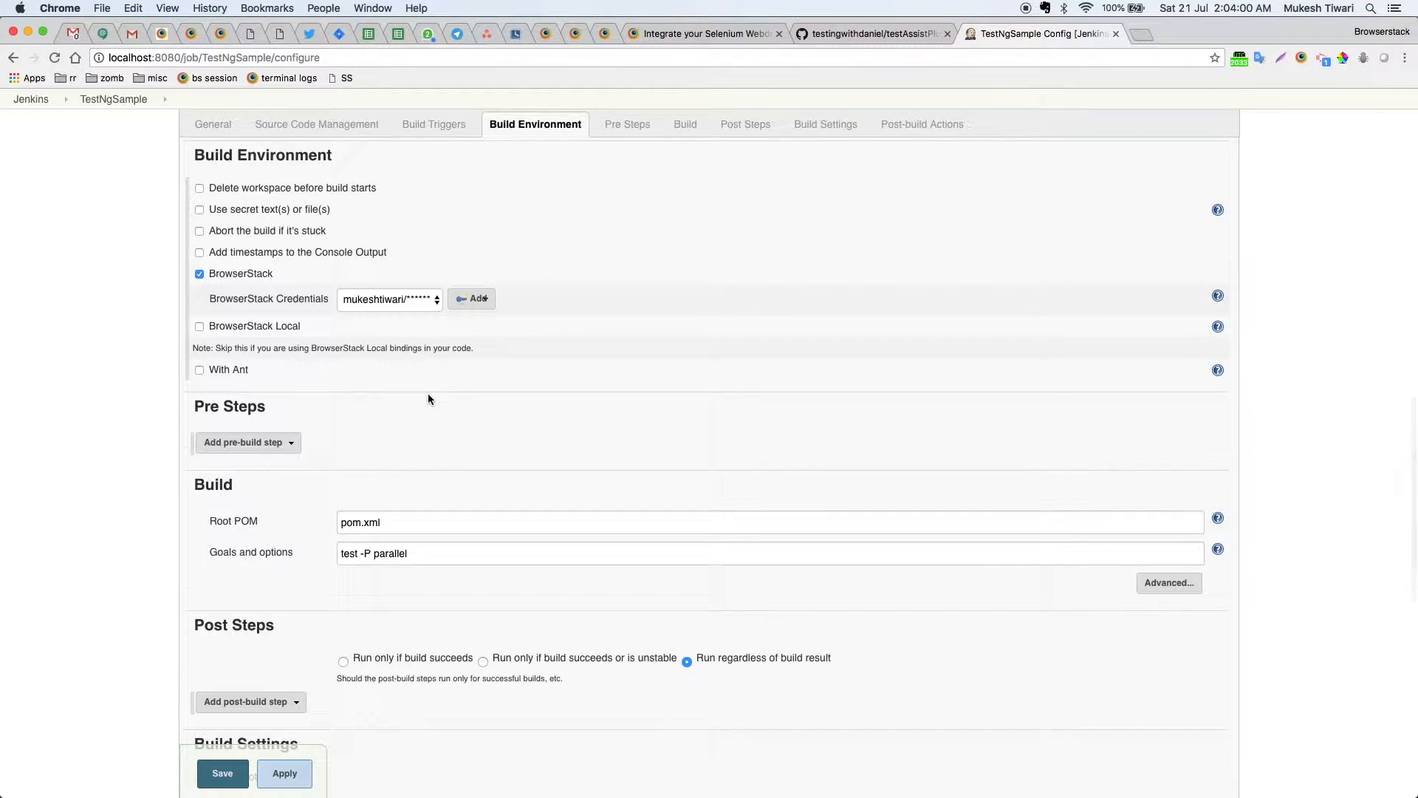
pyautogui.scroll(-1, 428, 399)
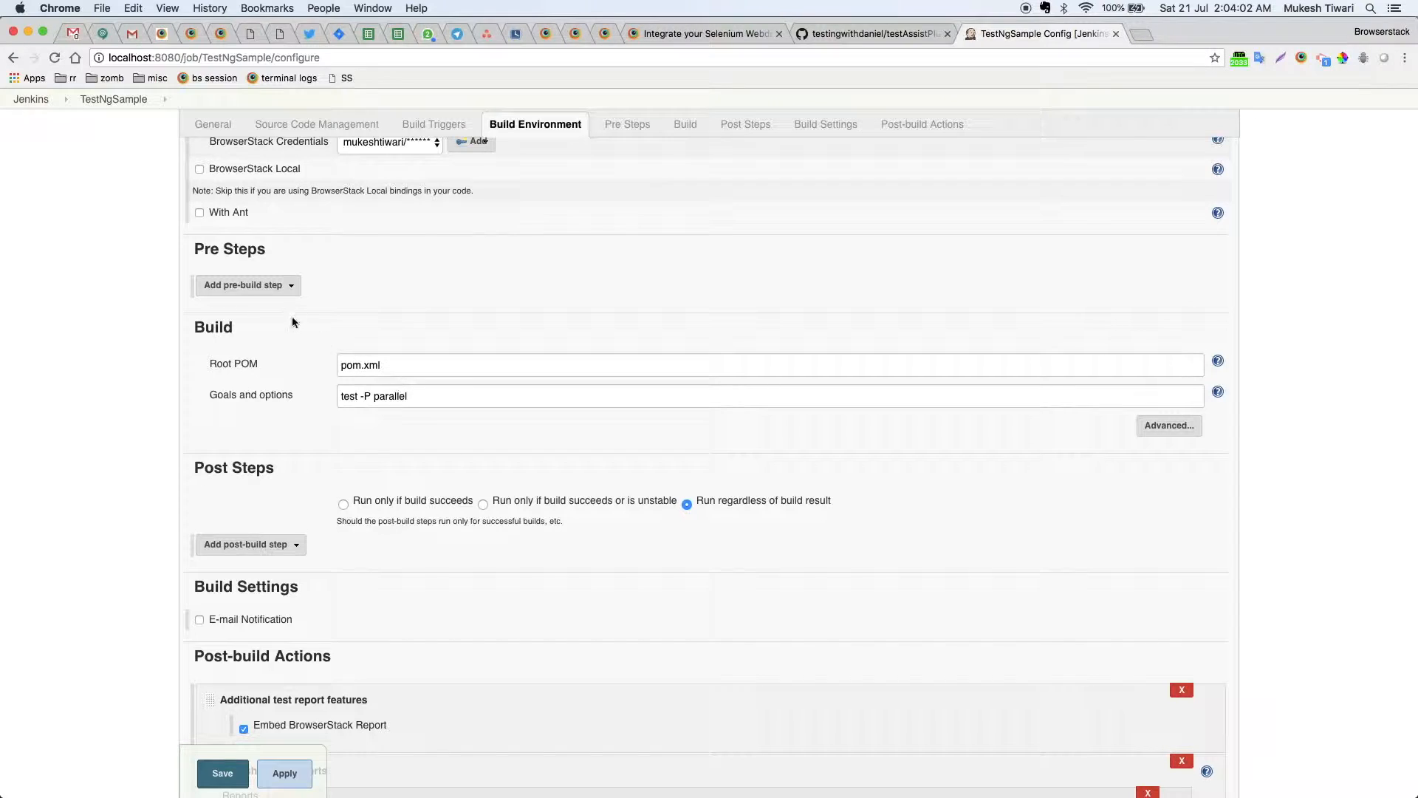
# Add an Execute shell pre-build step running mvn clean and mvn compile
pyautogui.click(292, 286)
pyautogui.click(285, 323)
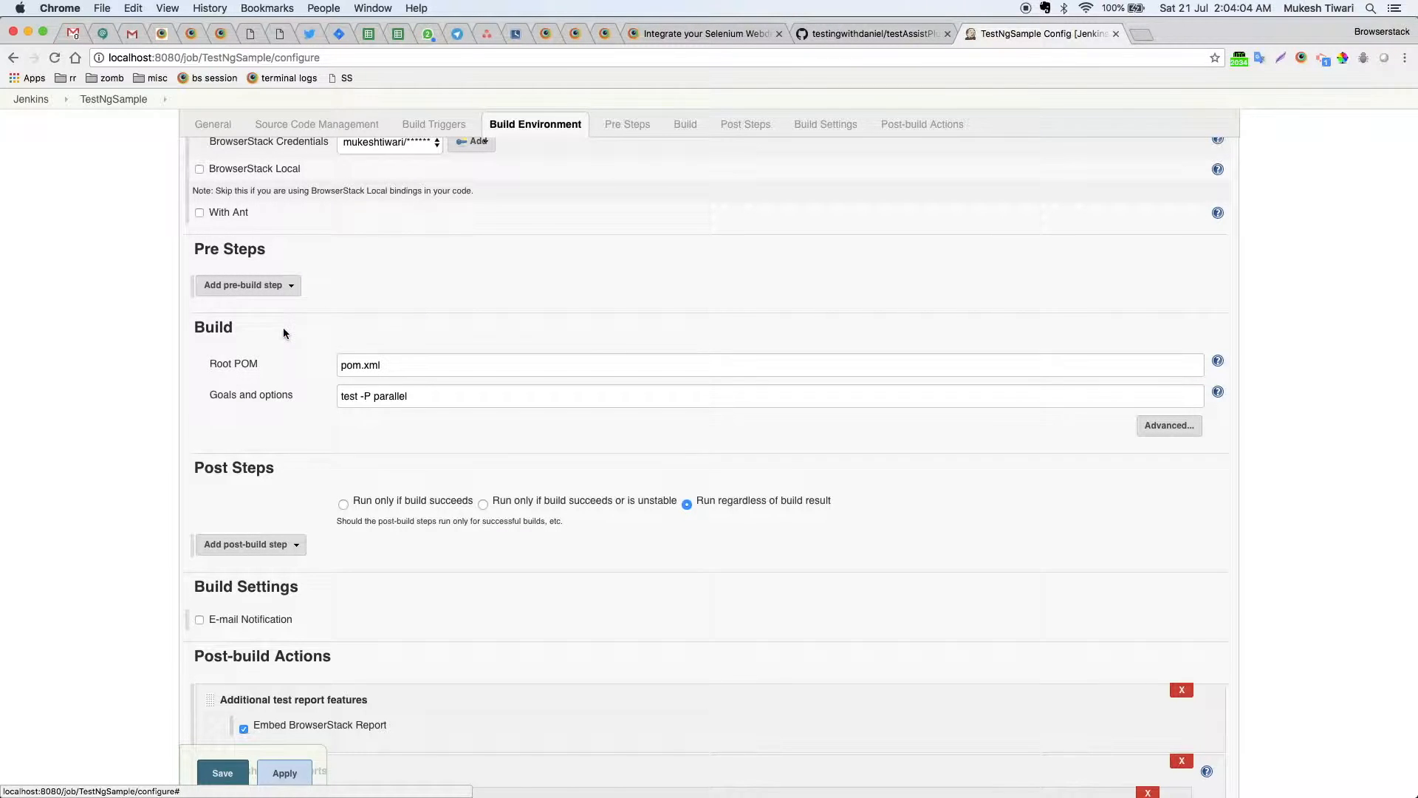
pyautogui.write('mvn cle')
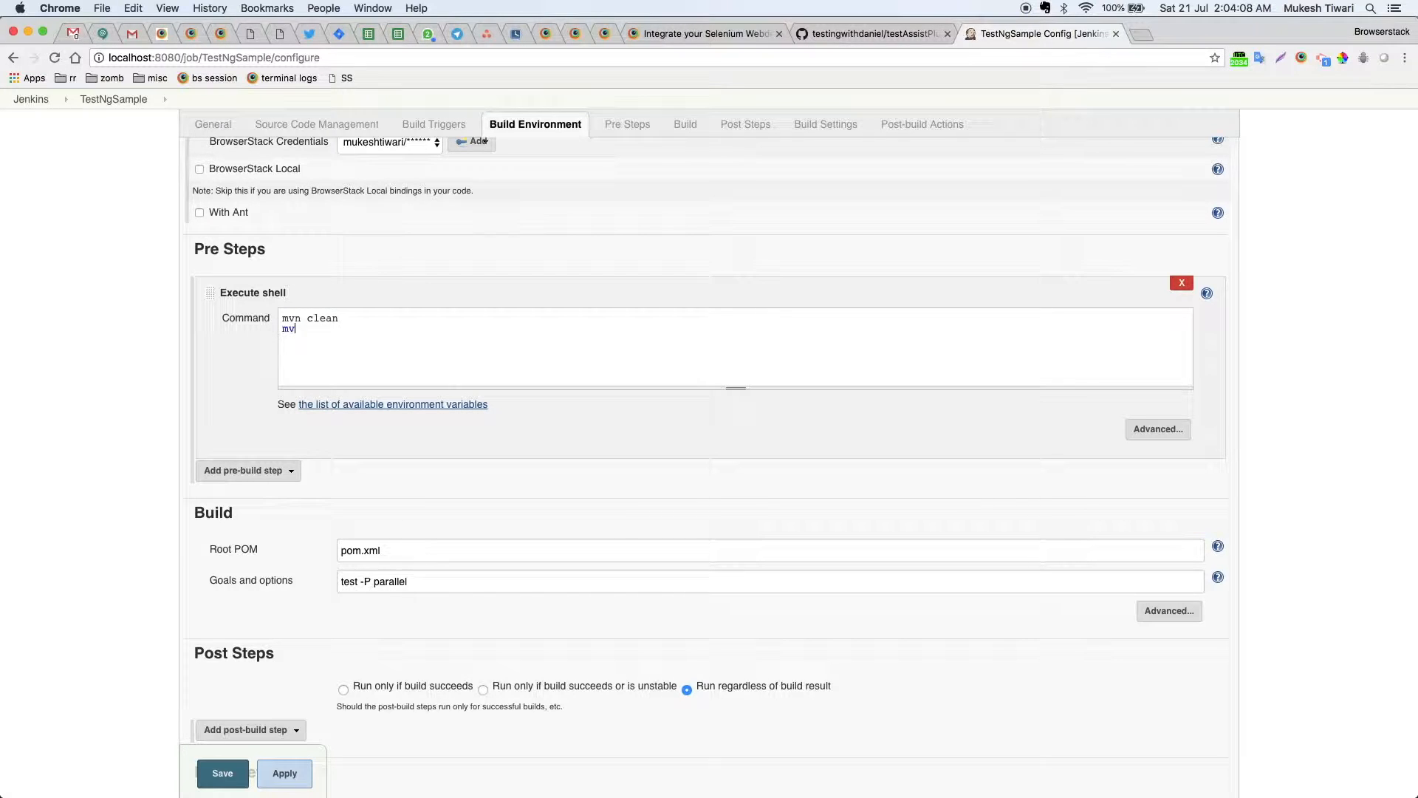
pyautogui.write('an mvn comp')
# Save the TestNgSample job configuration
pyautogui.scroll(-5, 545, 503)
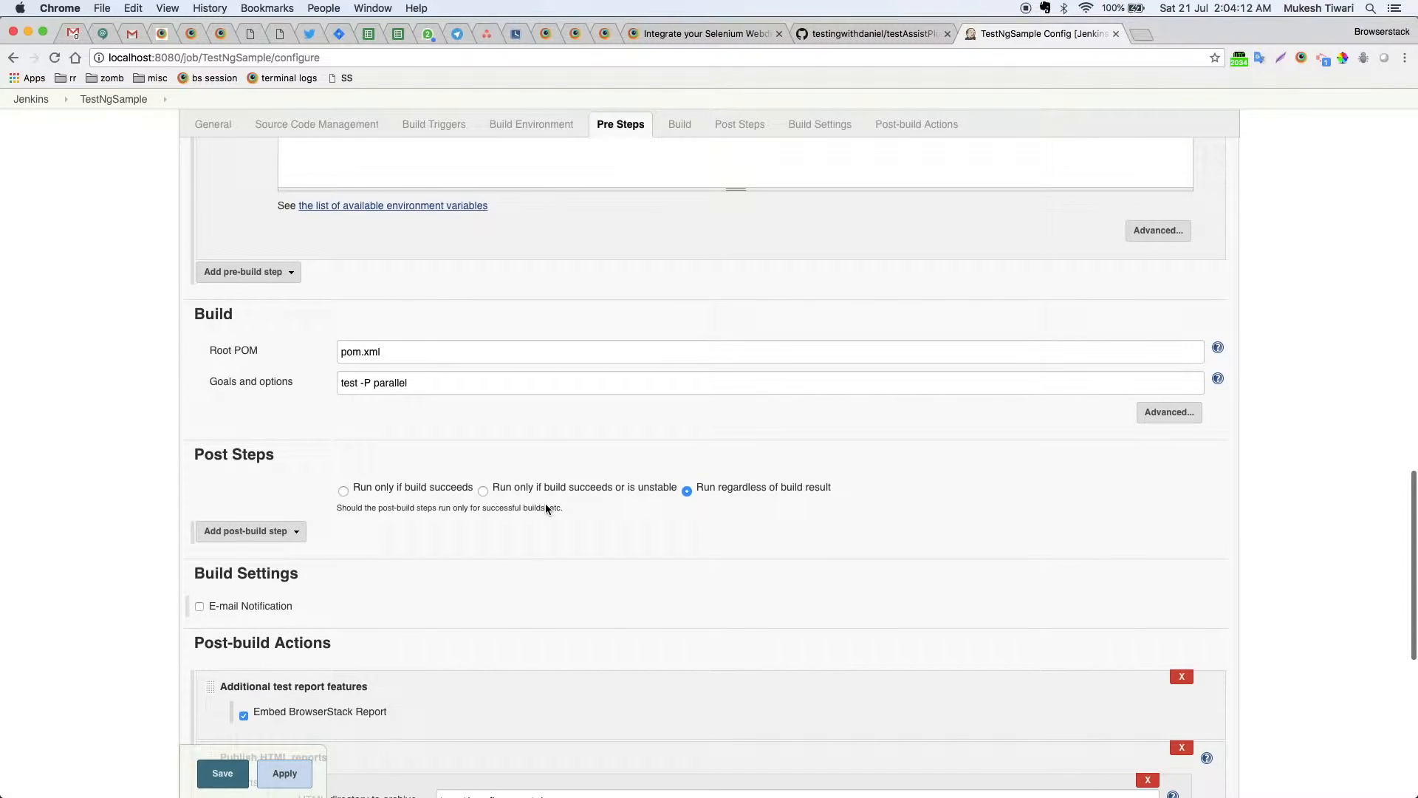
pyautogui.scroll(-4, 546, 505)
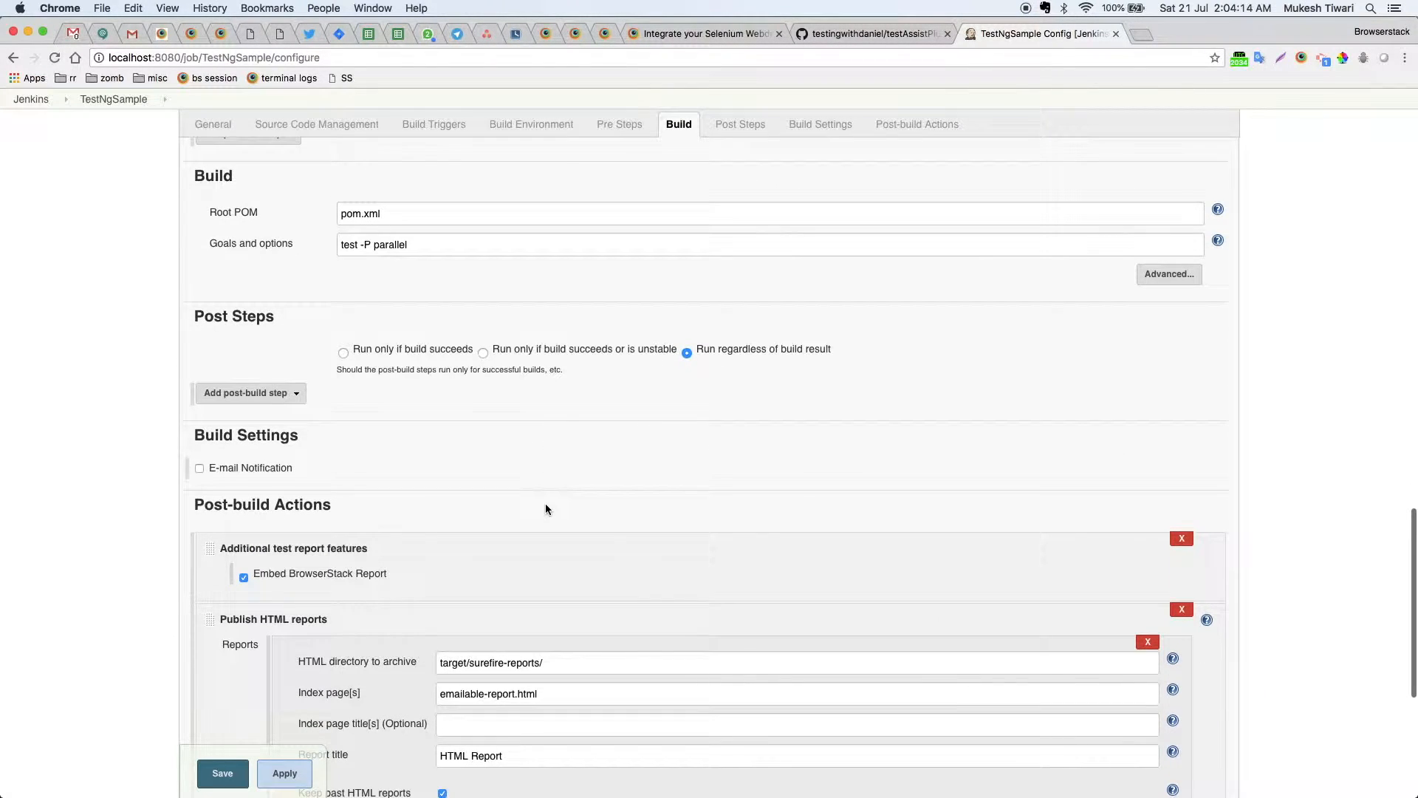
pyautogui.scroll(-4, 545, 509)
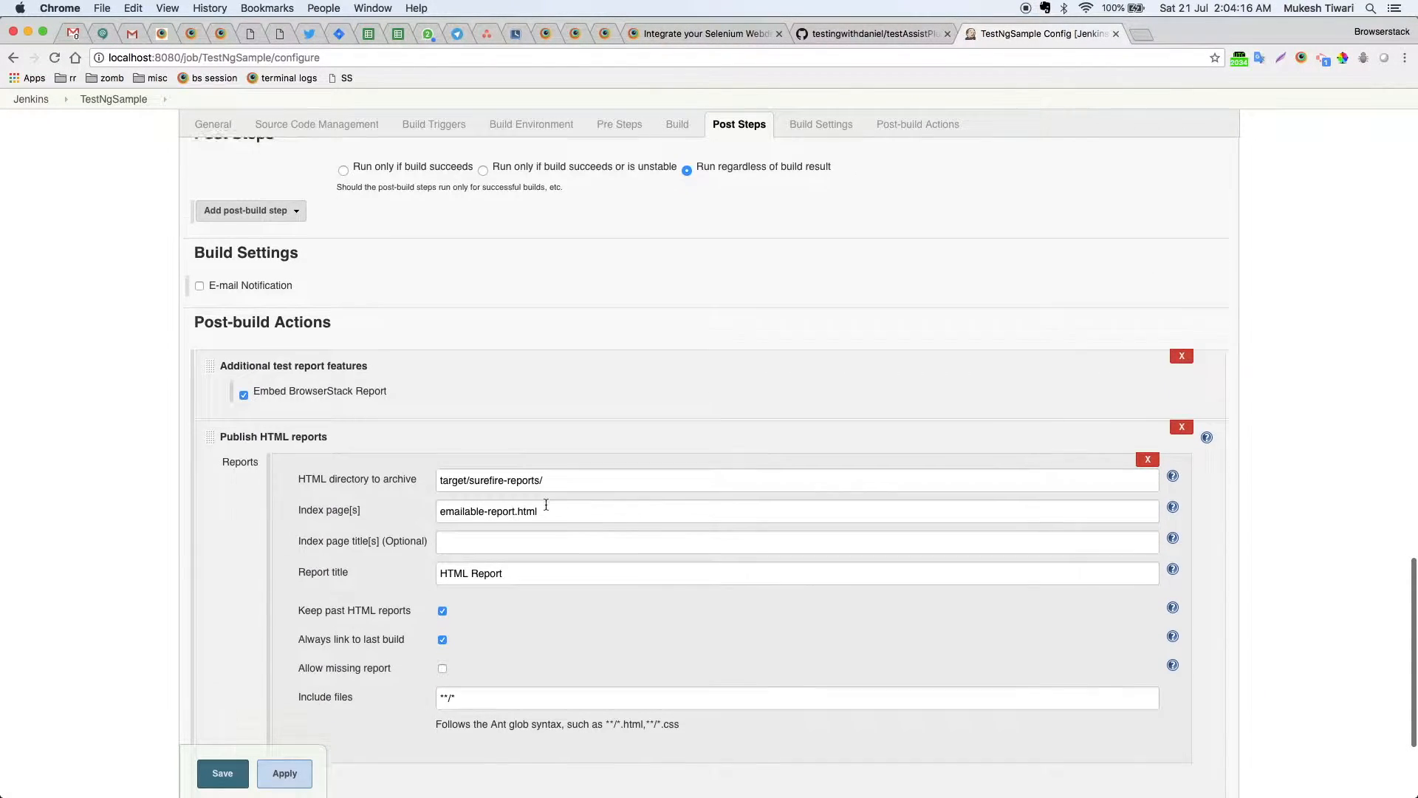
pyautogui.scroll(-2, 546, 504)
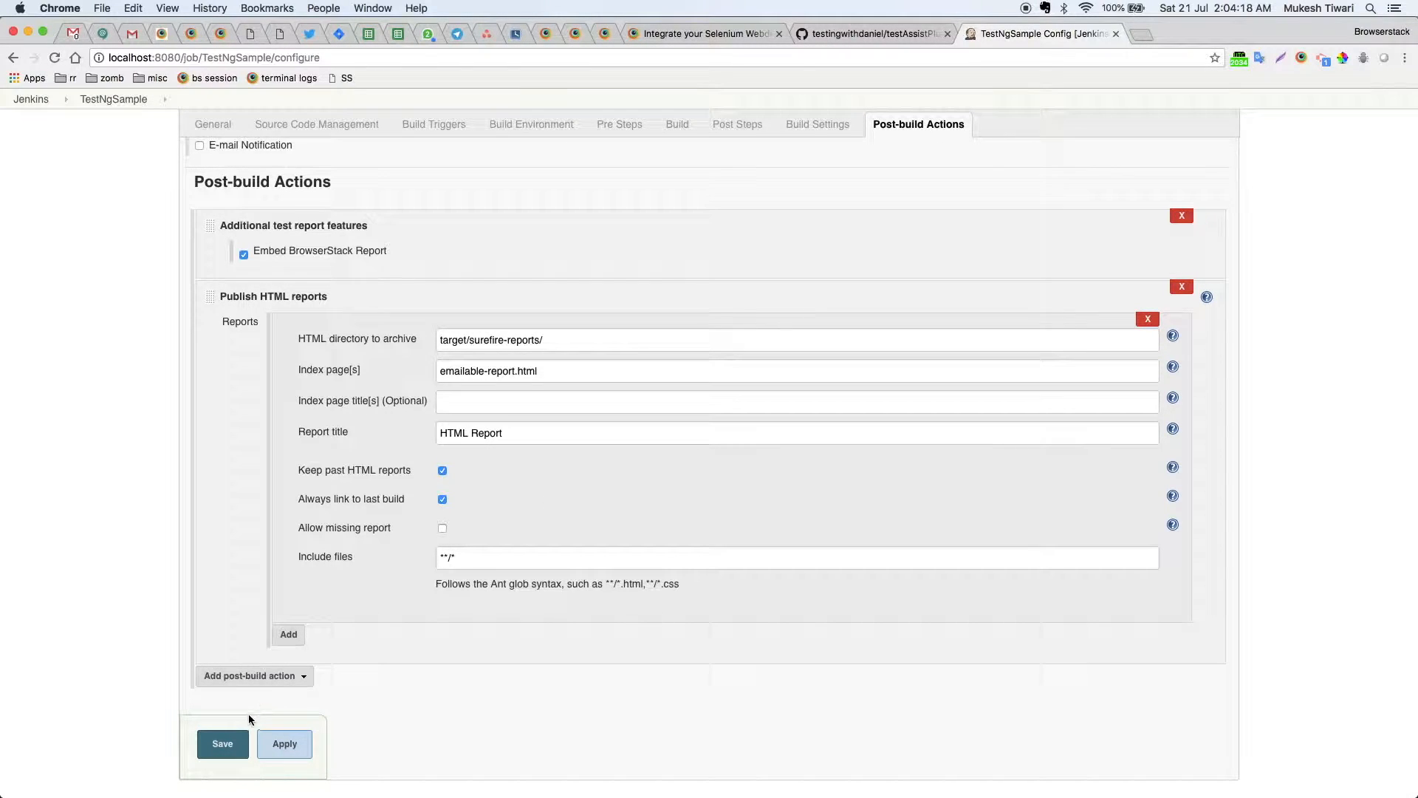
pyautogui.click(222, 743)
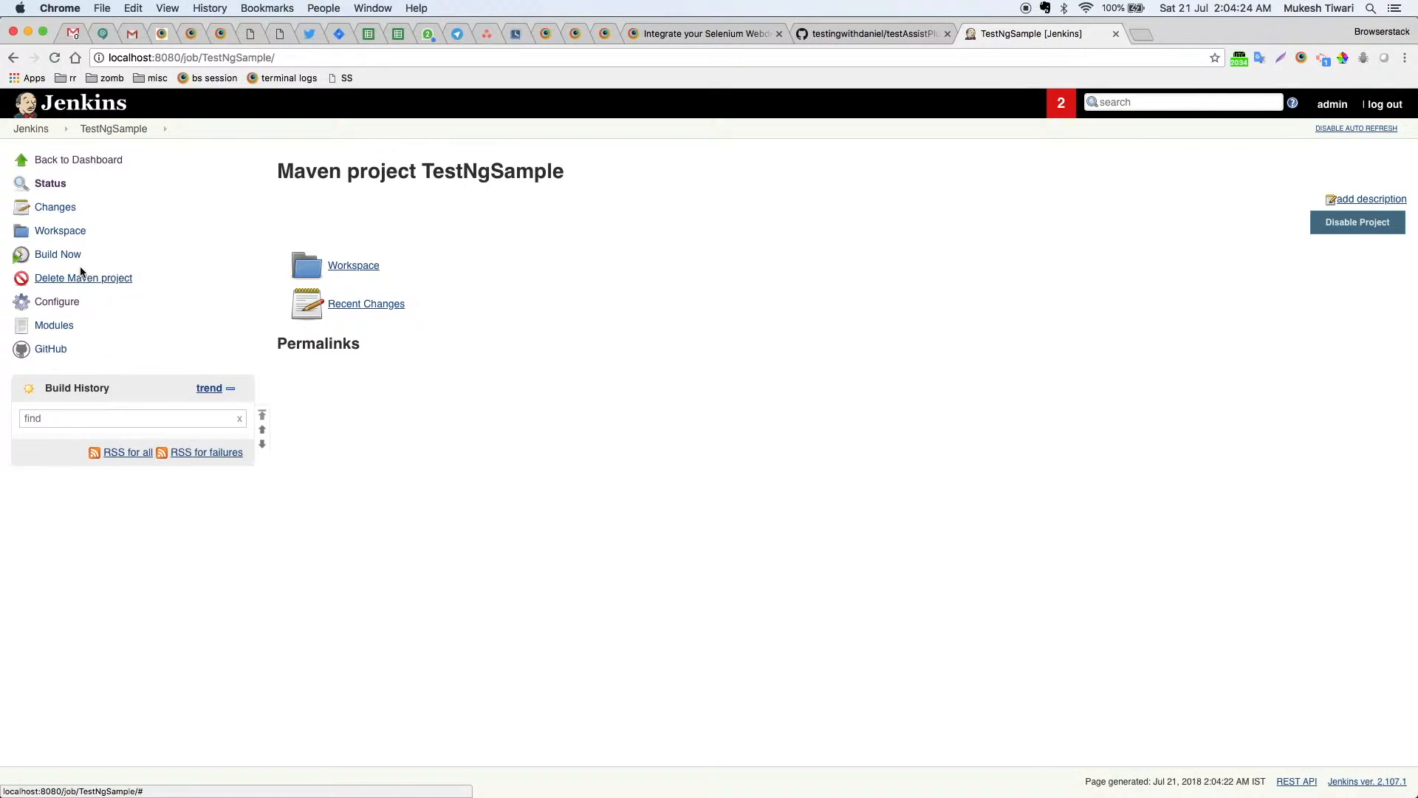
# Build TestNgSample now and watch build #1's console output until it reports SUCCESS
pyautogui.click(66, 255)
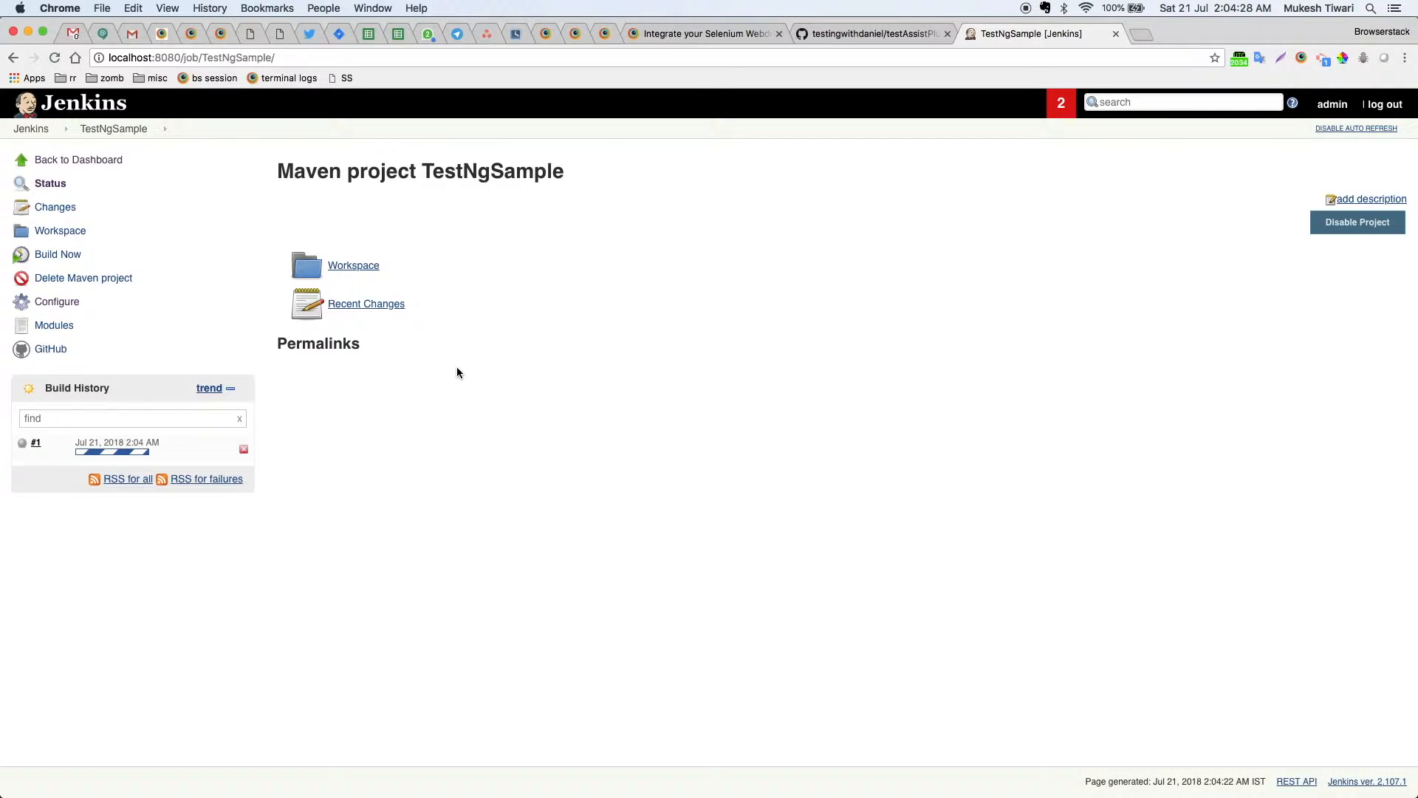
pyautogui.click(129, 452)
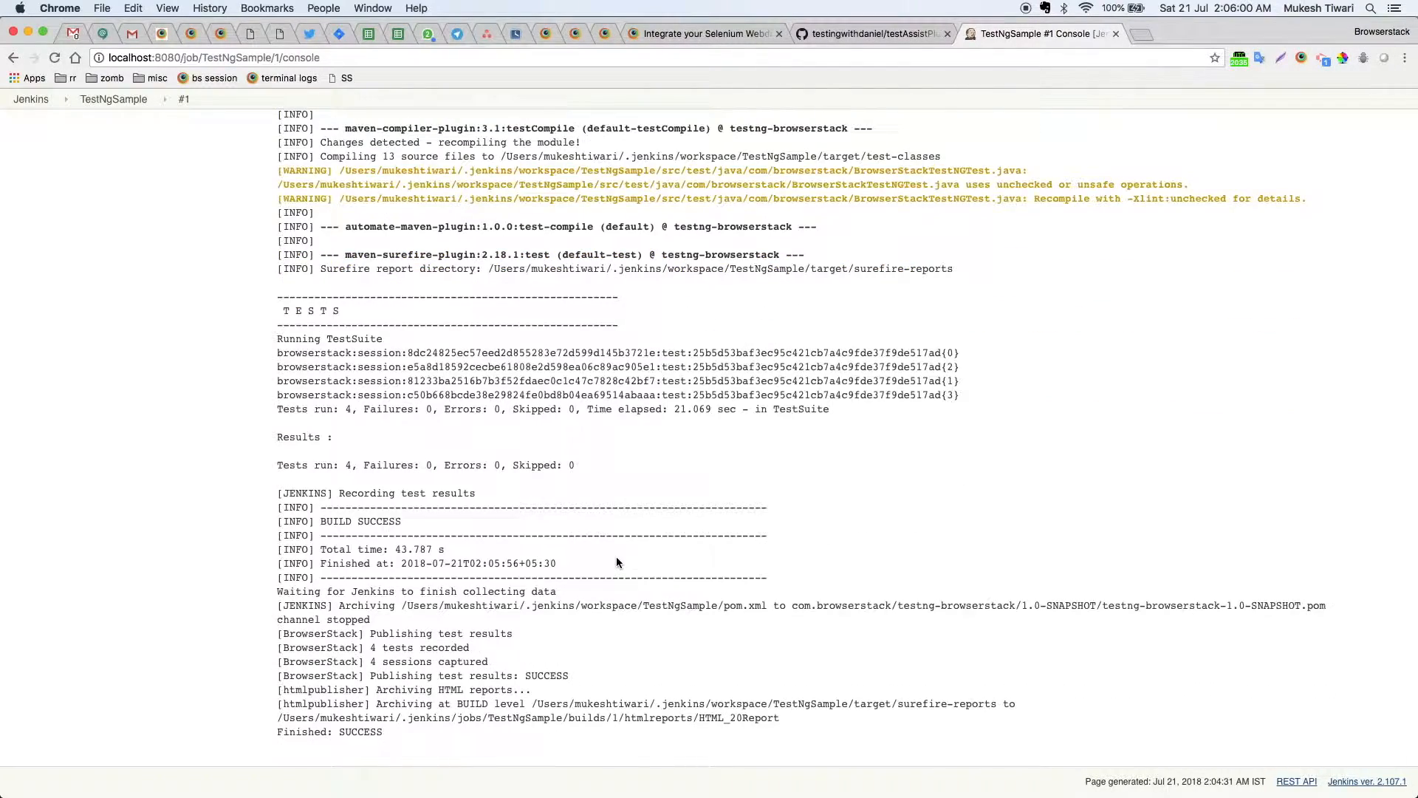
# Return to the TestNgSample project, view the HTML Report, then open Latest Test Result
pyautogui.scroll(11, 616, 557)
pyautogui.click(88, 161)
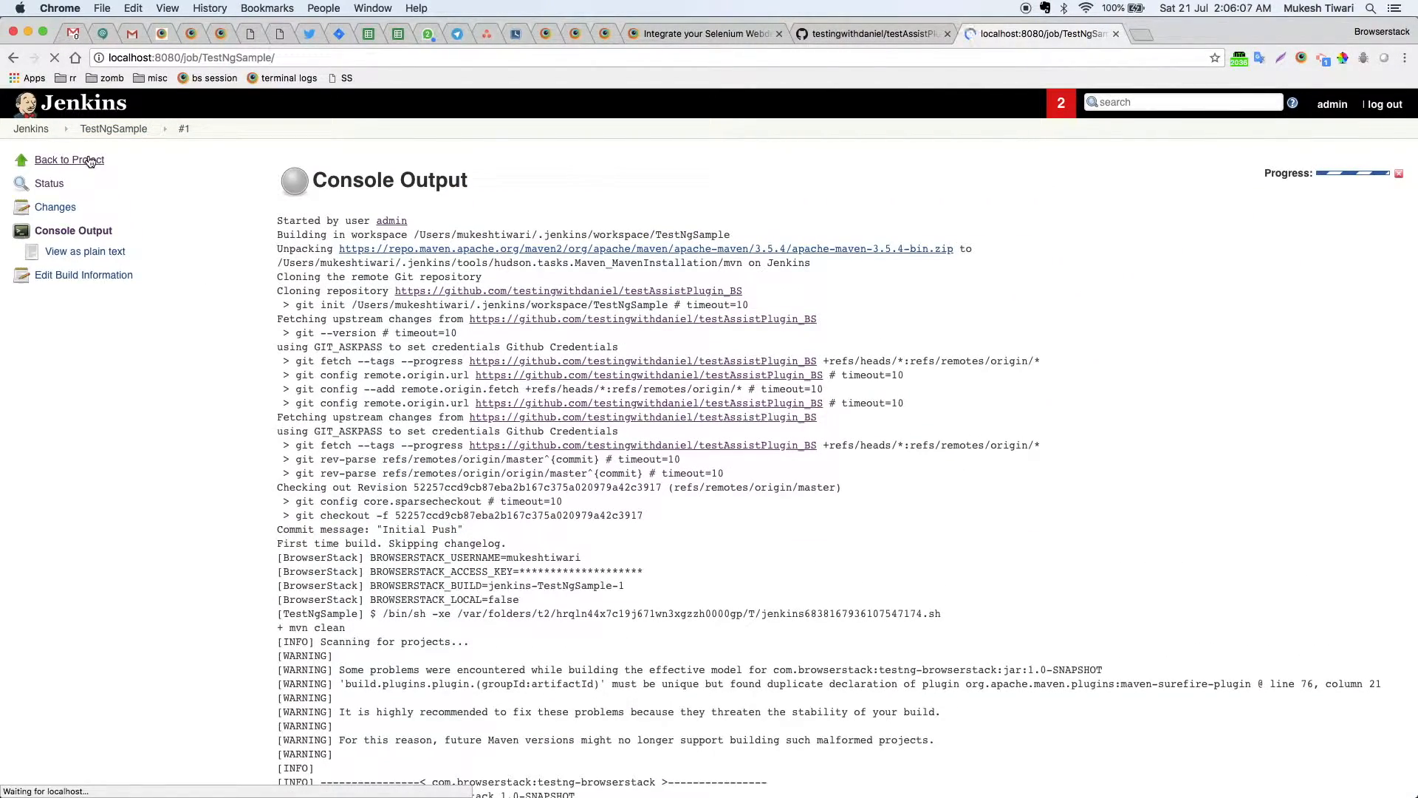
pyautogui.click(355, 267)
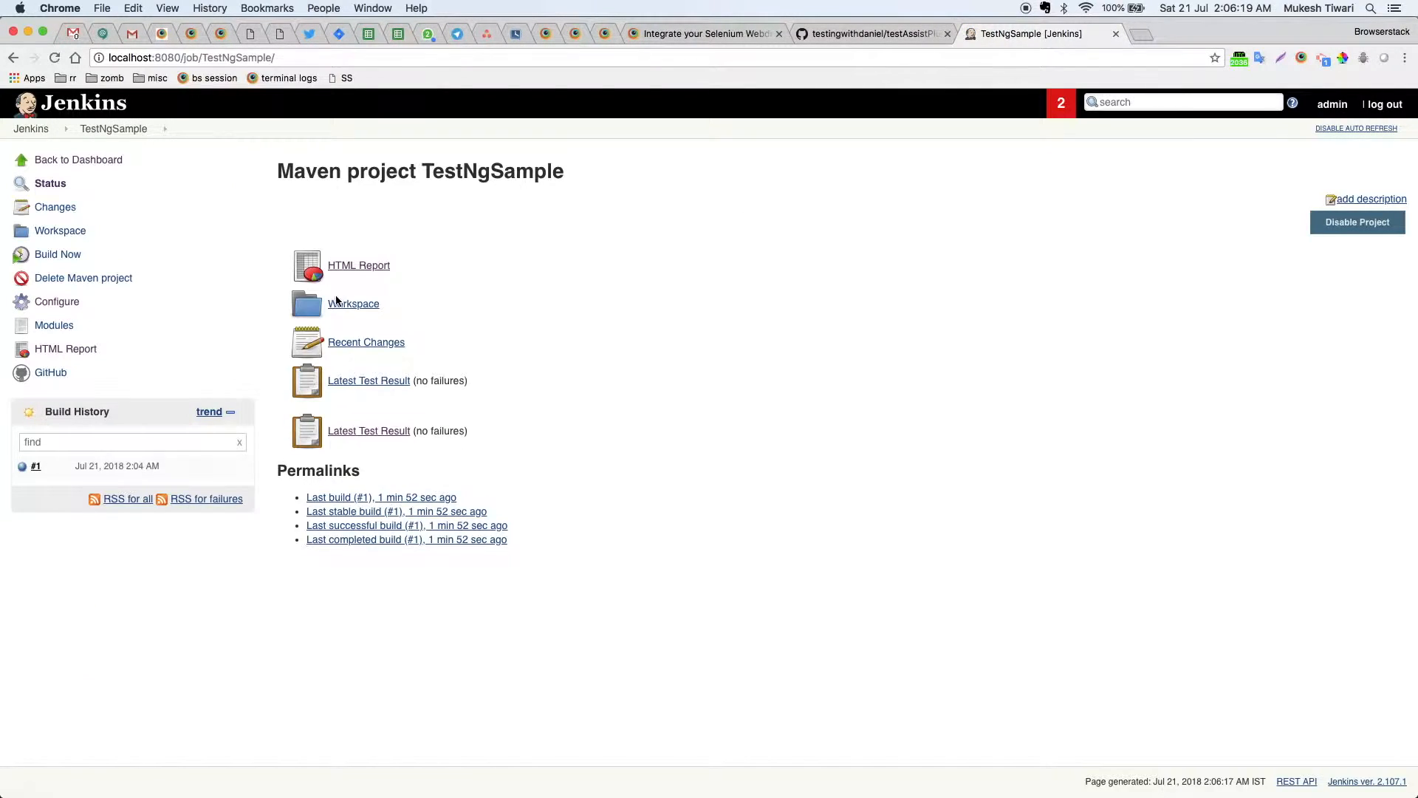
pyautogui.click(370, 432)
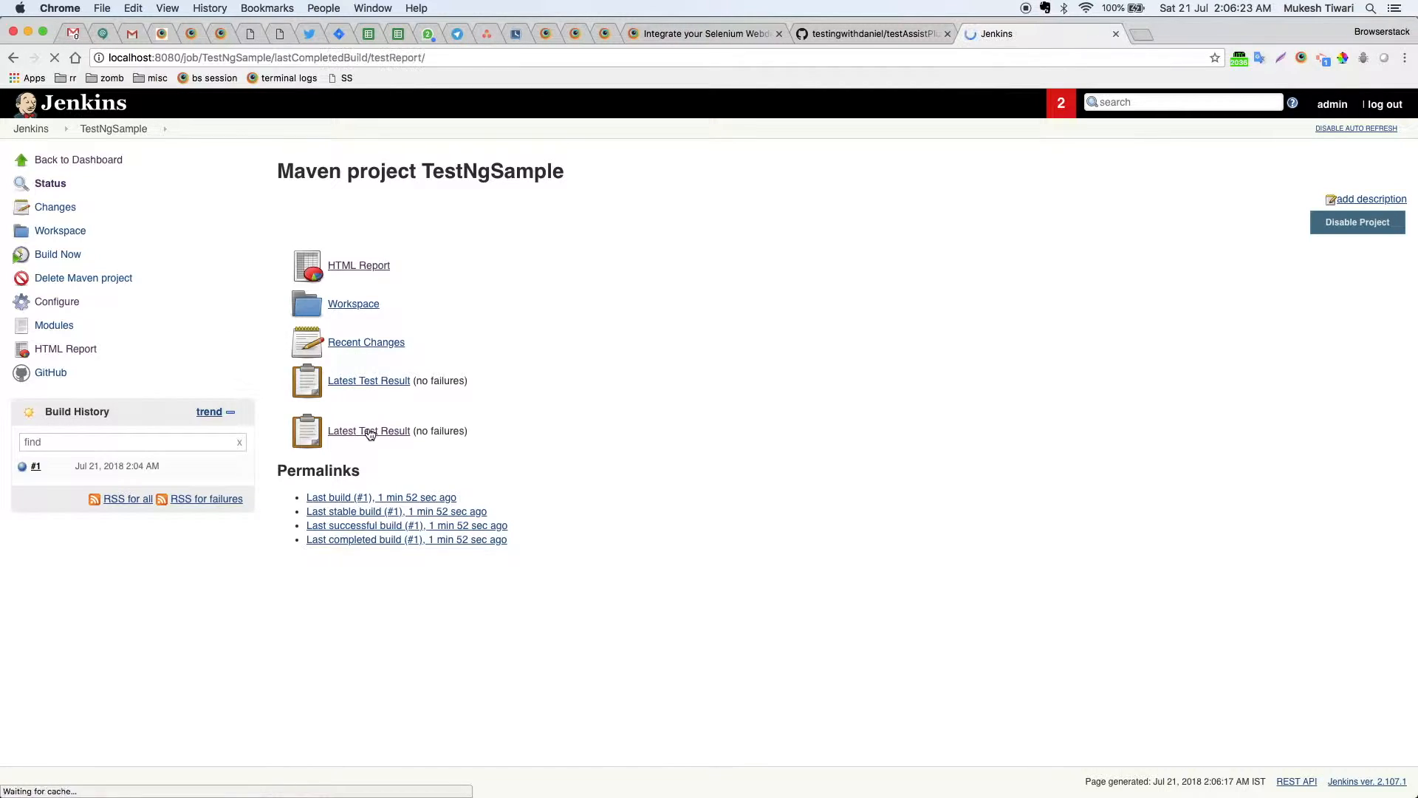
# Drill into com.browserstack > SingleTest > first passed test and play its BrowserStack session video
pyautogui.click(319, 338)
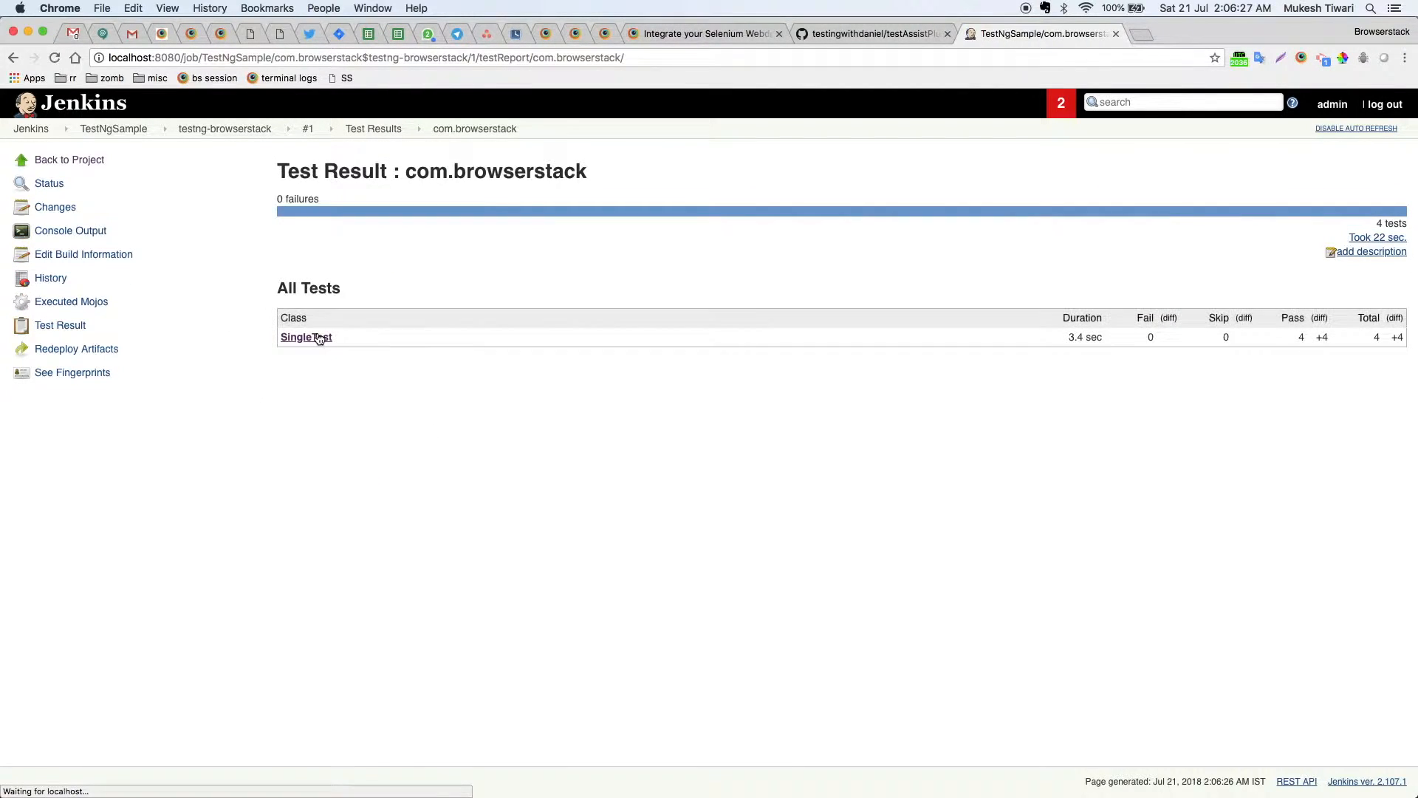
pyautogui.click(299, 338)
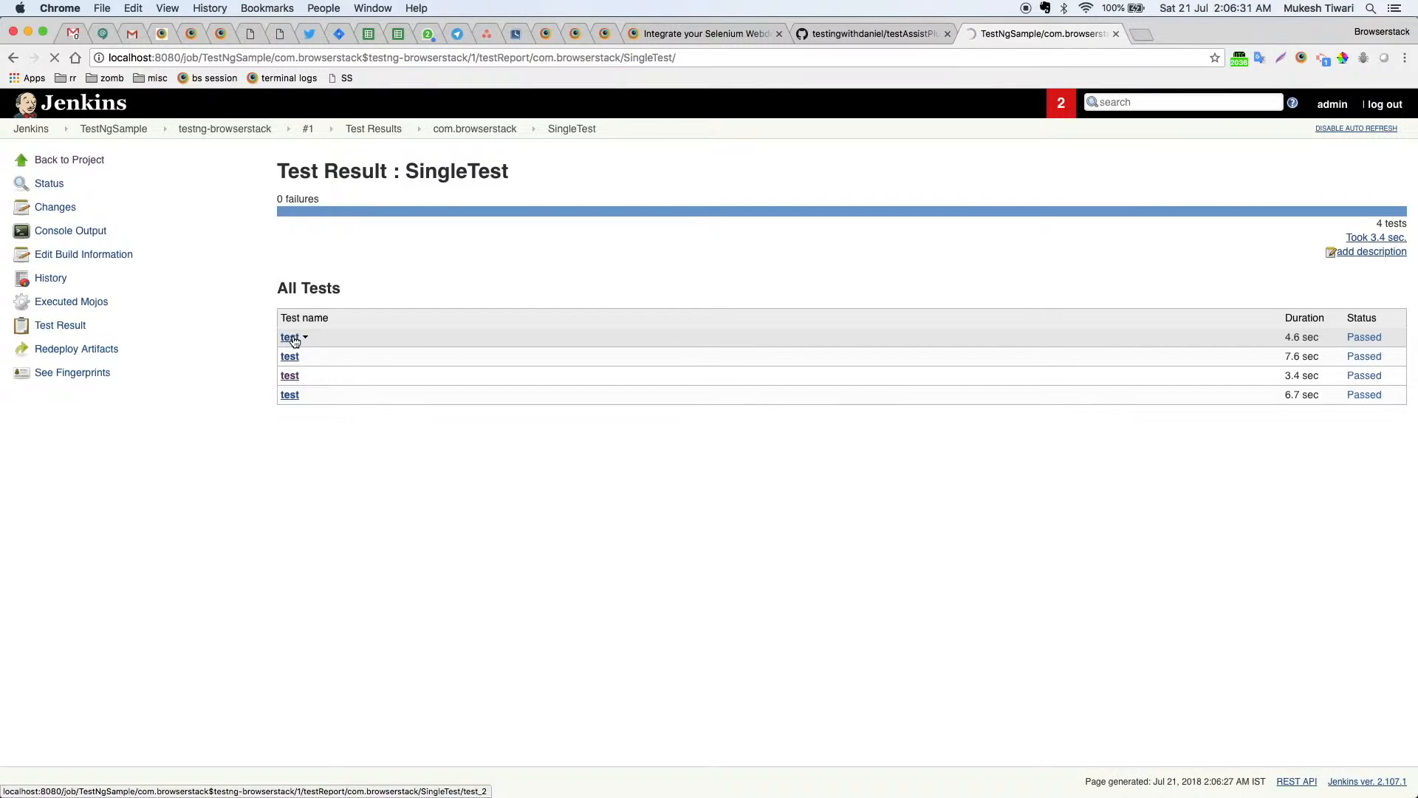
pyautogui.click(294, 340)
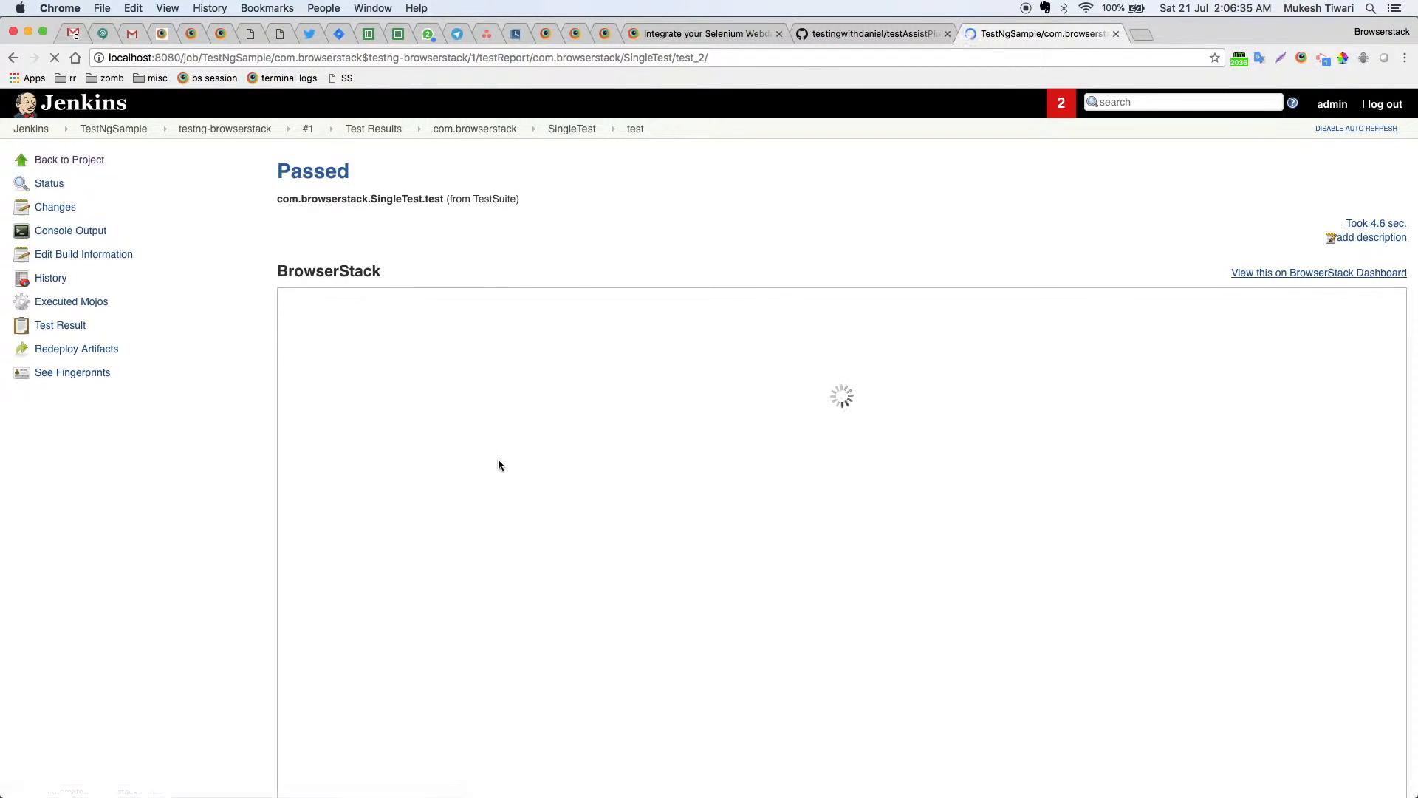
pyautogui.scroll(-3, 498, 460)
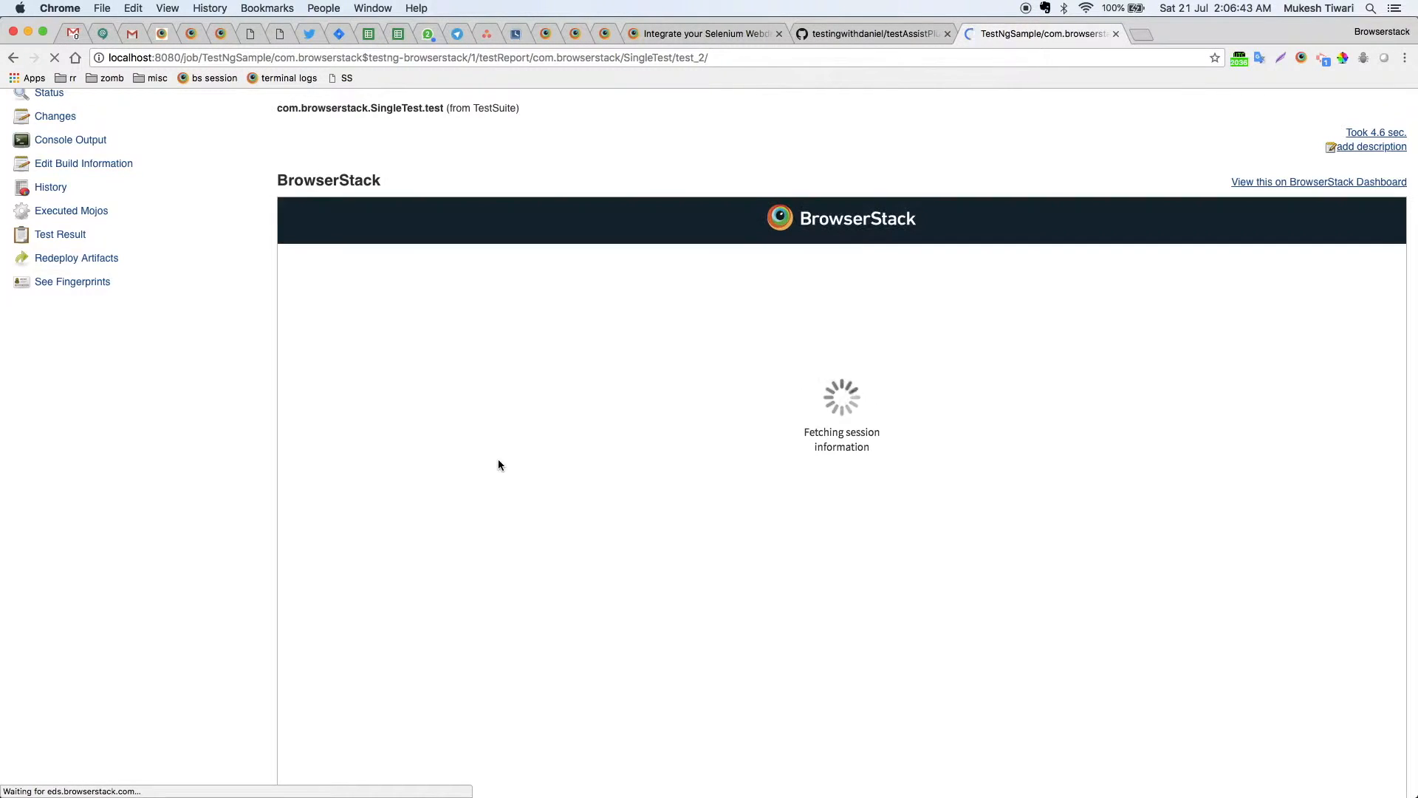
pyautogui.scroll(-3, 499, 460)
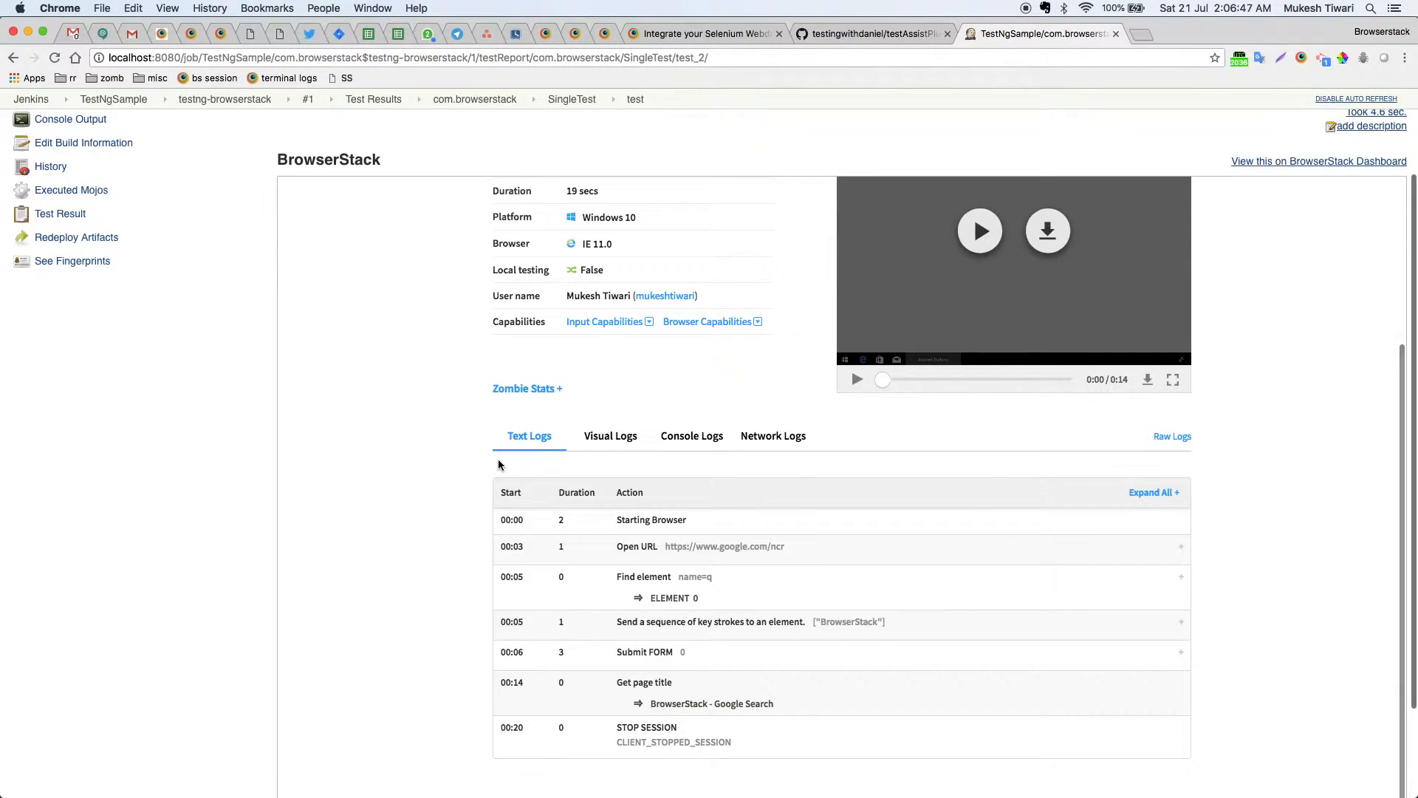
pyautogui.scroll(3, 967, 335)
pyautogui.click(968, 336)
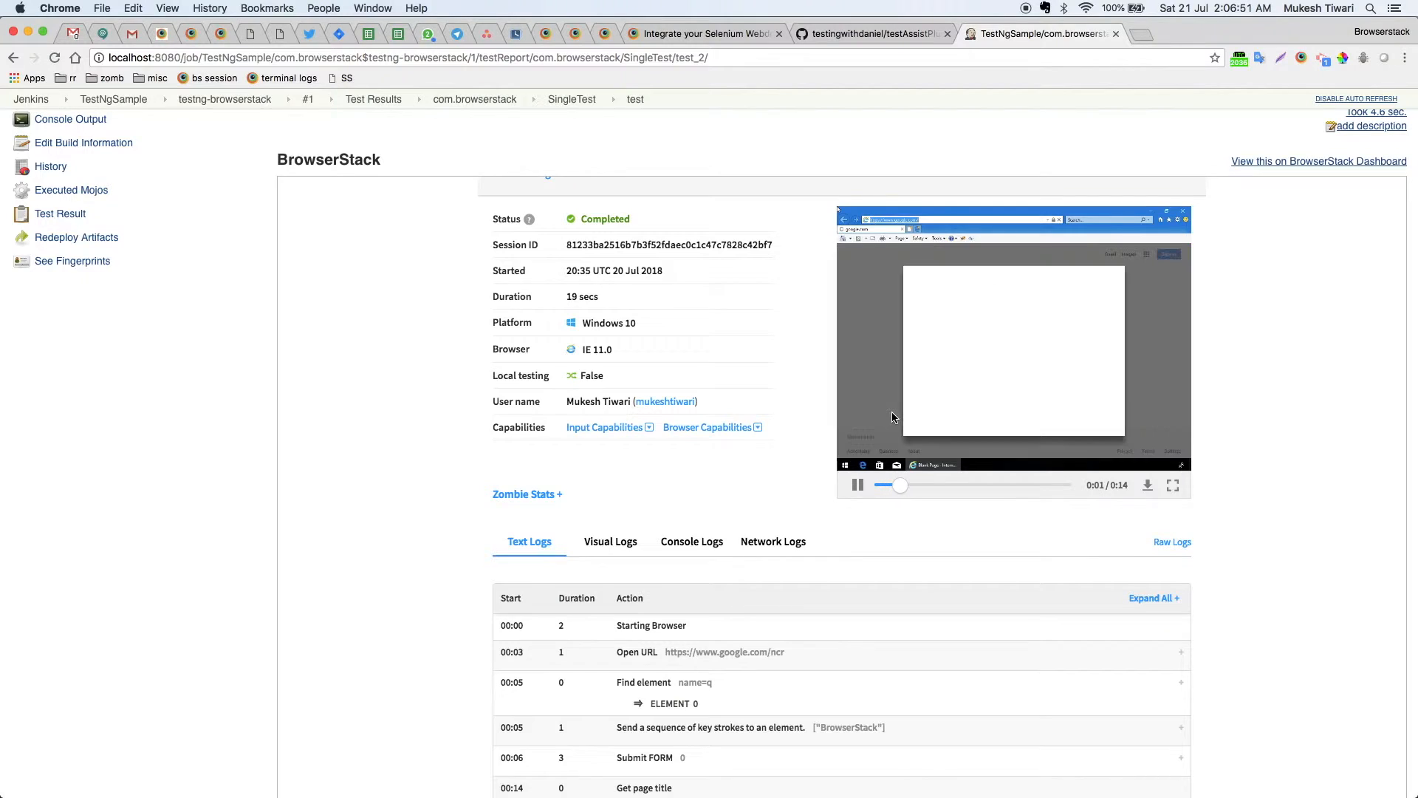